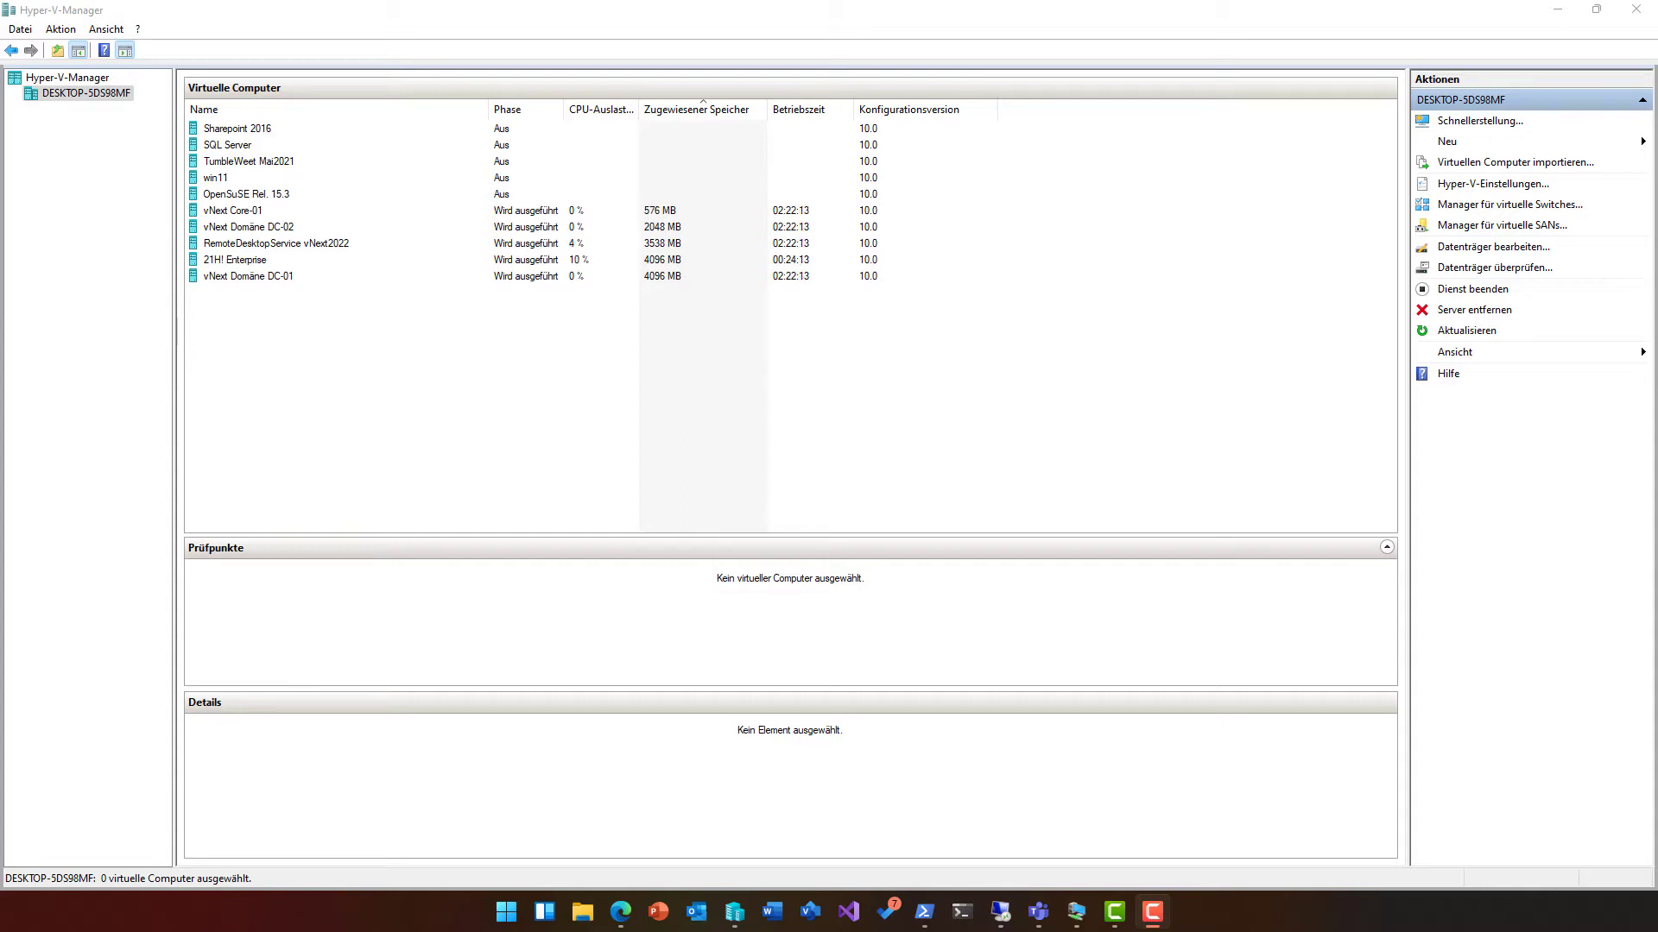
# Step: Connect to vNext Domäne DC-01 at a larger display size and sign in with the administrator password
pyautogui.click(287, 278)
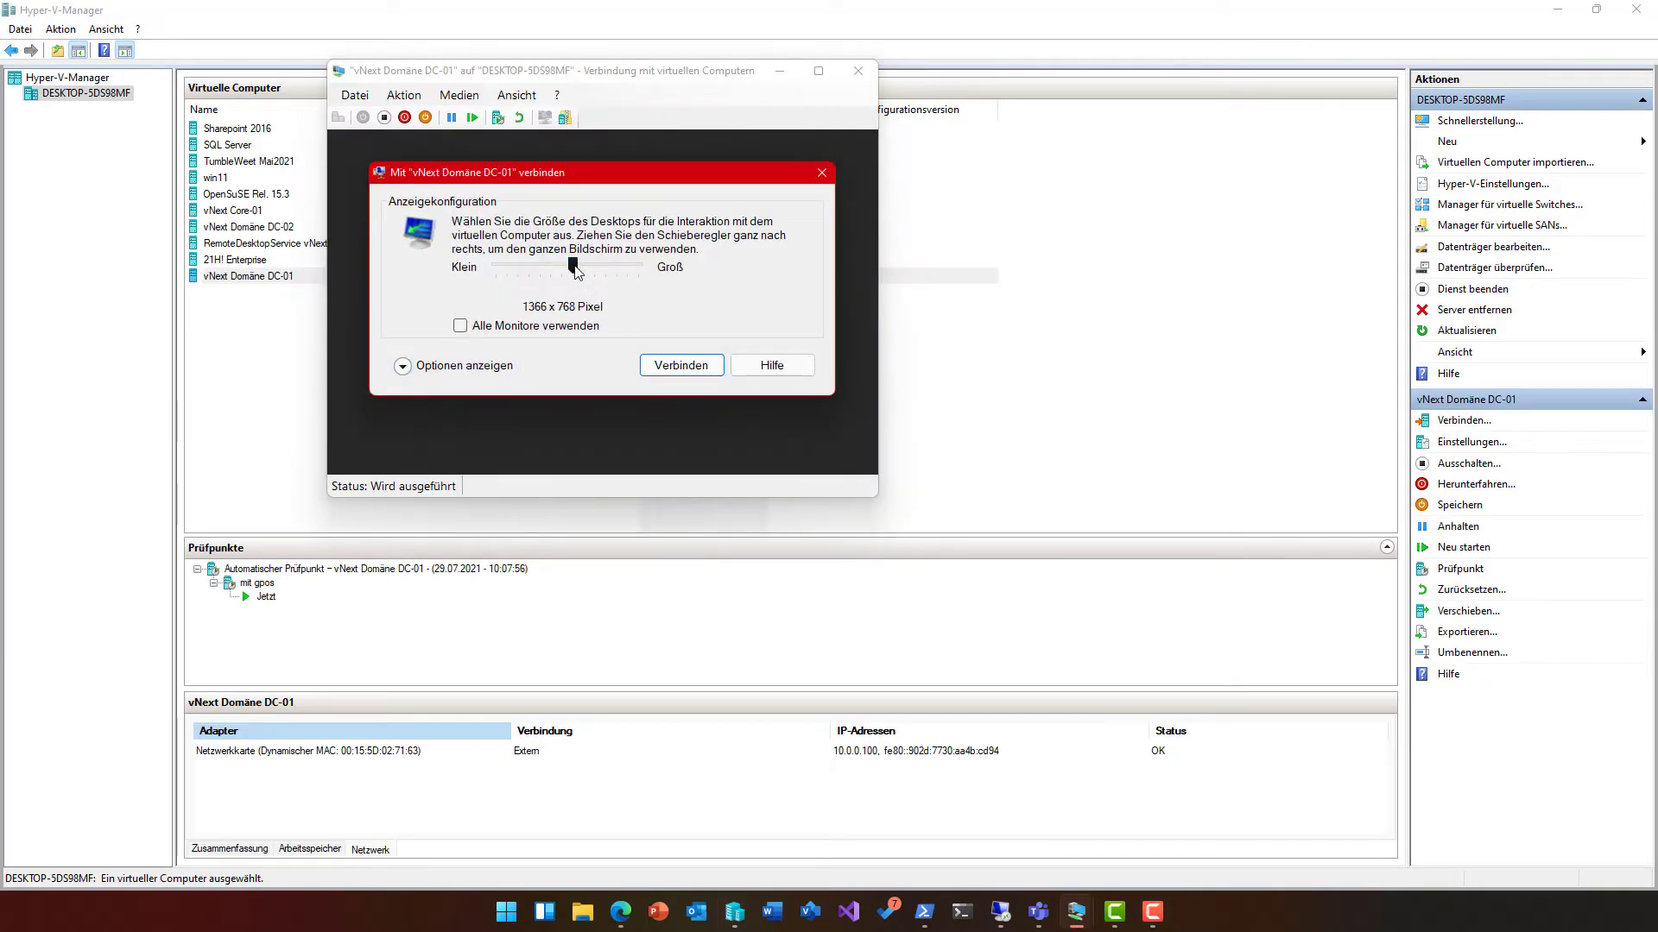
pyautogui.moveTo(573, 269); pyautogui.dragTo(642, 267)
pyautogui.click(676, 363)
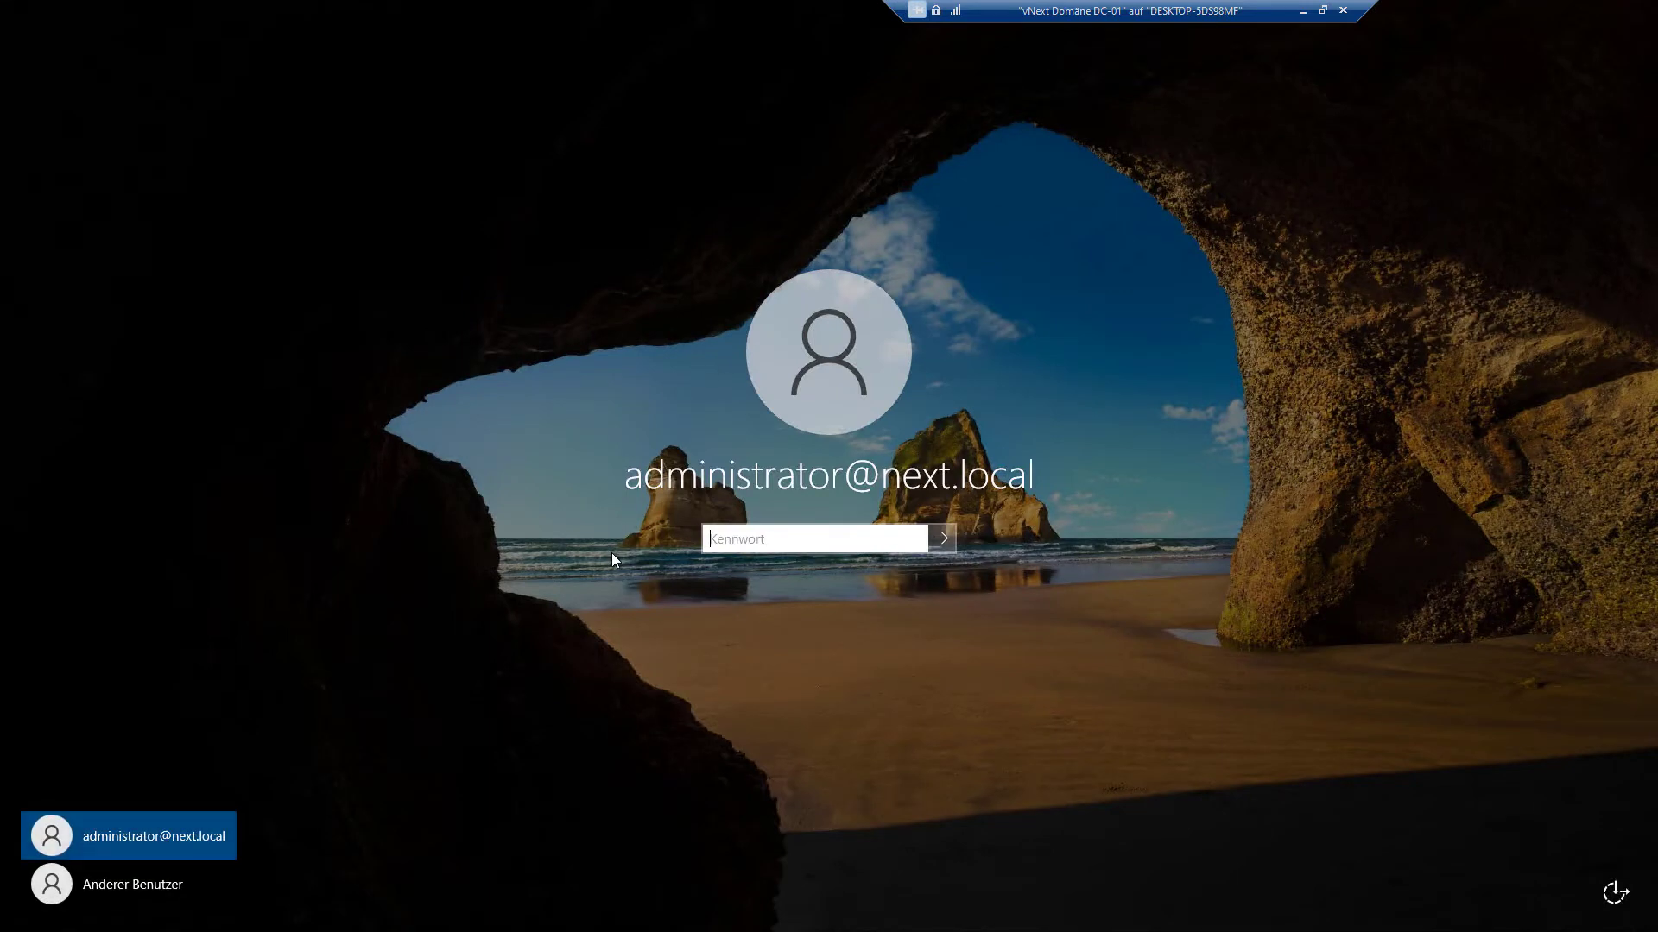
pyautogui.write('*********')
pyautogui.press('Return')
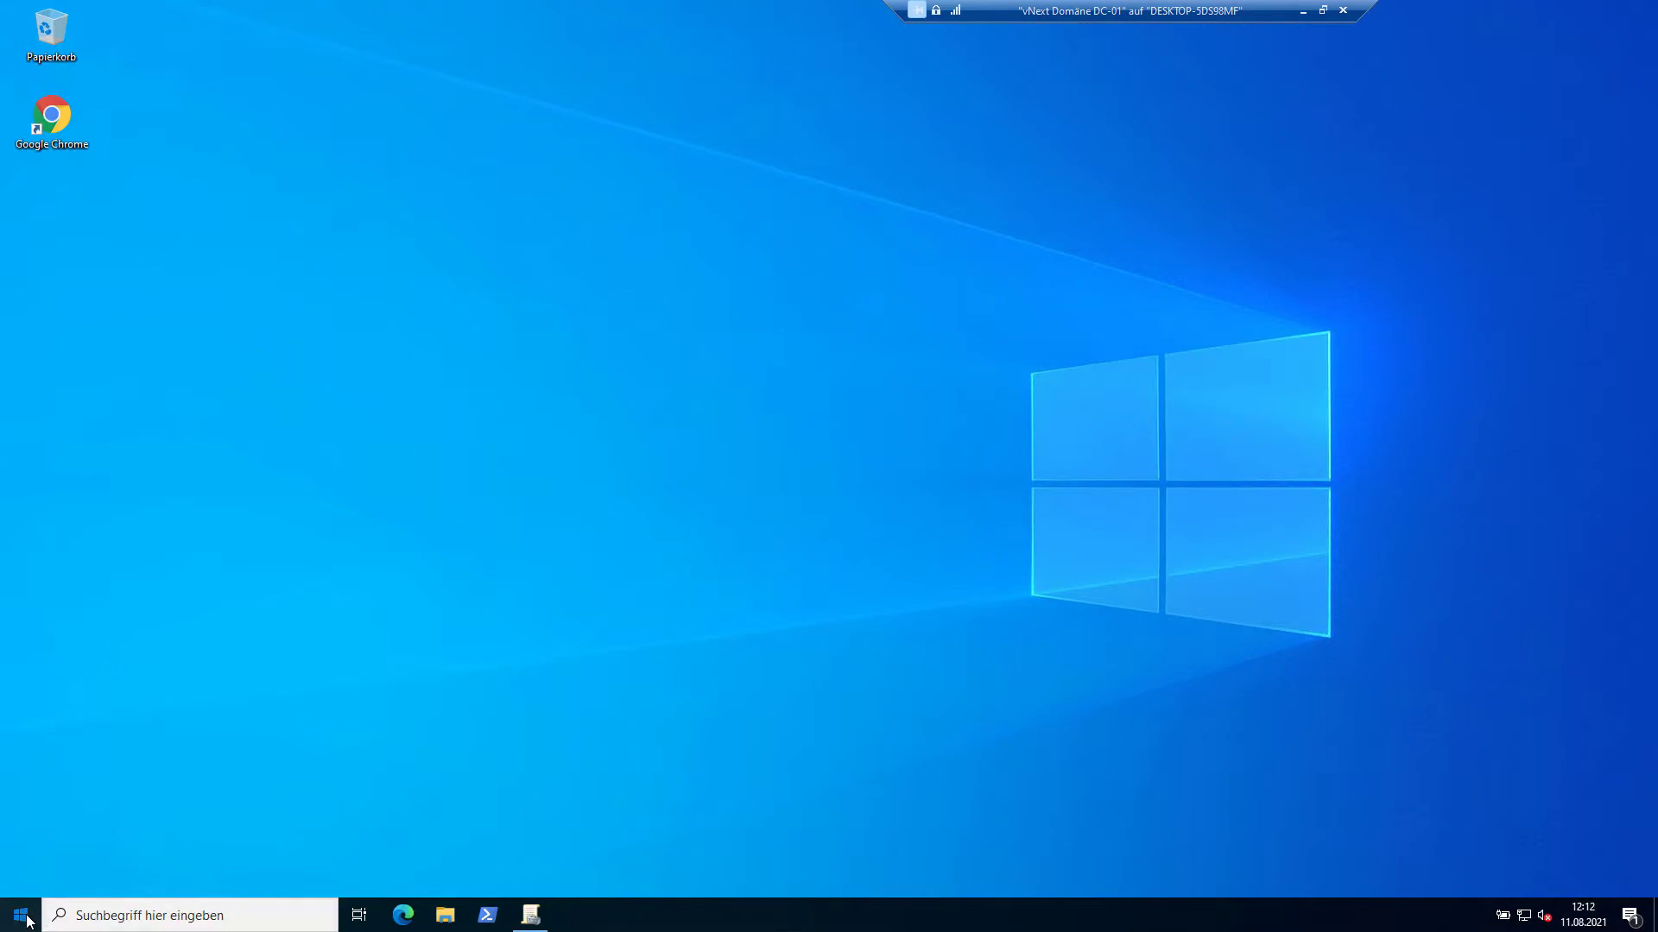
# Step: Launch Server-Manager, show the AD-Zertifikatdienste page, and check then dismiss the refresh notification
pyautogui.click(21, 915)
pyautogui.click(315, 449)
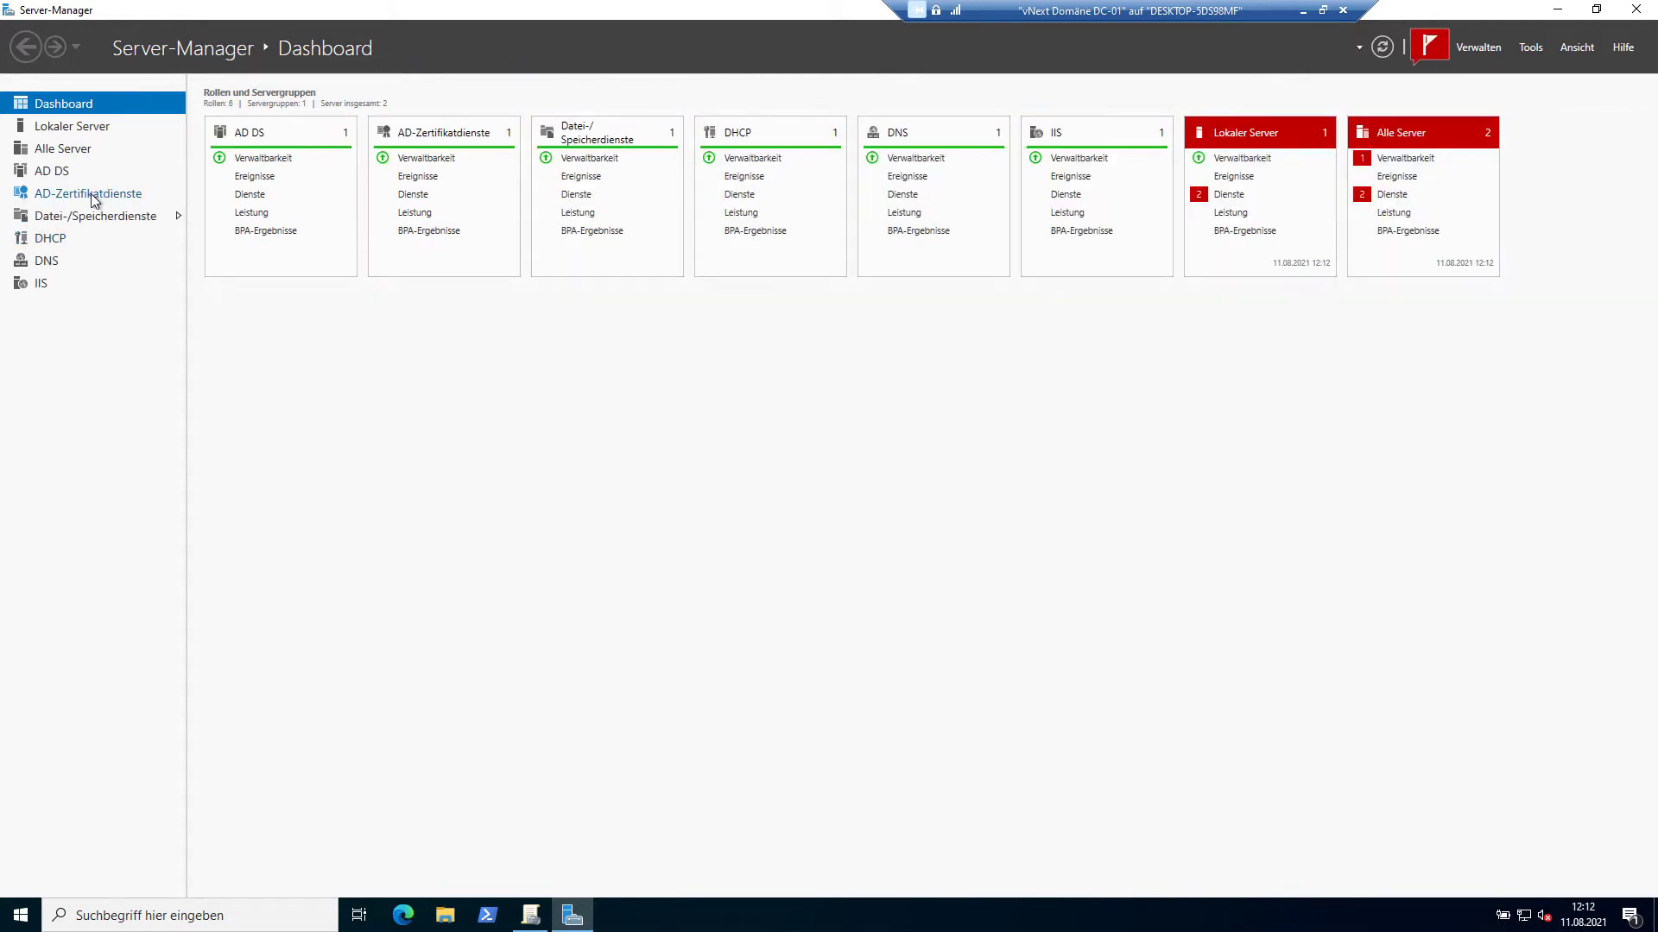
pyautogui.click(91, 195)
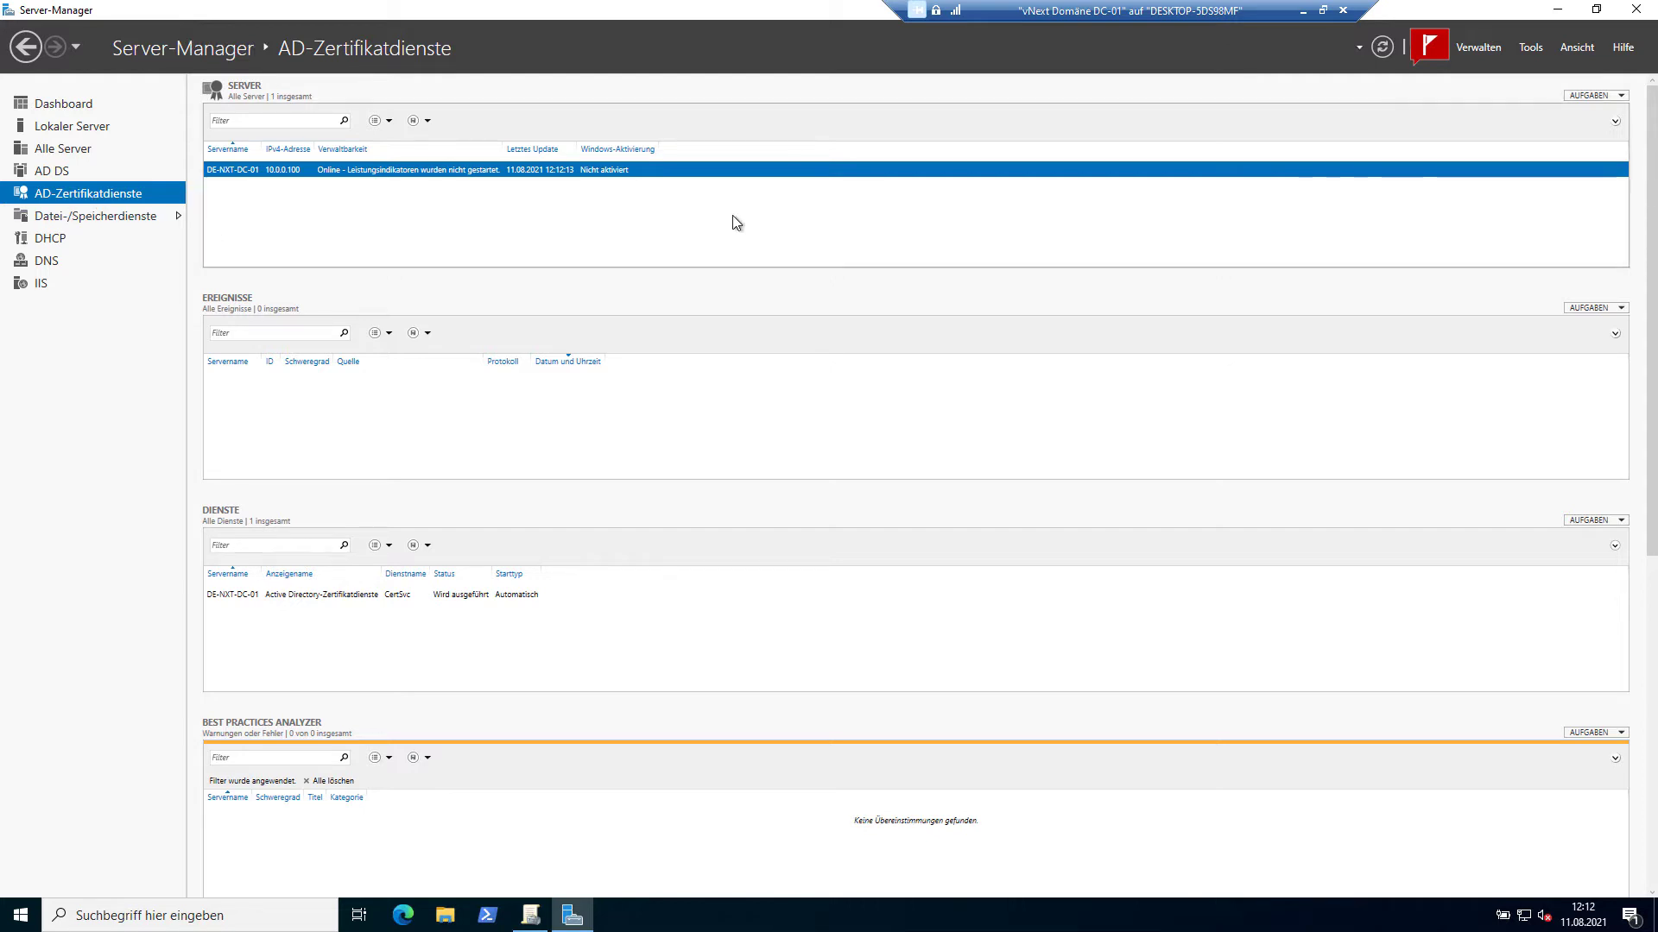
pyautogui.click(1433, 48)
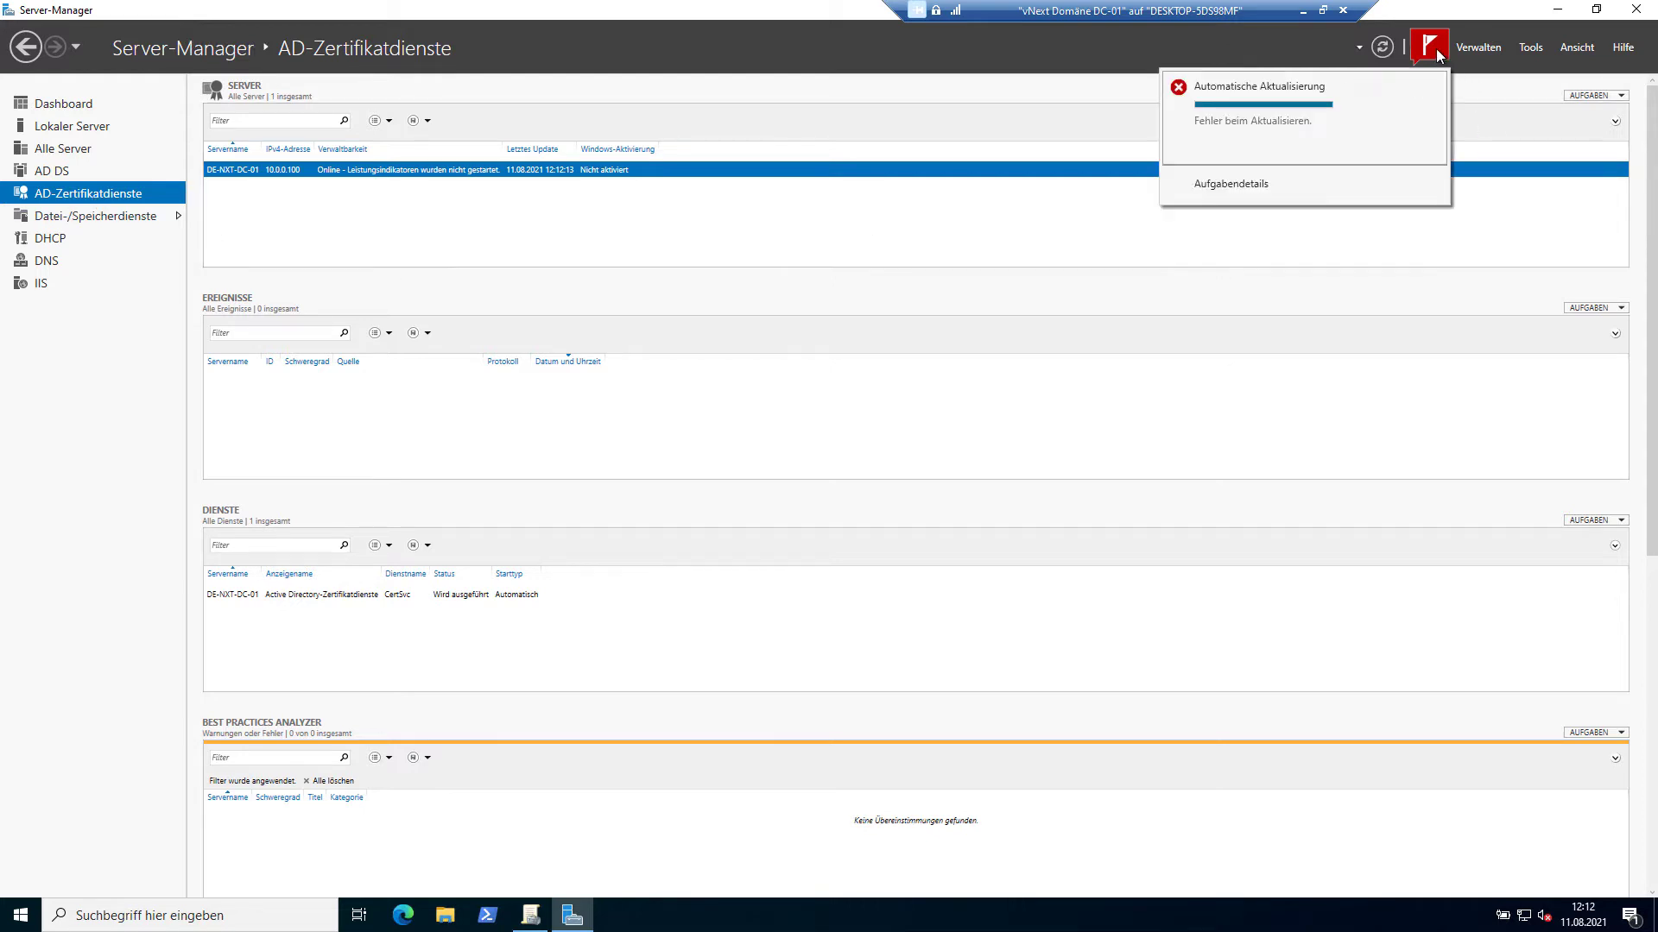
pyautogui.click(1356, 224)
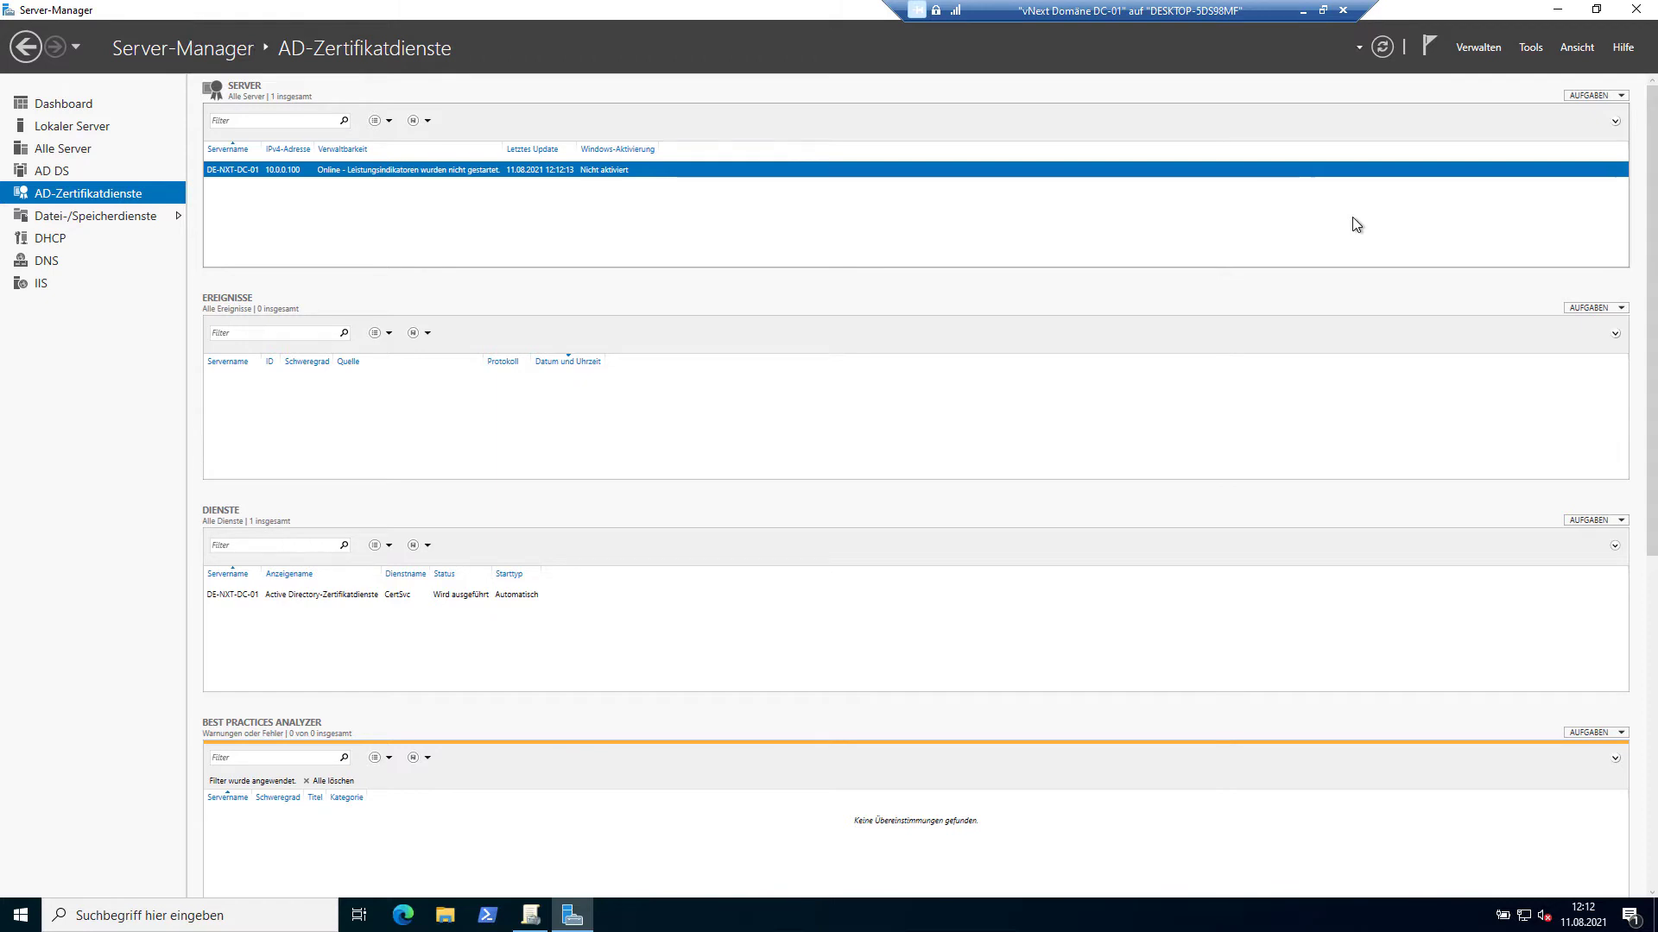
# Step: Leave the DC-01 session, select RemoteDesktopService vNext2022 and set its connection to Vollbild
pyautogui.click(1304, 11)
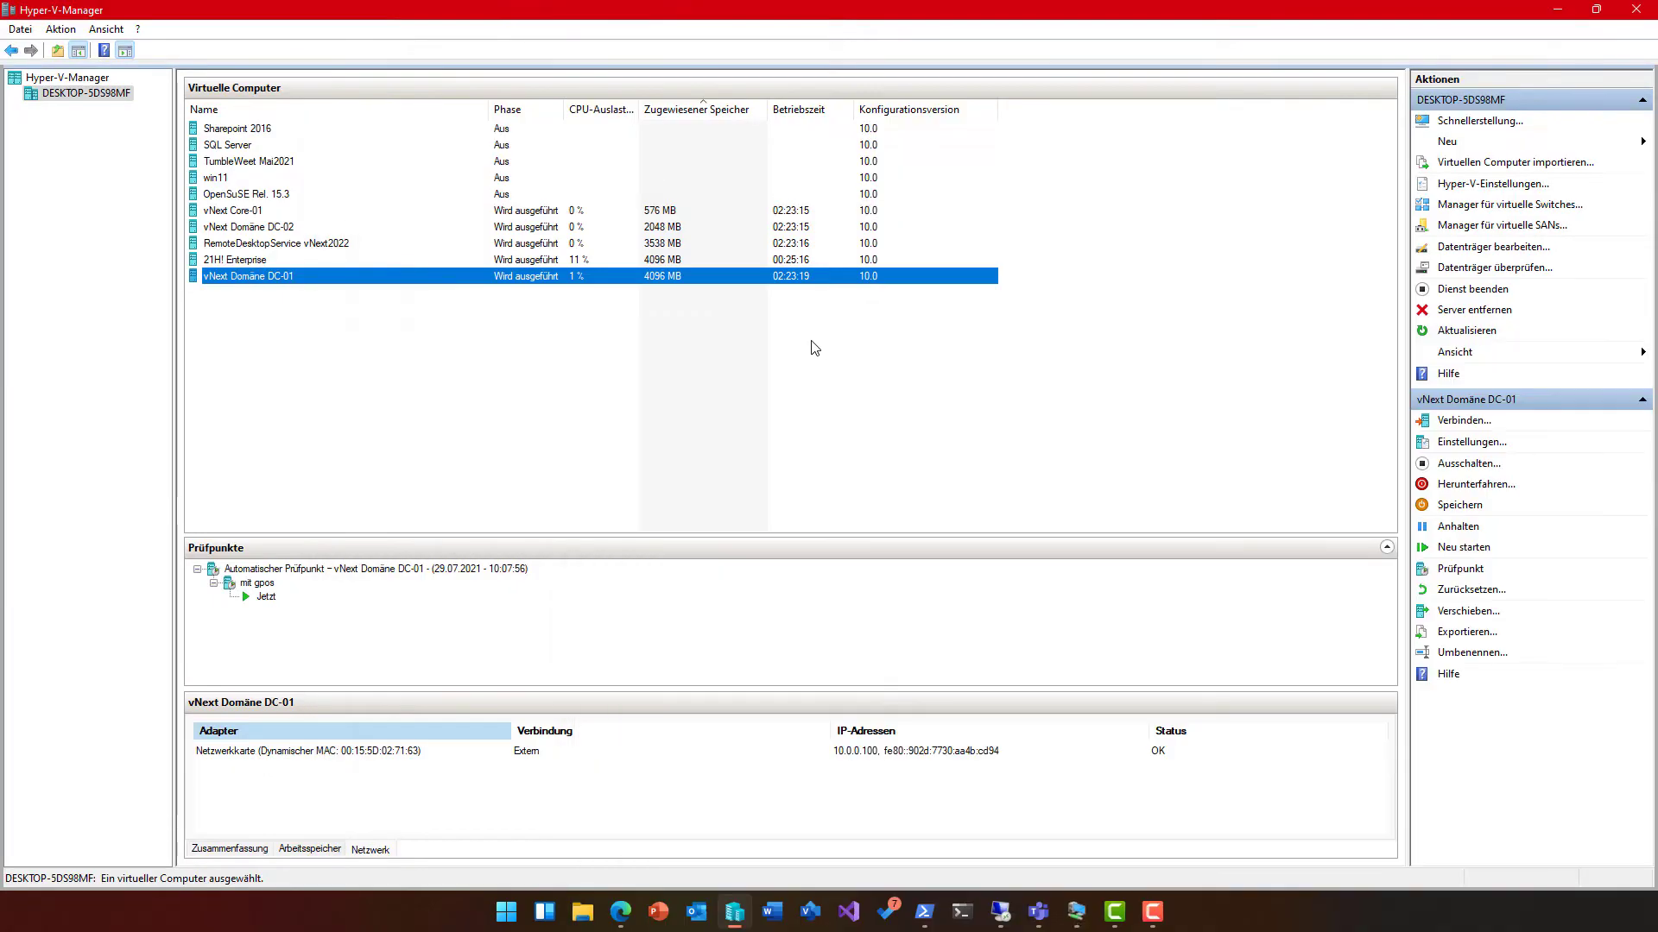
pyautogui.click(316, 230)
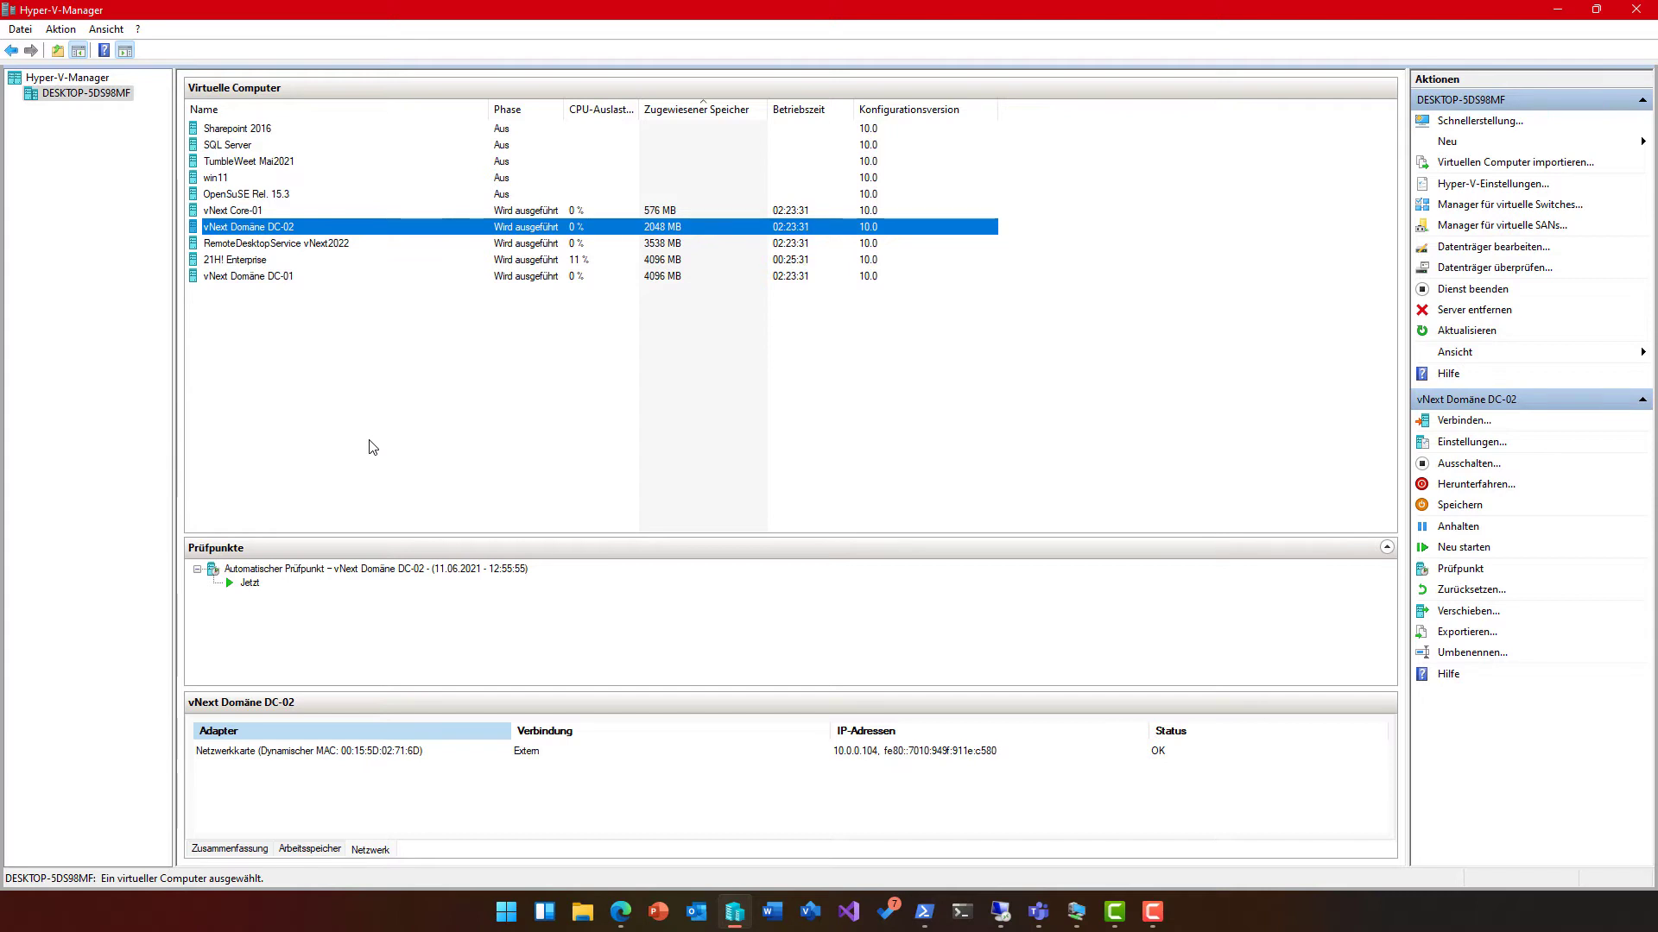
pyautogui.click(336, 245)
pyautogui.click(336, 246)
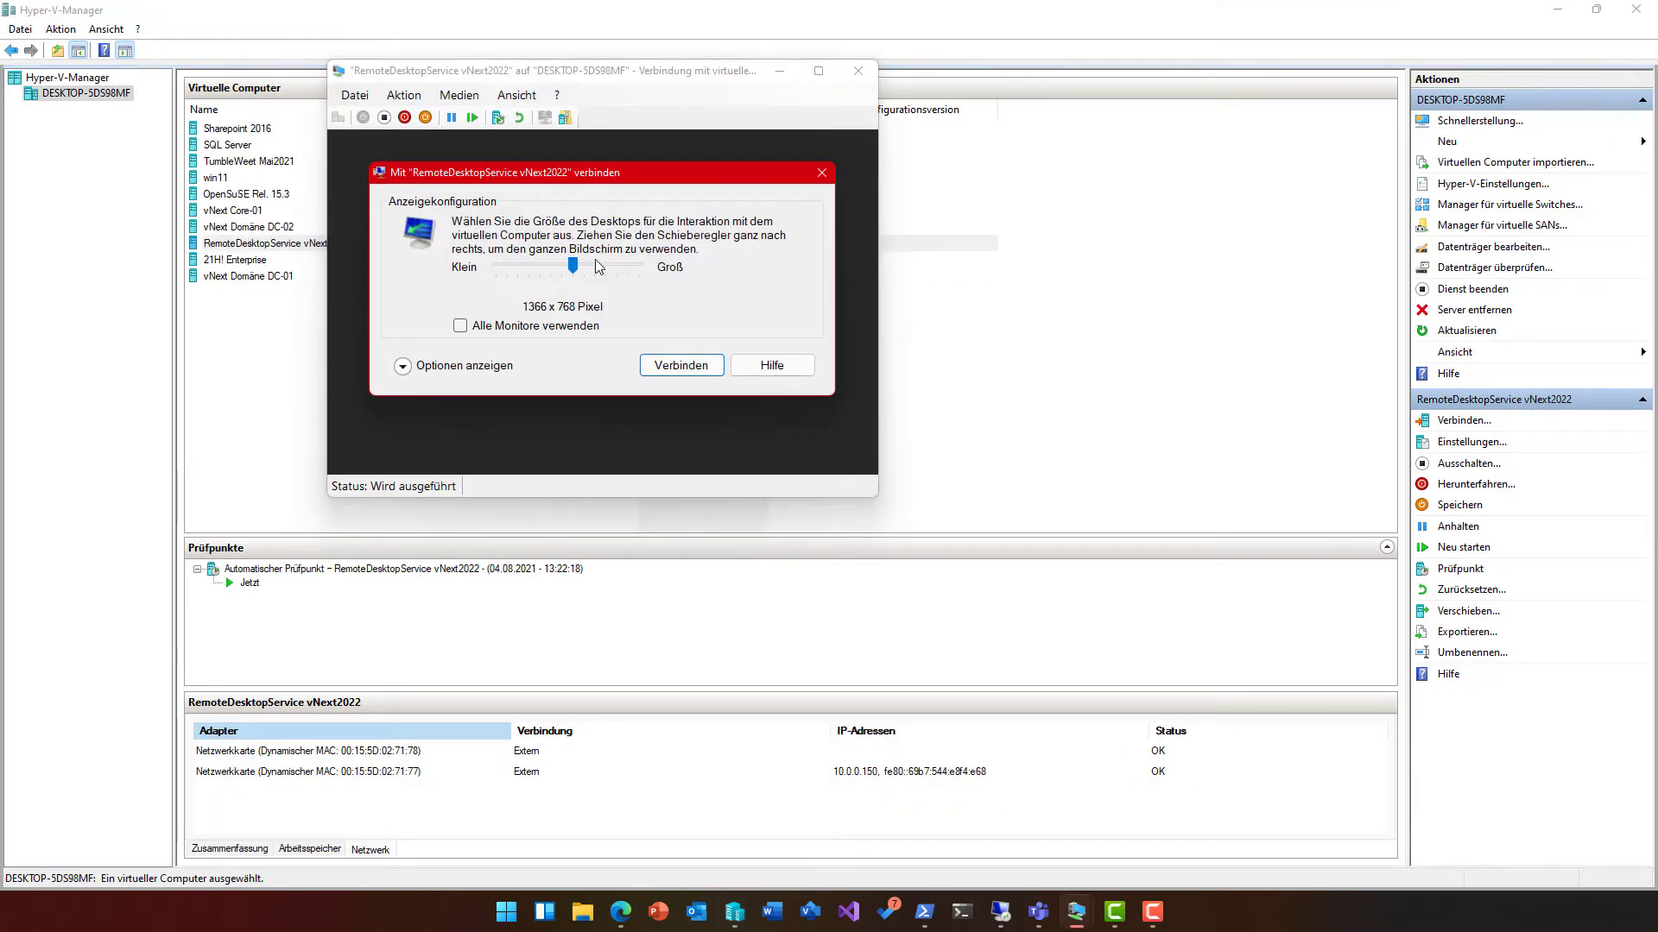
pyautogui.moveTo(576, 270); pyautogui.dragTo(658, 275)
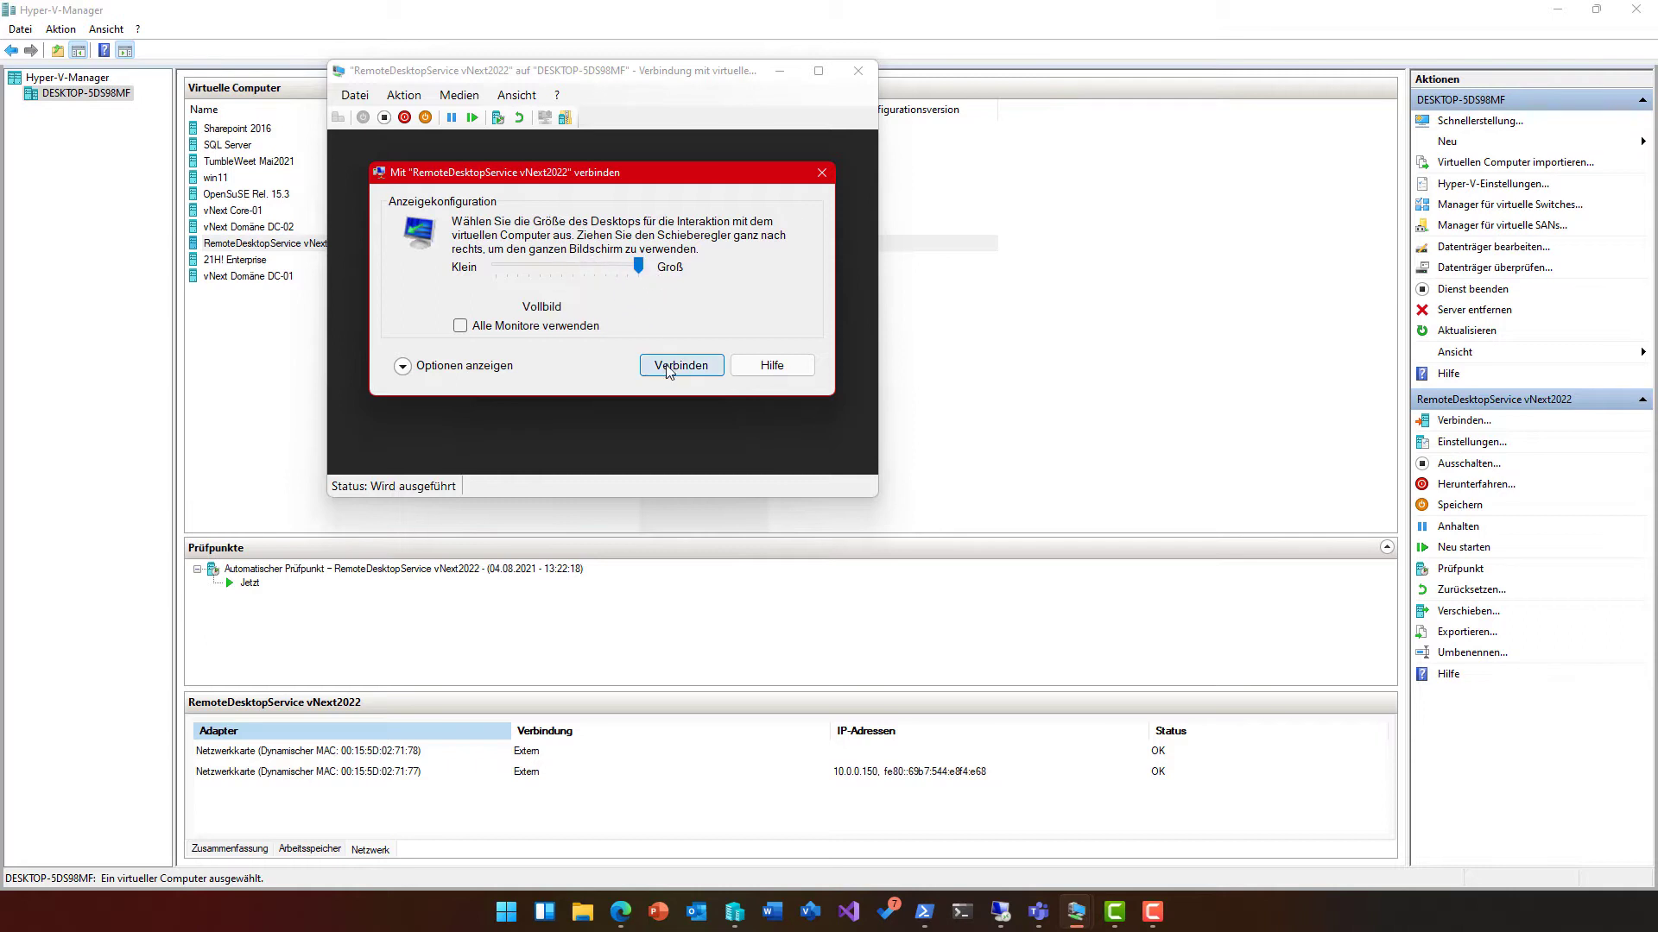
# Step: Connect to RemoteDesktopService vNext2022 and sign in with the domain administrator account and password
pyautogui.click(666, 368)
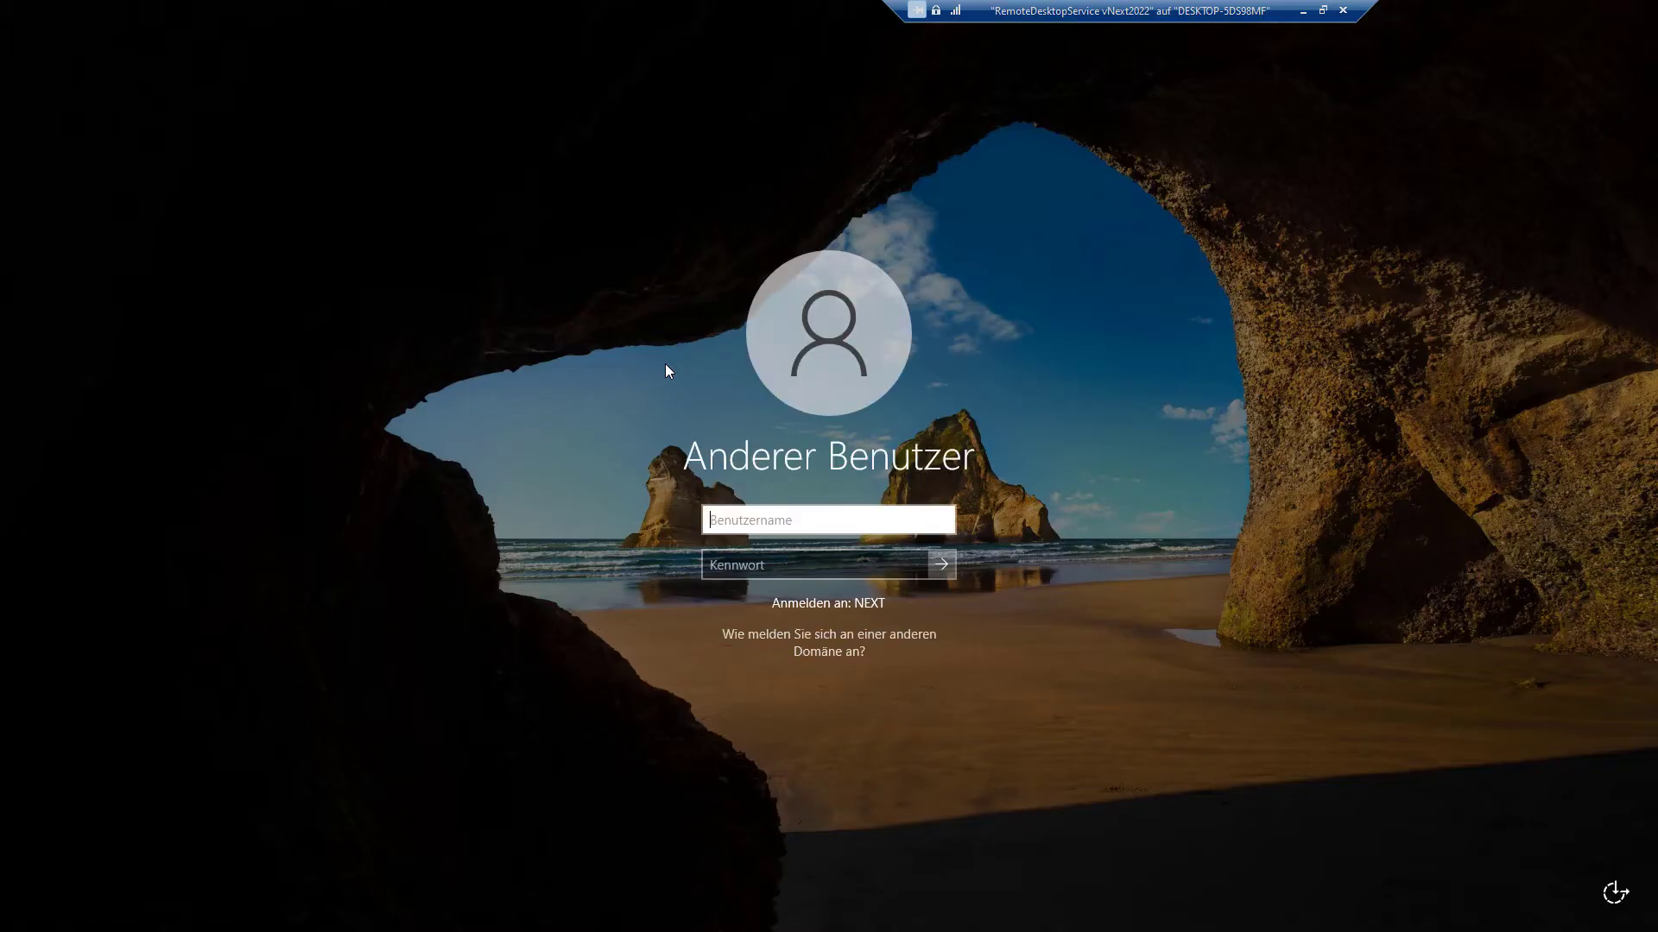
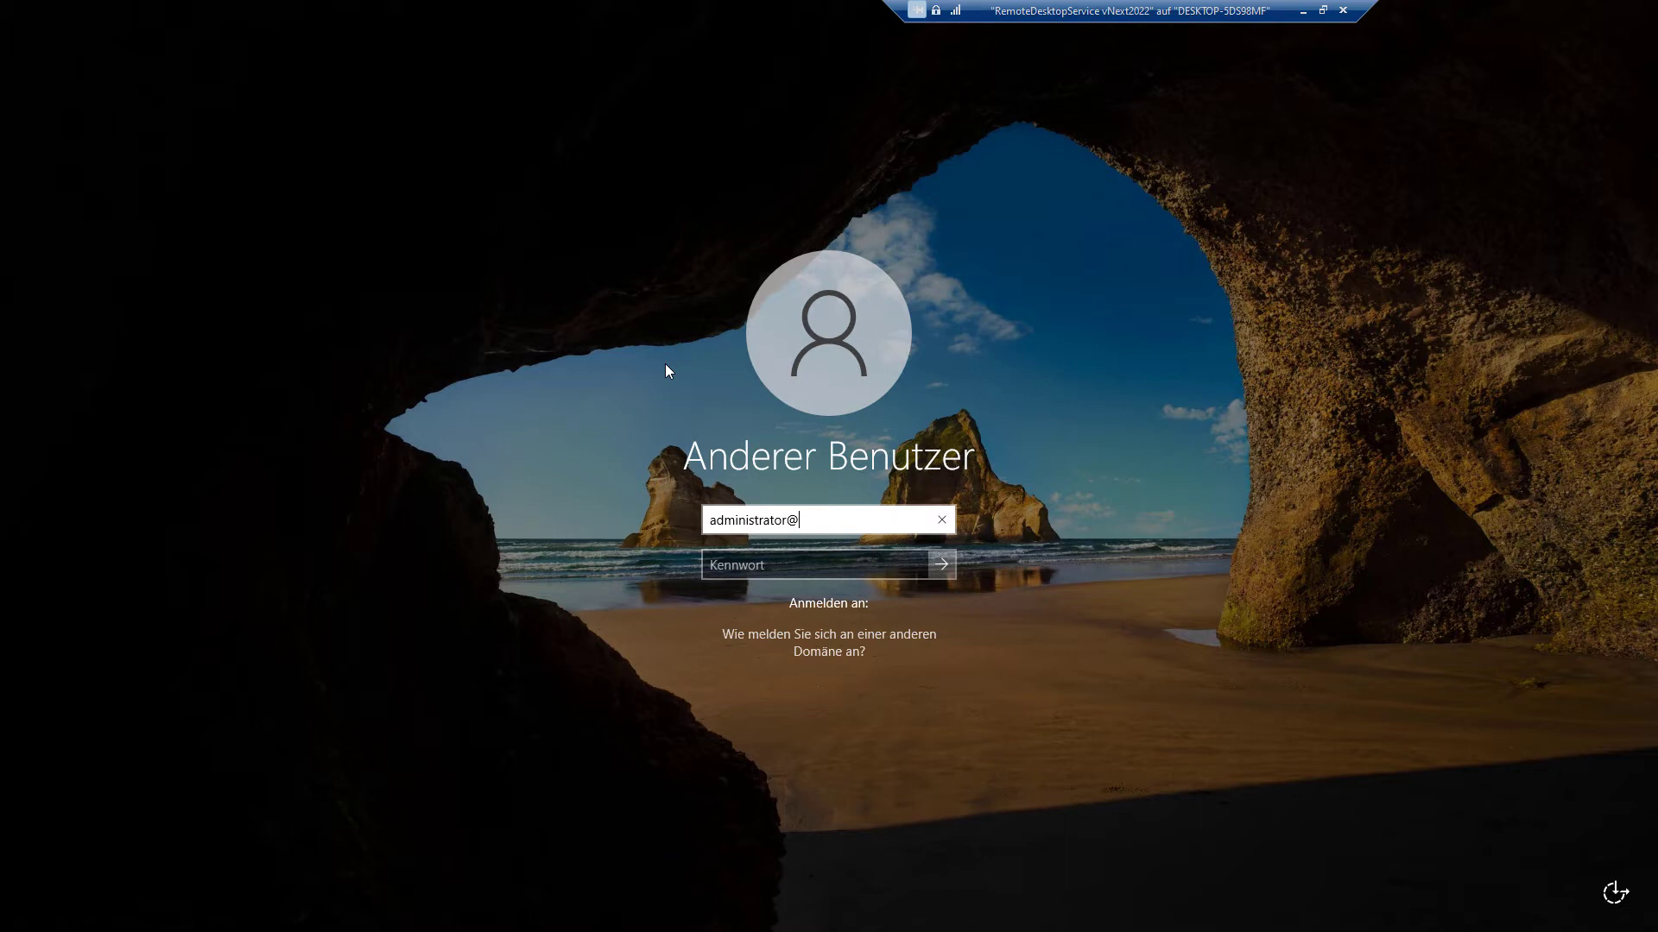
pyautogui.press('Tab')
pyautogui.write('•••••••')
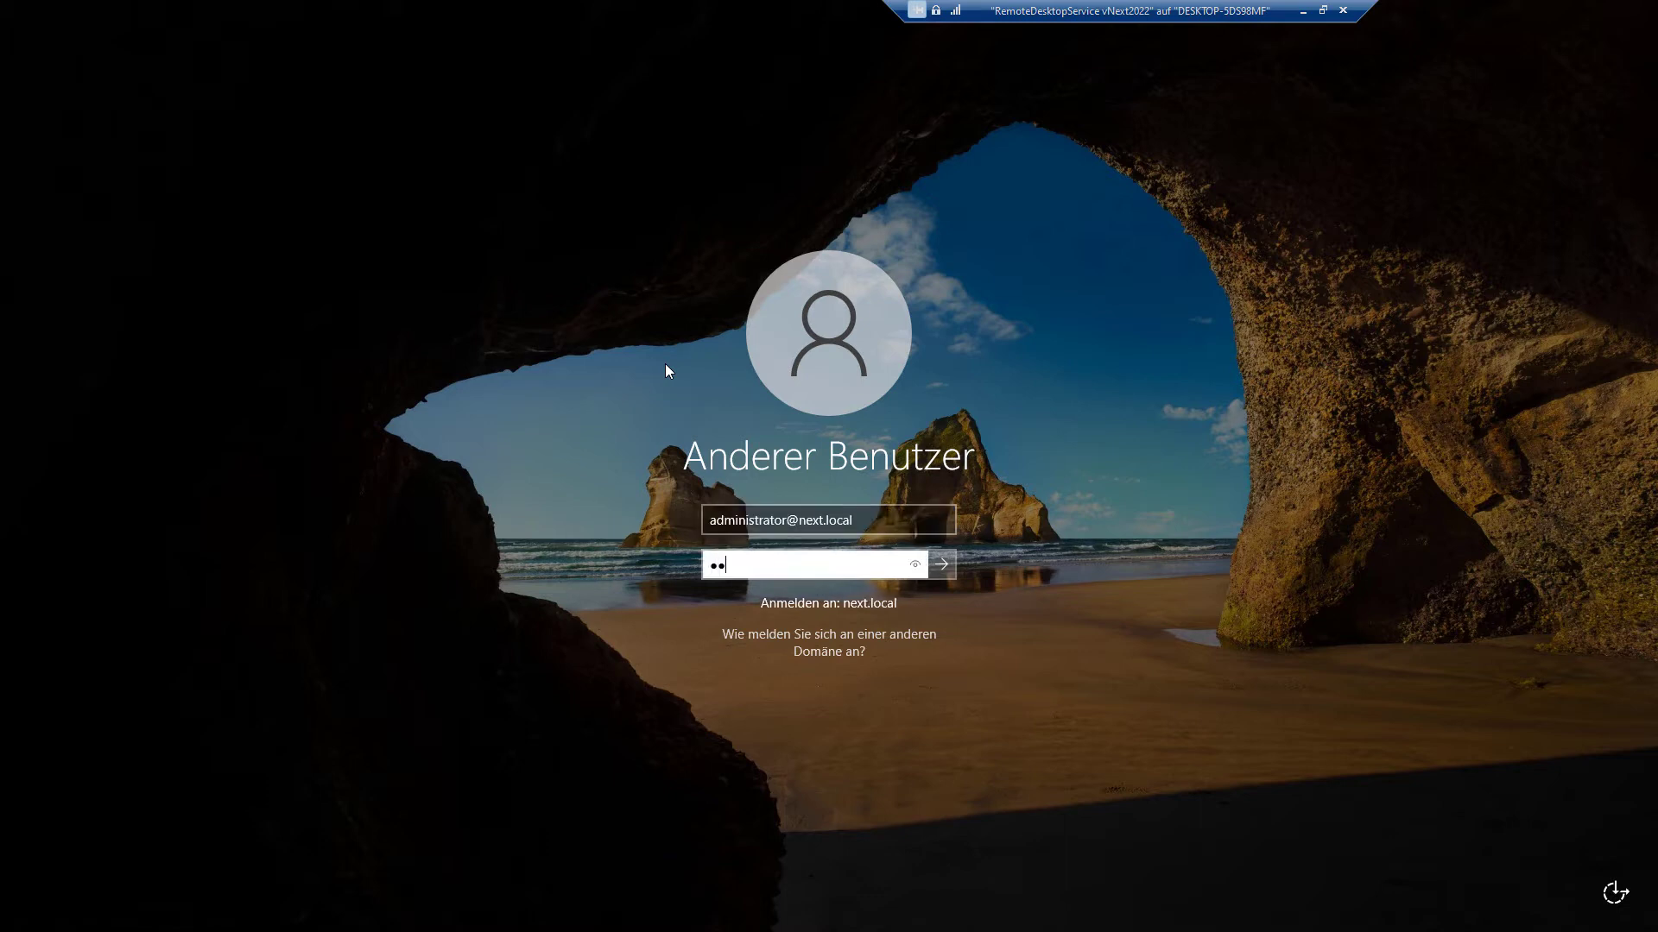
pyautogui.write('•')
pyautogui.press('BackSpace')
pyautogui.press('BackSpace')
pyautogui.press('BackSpace')
pyautogui.press('BackSpace')
pyautogui.press('BackSpace')
pyautogui.press('BackSpace')
pyautogui.press('BackSpace')
pyautogui.press('BackSpace')
pyautogui.write('••••••••')
pyautogui.press('Return')
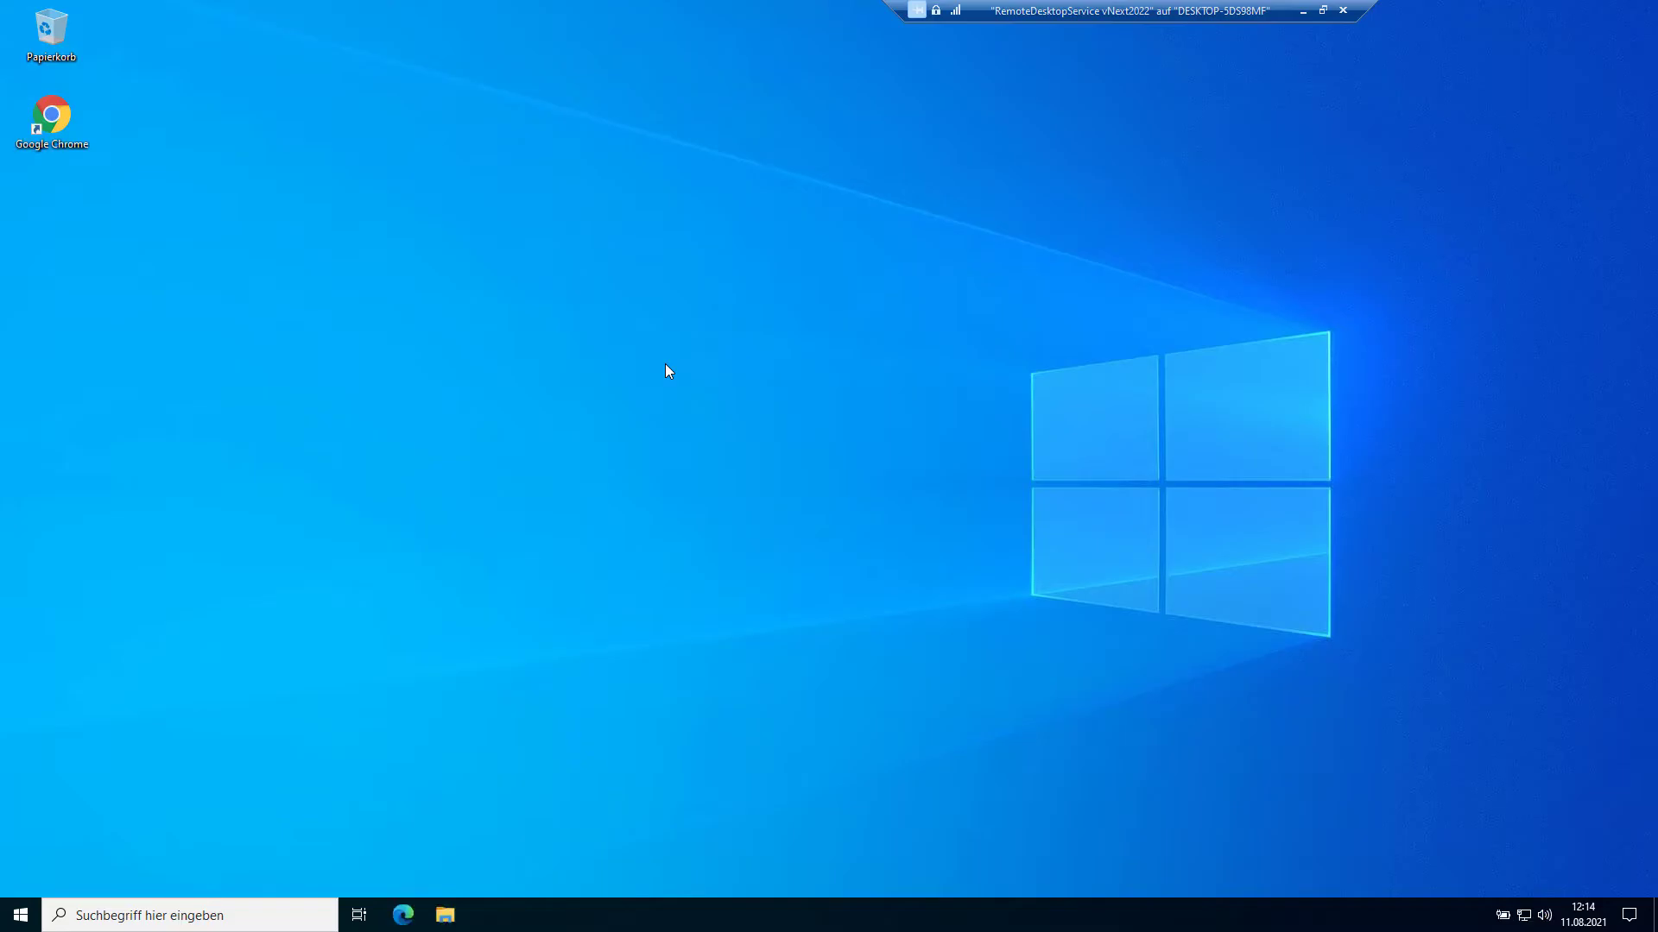
# Step: Hide Hyper-V-Manager, return to the vNext2022 session, and launch Server-Manager maximized
pyautogui.click(1302, 12)
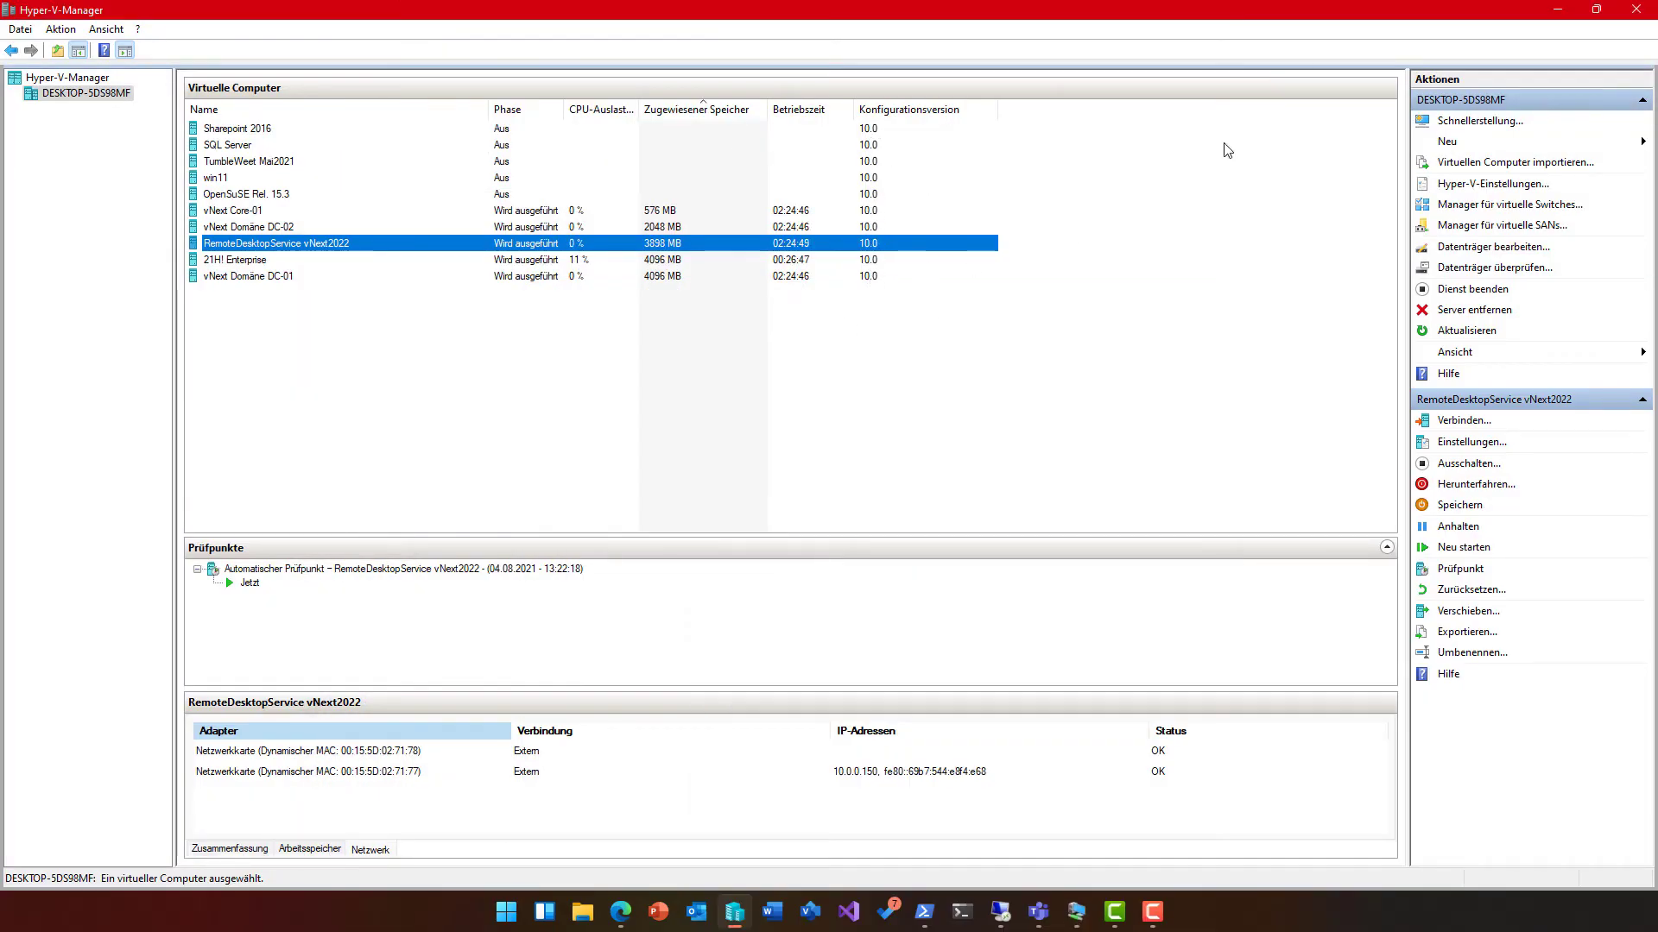
pyautogui.click(1557, 11)
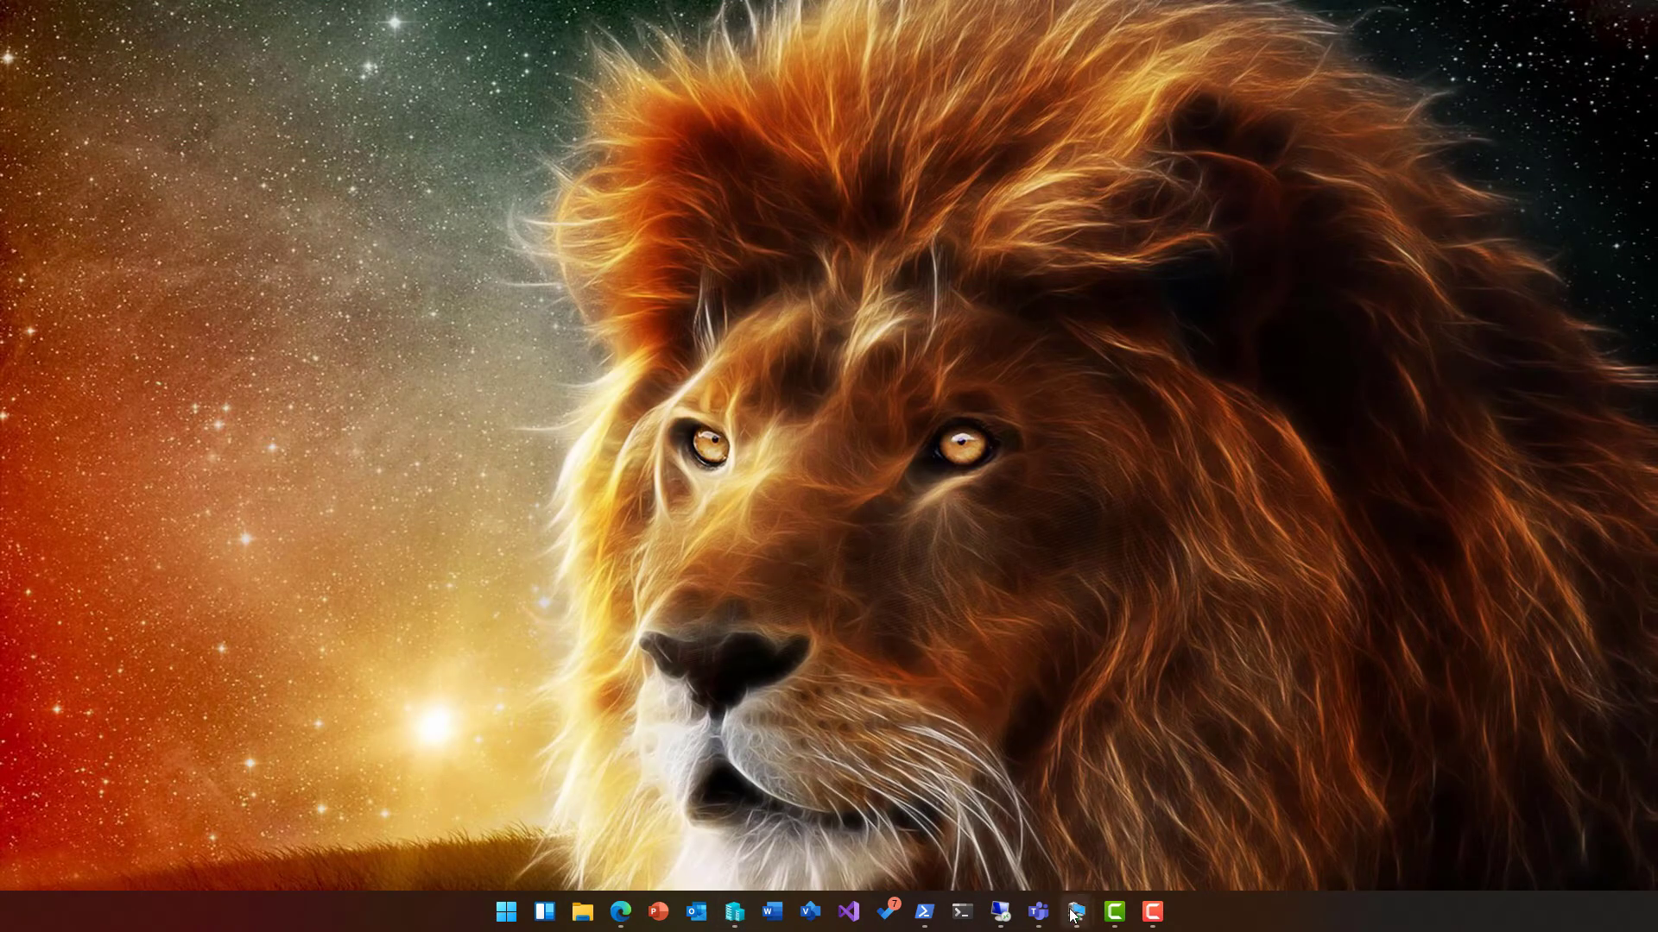
pyautogui.moveTo(1073, 914)
pyautogui.click(1226, 825)
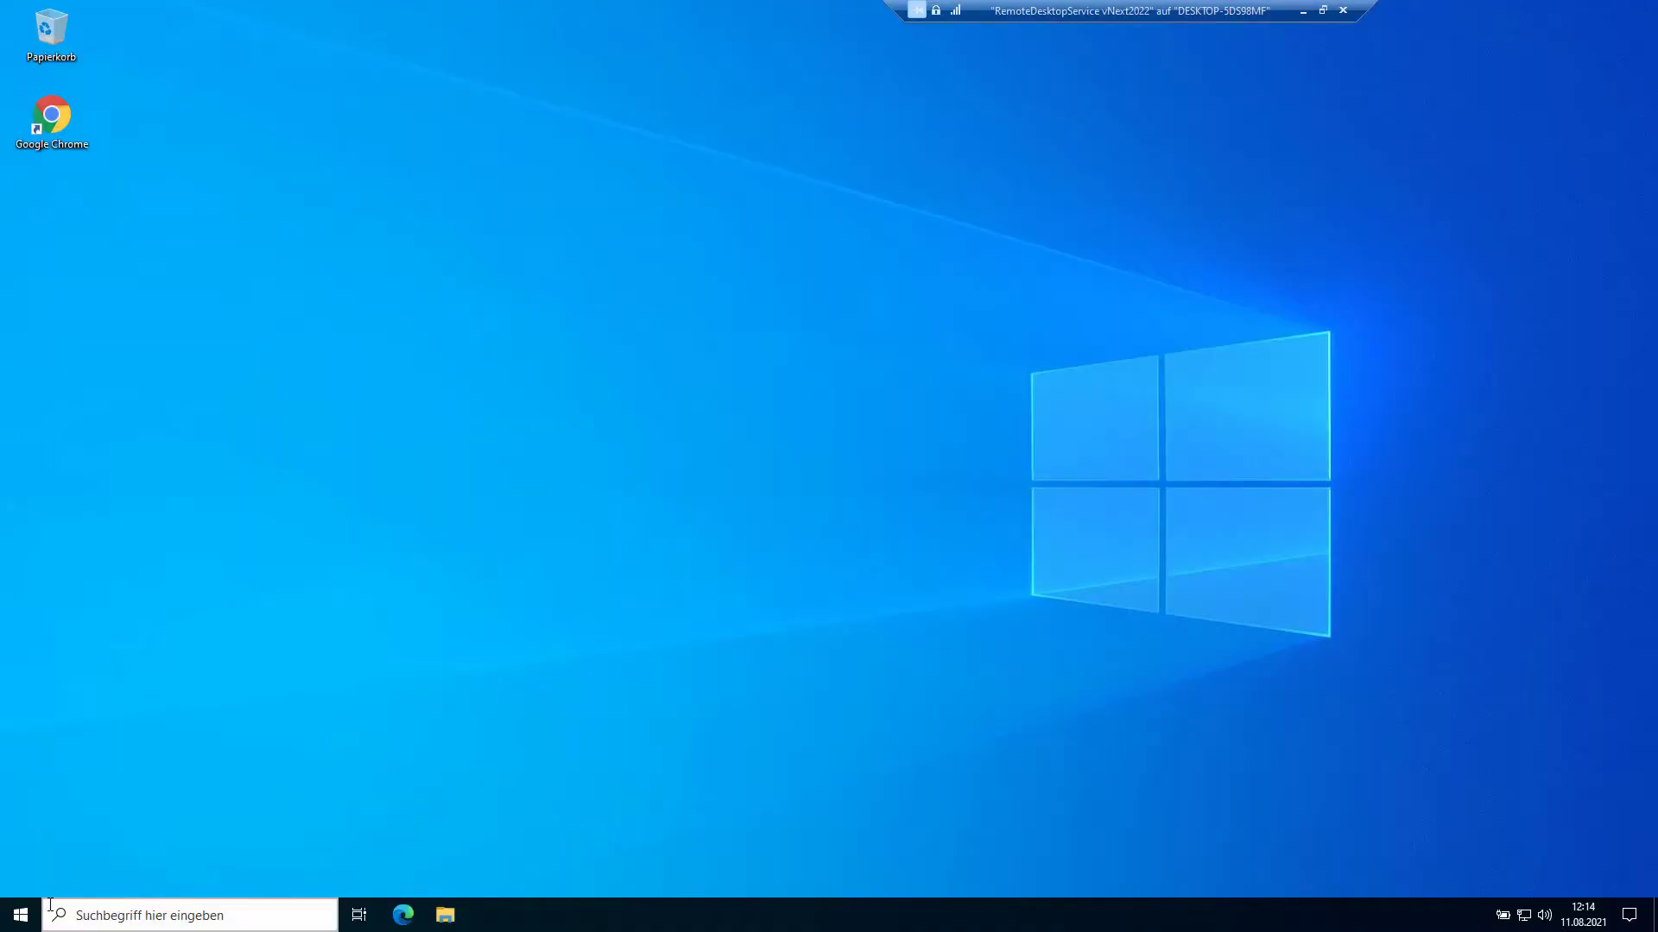
pyautogui.click(21, 915)
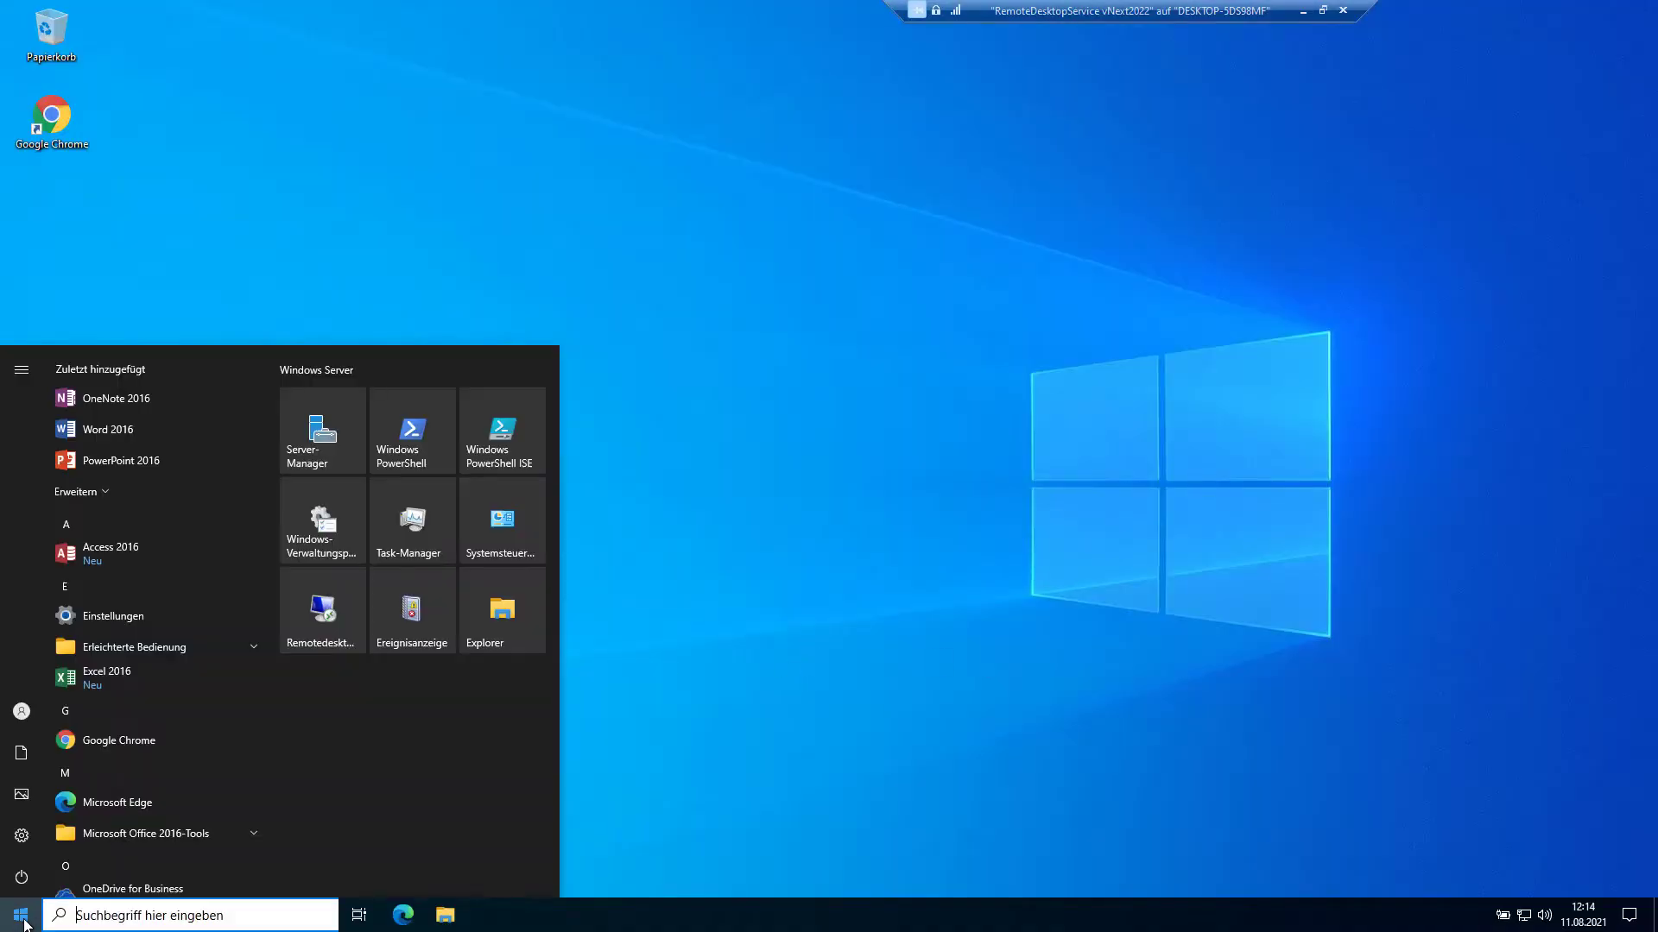
pyautogui.click(330, 440)
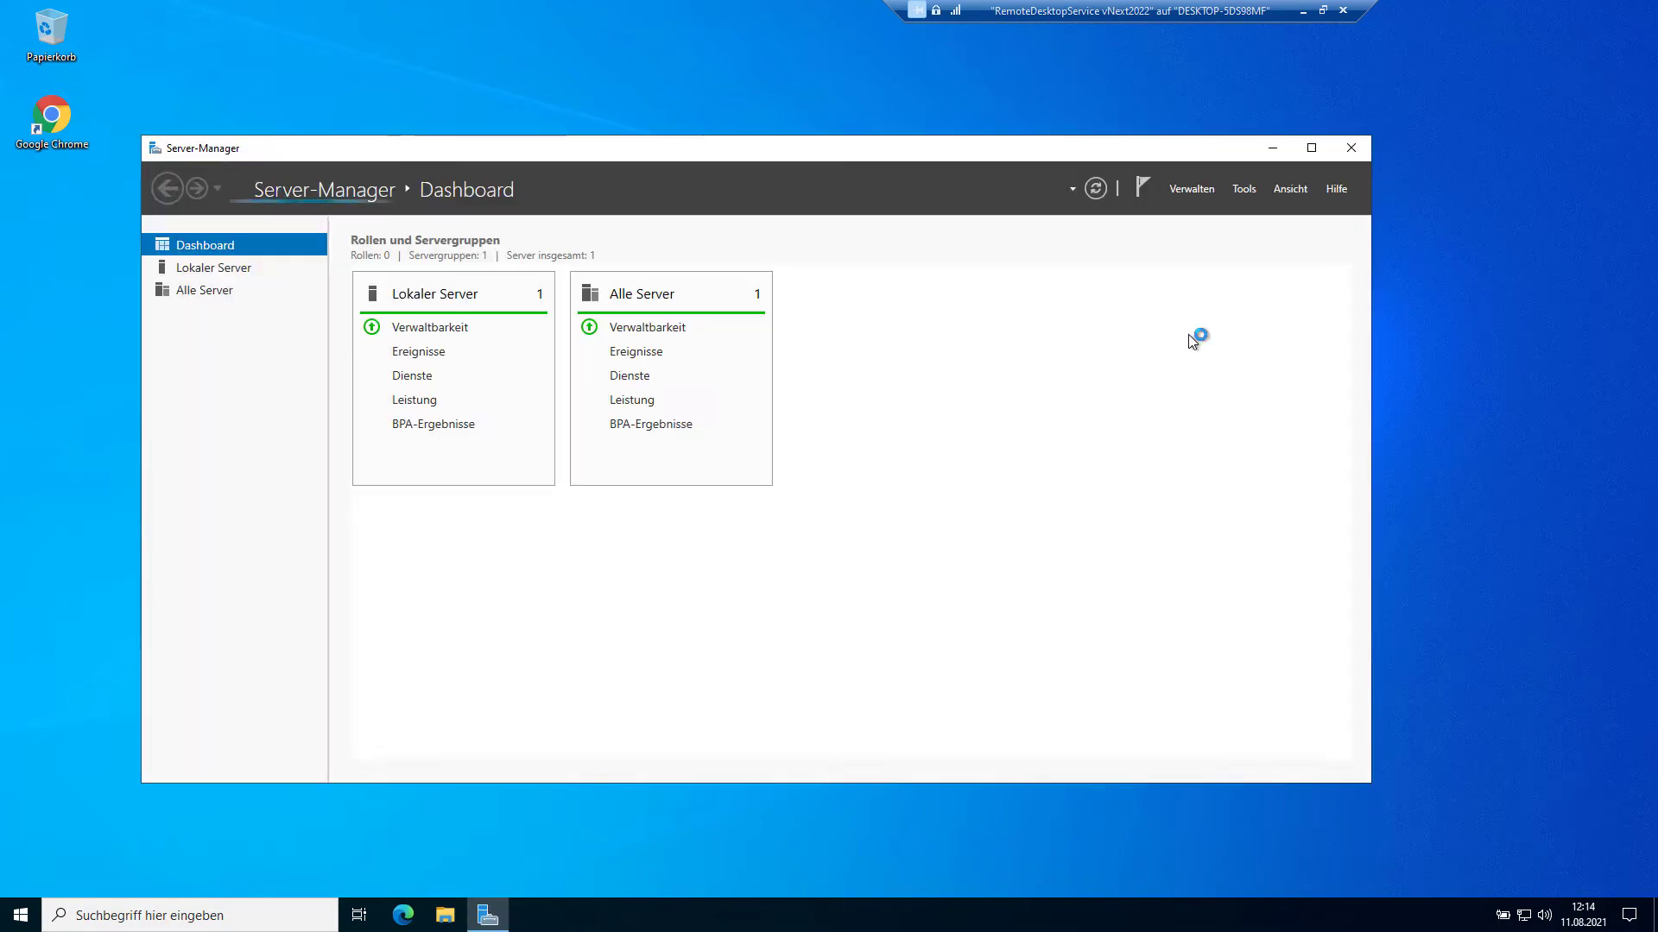
pyautogui.click(1311, 149)
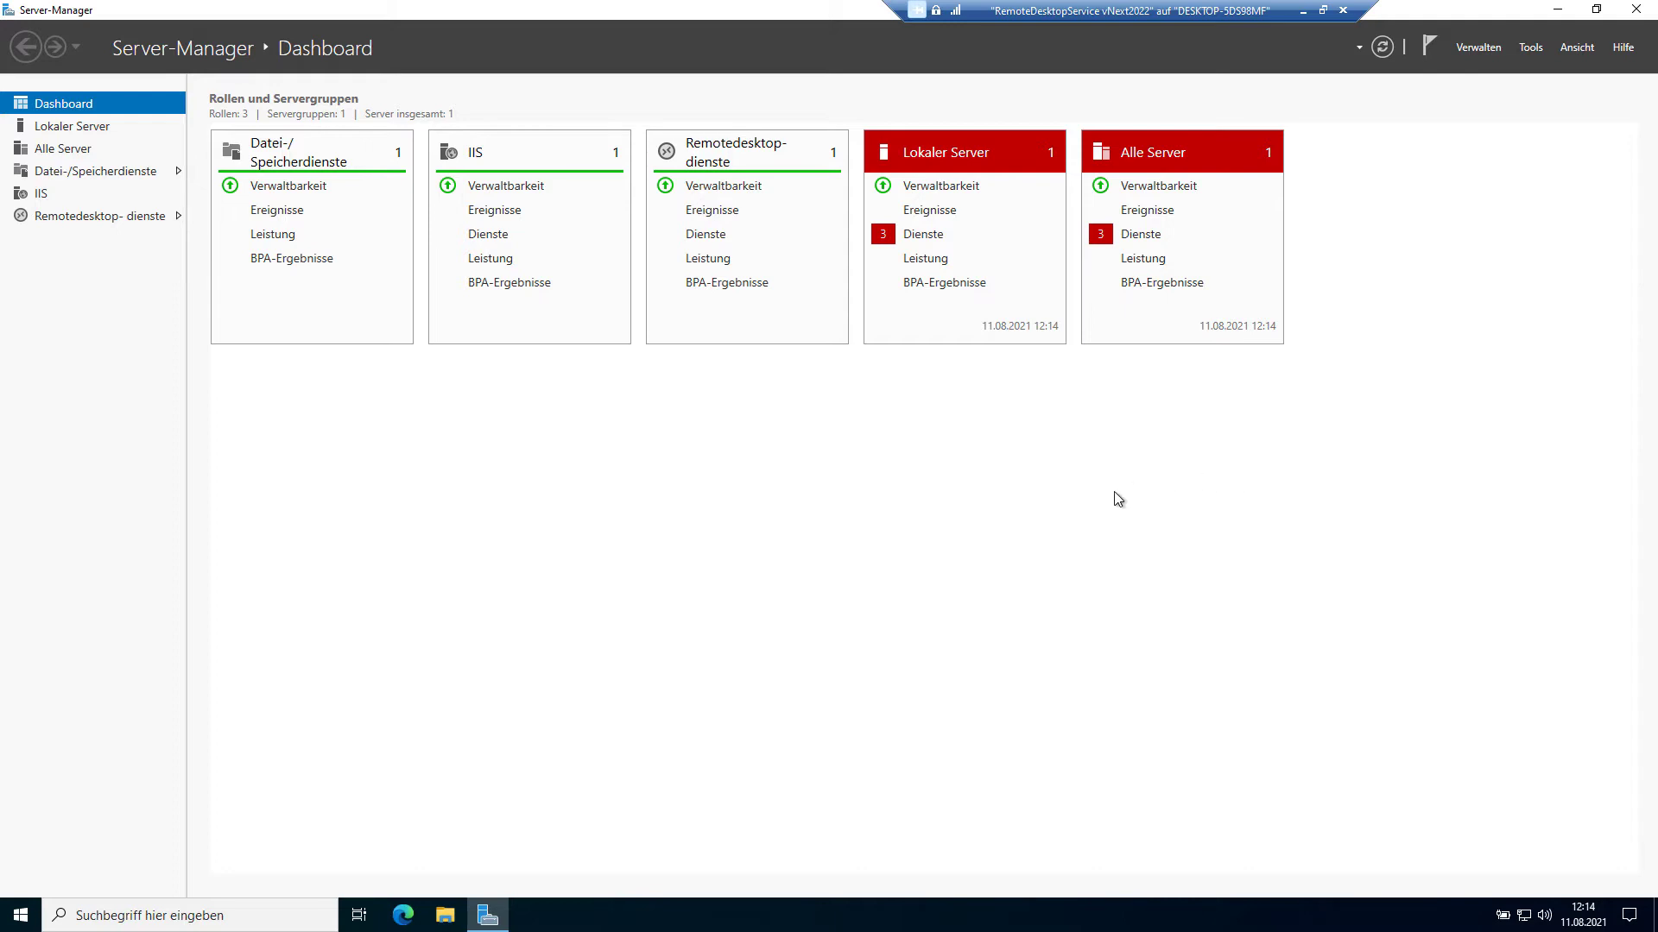
# Step: Start mmc and add the Zertifikate snap-in for the local computer account
pyautogui.click(227, 915)
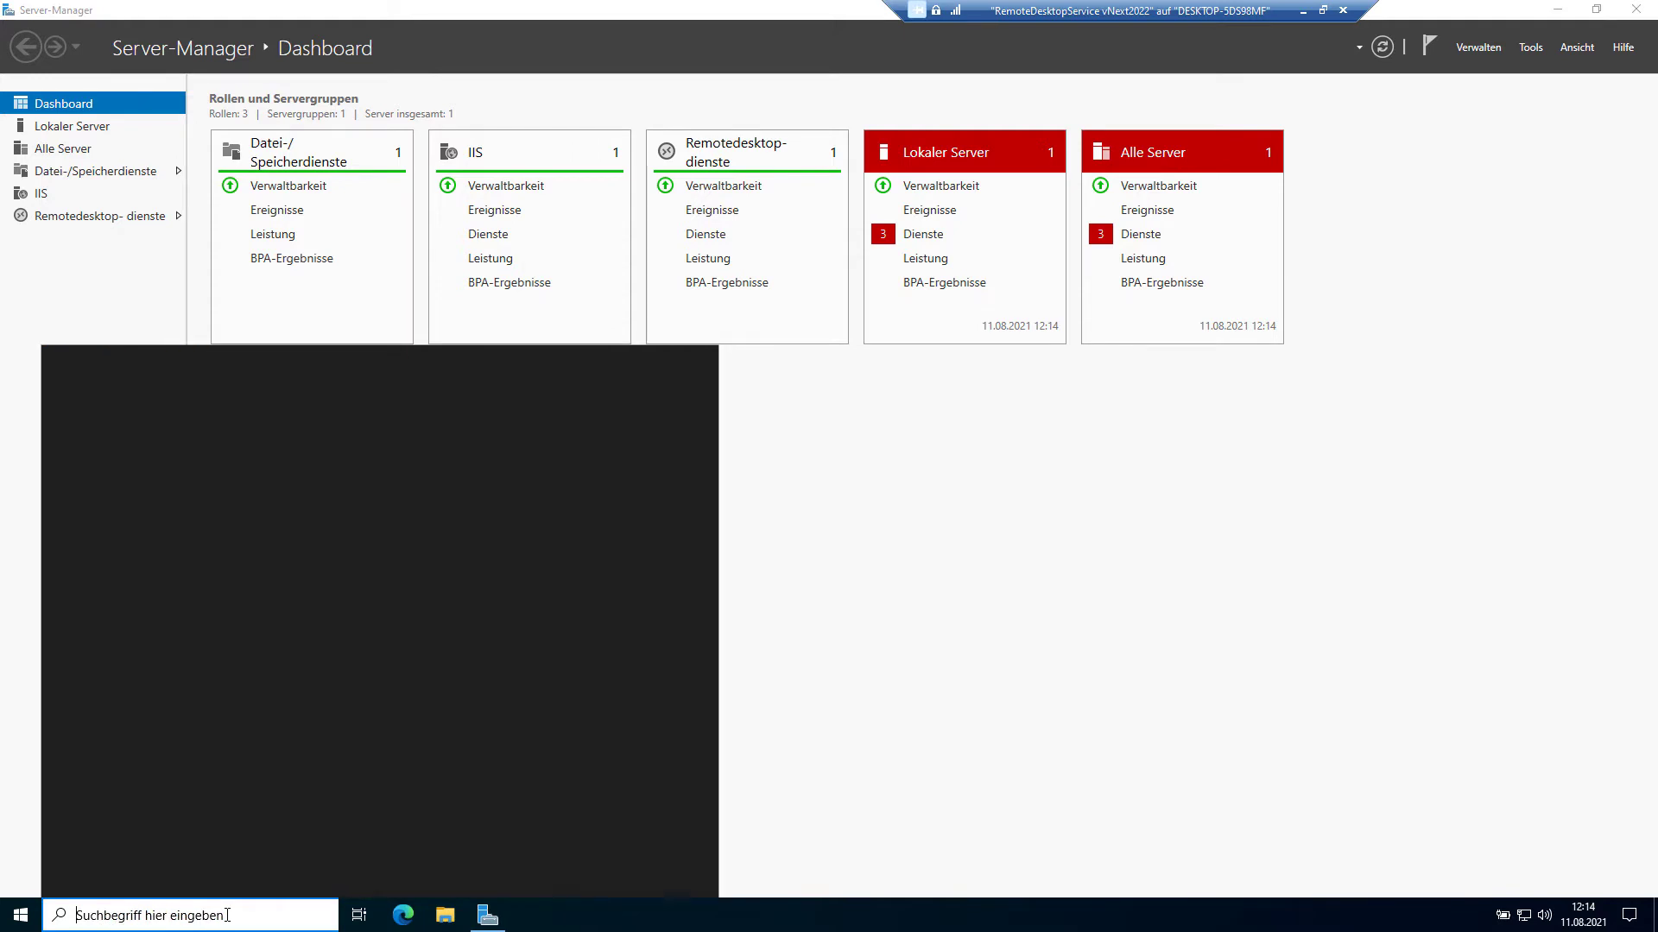
pyautogui.write('mmc')
pyautogui.press('Return')
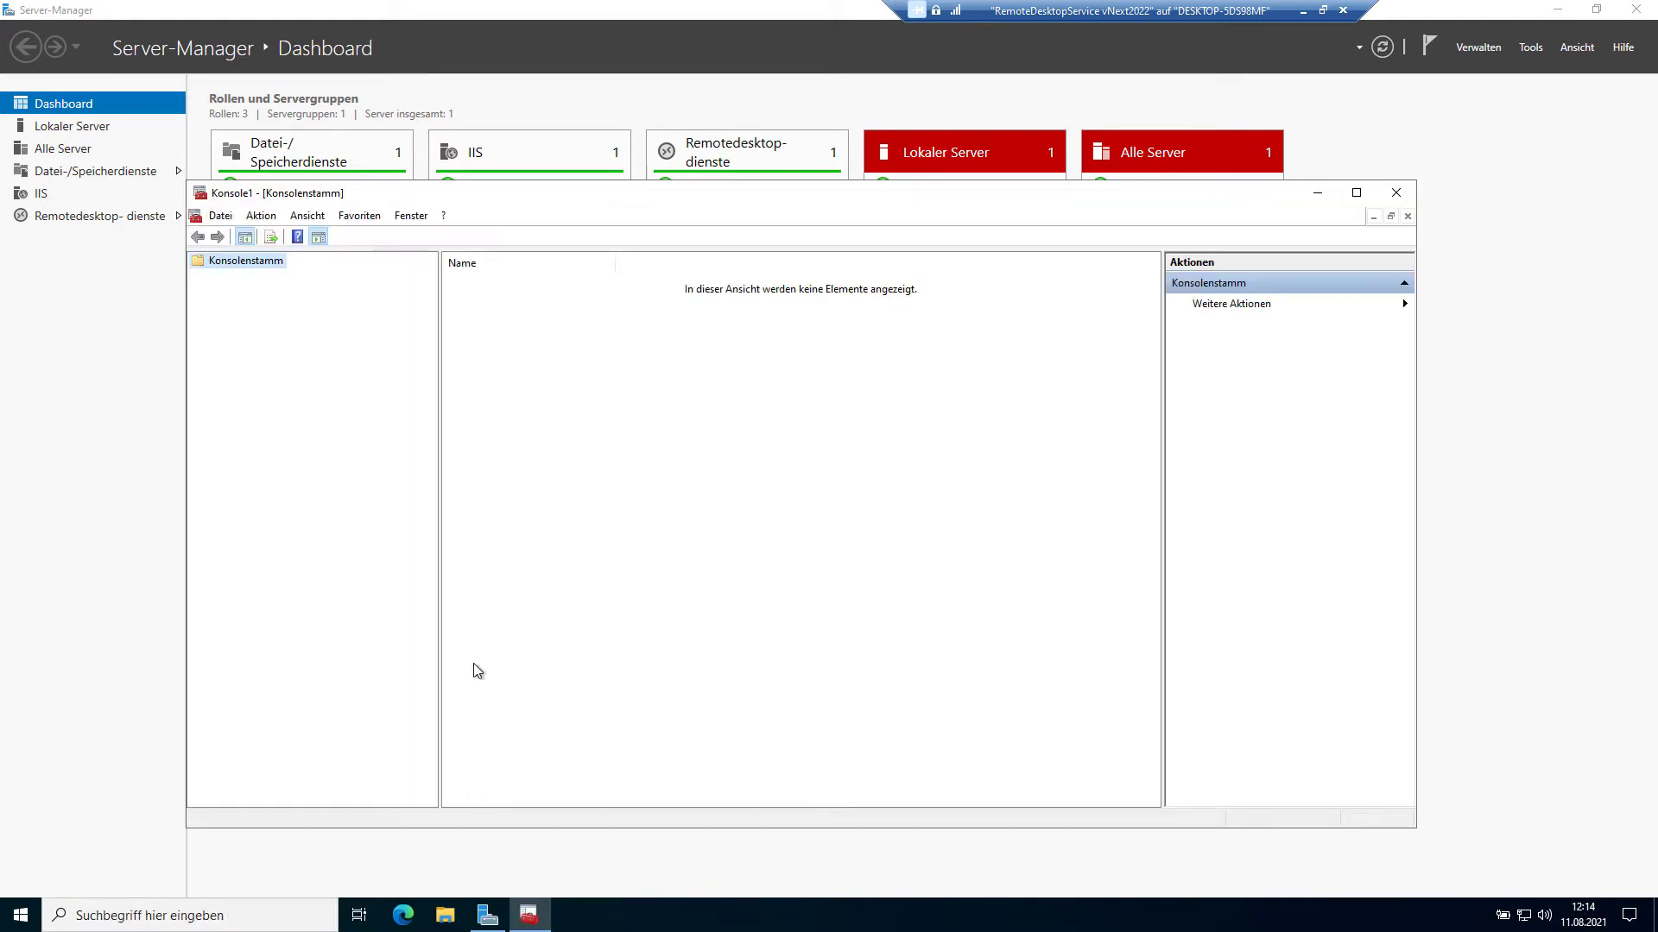
pyautogui.click(222, 218)
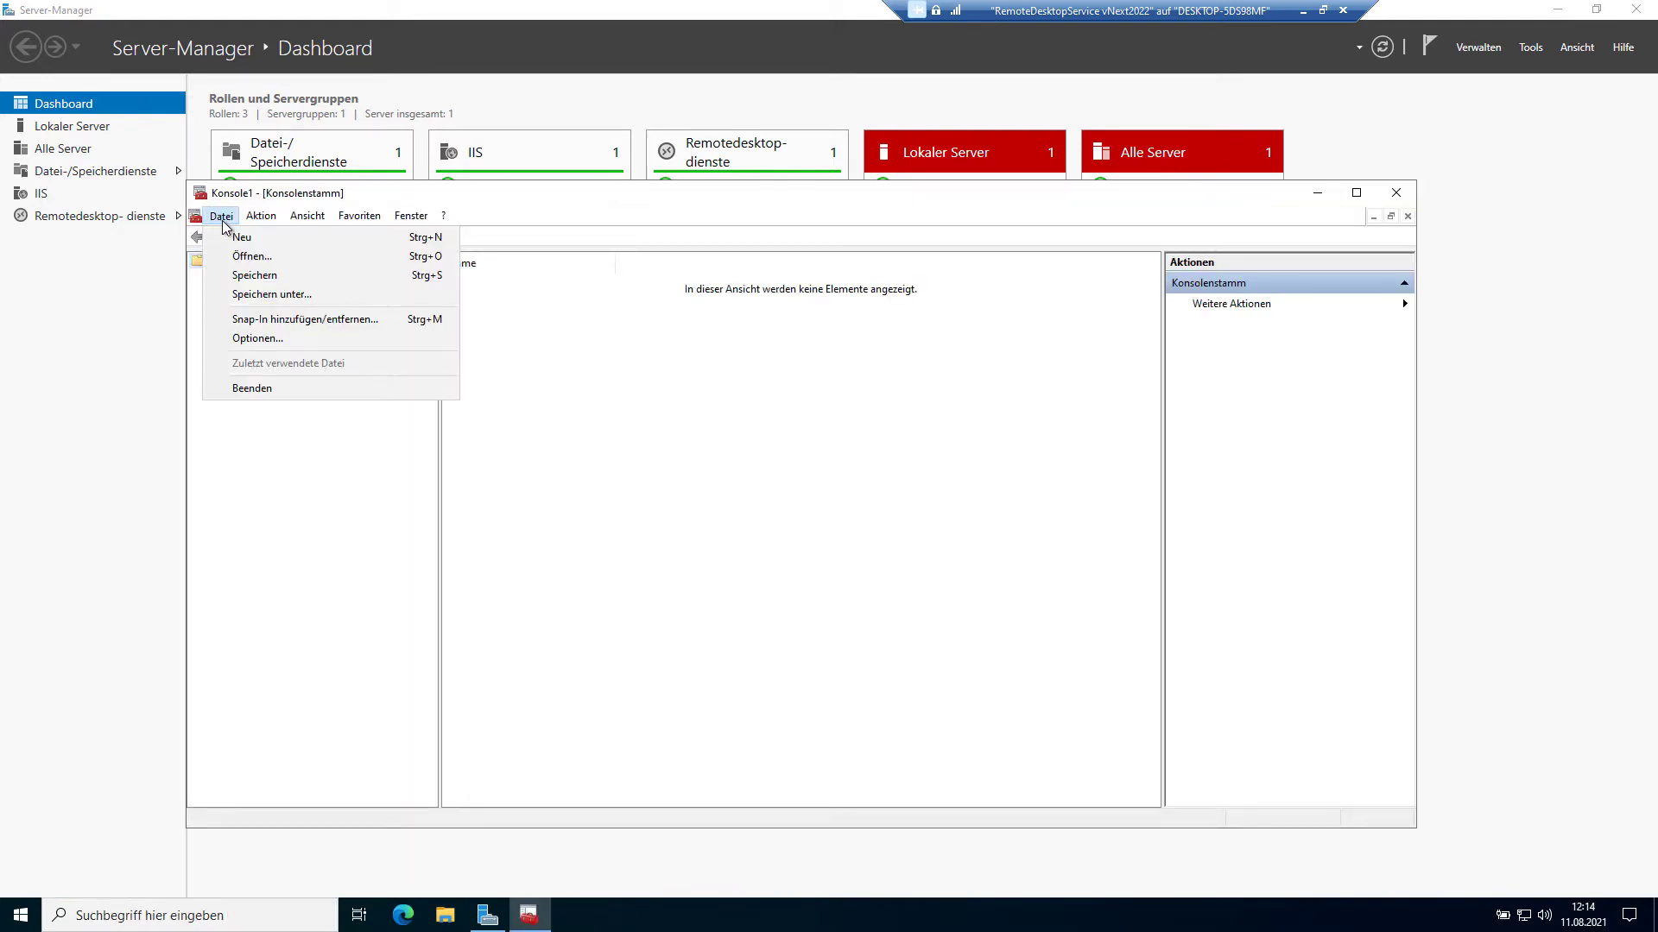
pyautogui.click(247, 319)
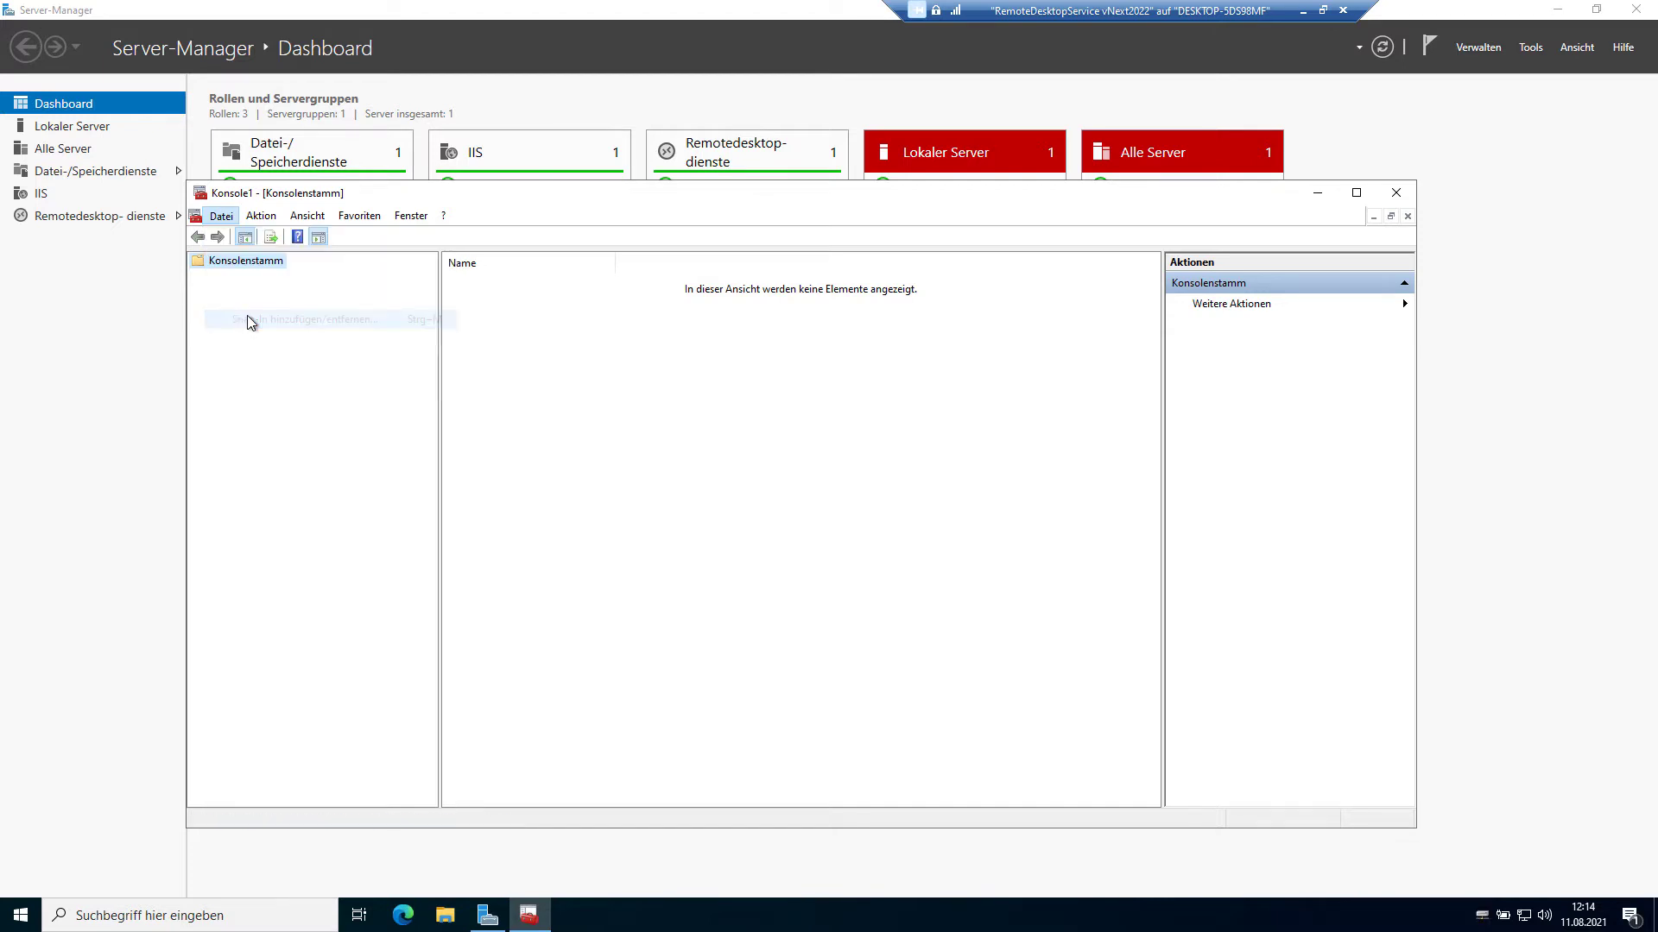
pyautogui.moveTo(687, 448); pyautogui.dragTo(693, 566)
pyautogui.click(544, 587)
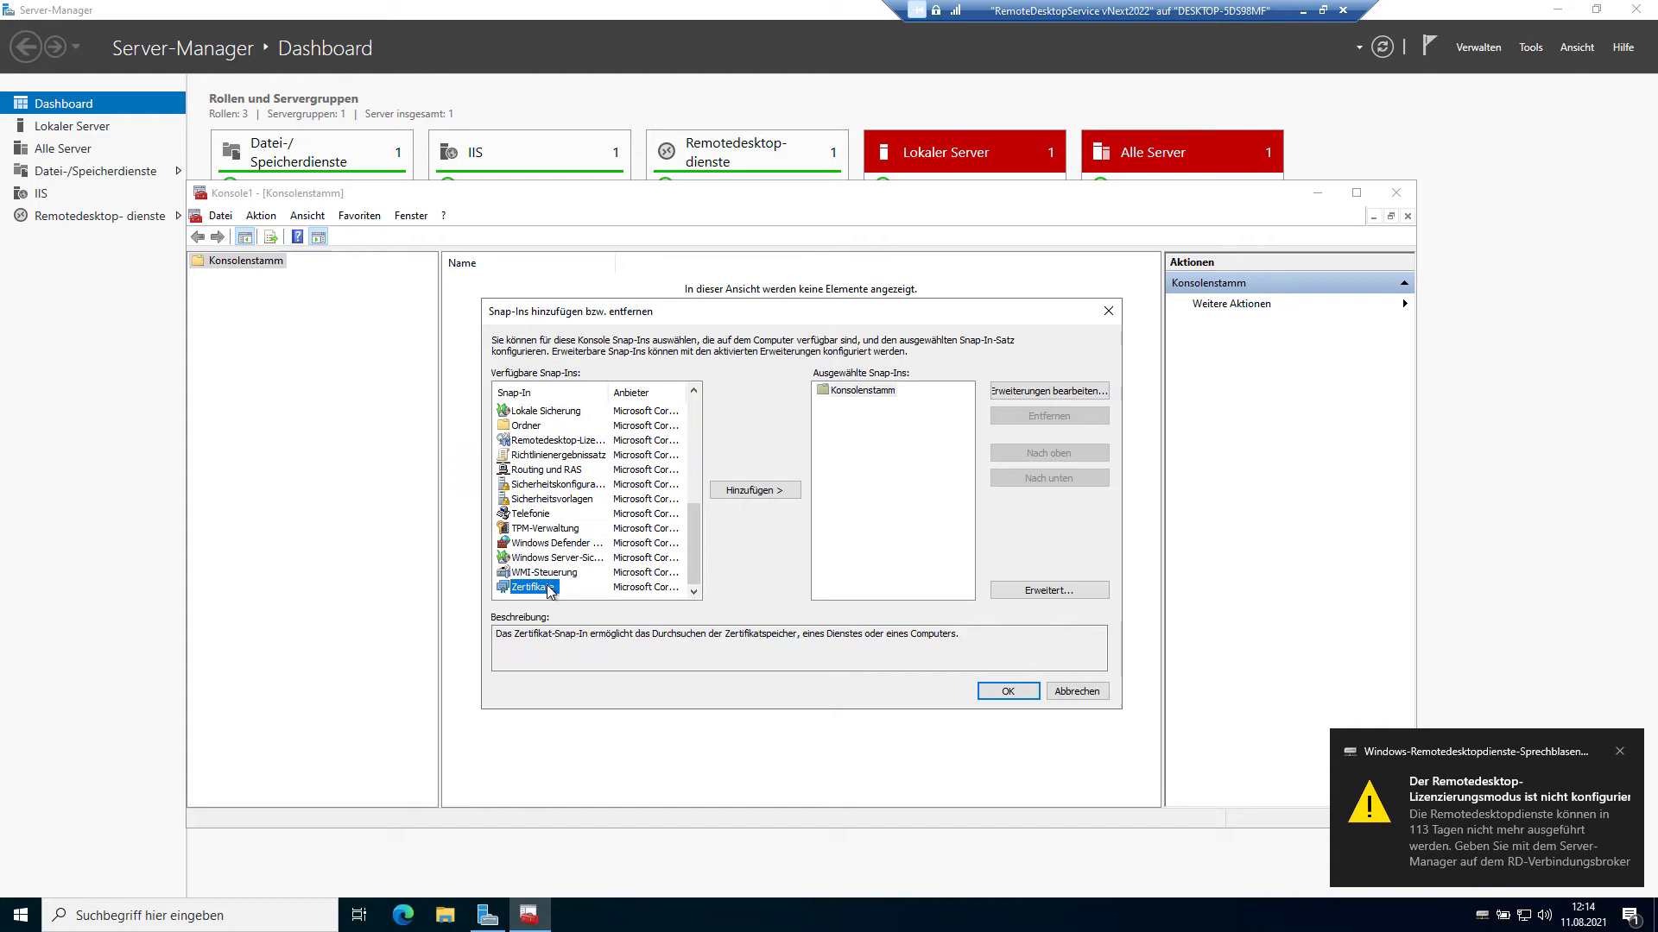
pyautogui.click(751, 490)
pyautogui.click(551, 421)
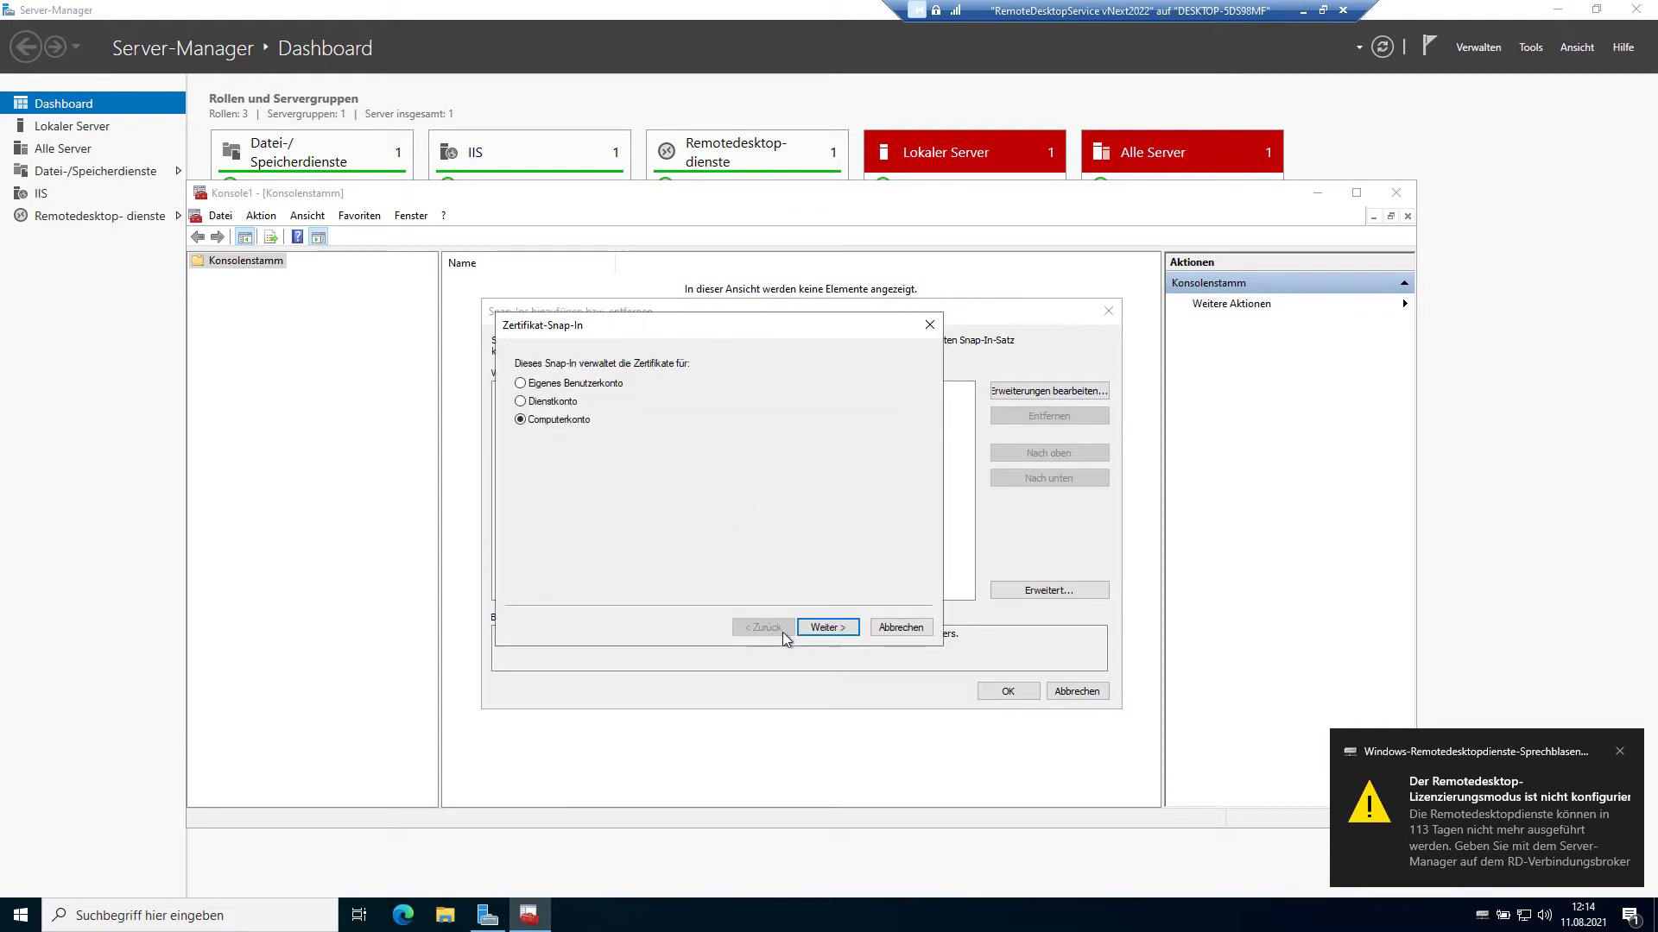
pyautogui.click(822, 628)
pyautogui.click(825, 628)
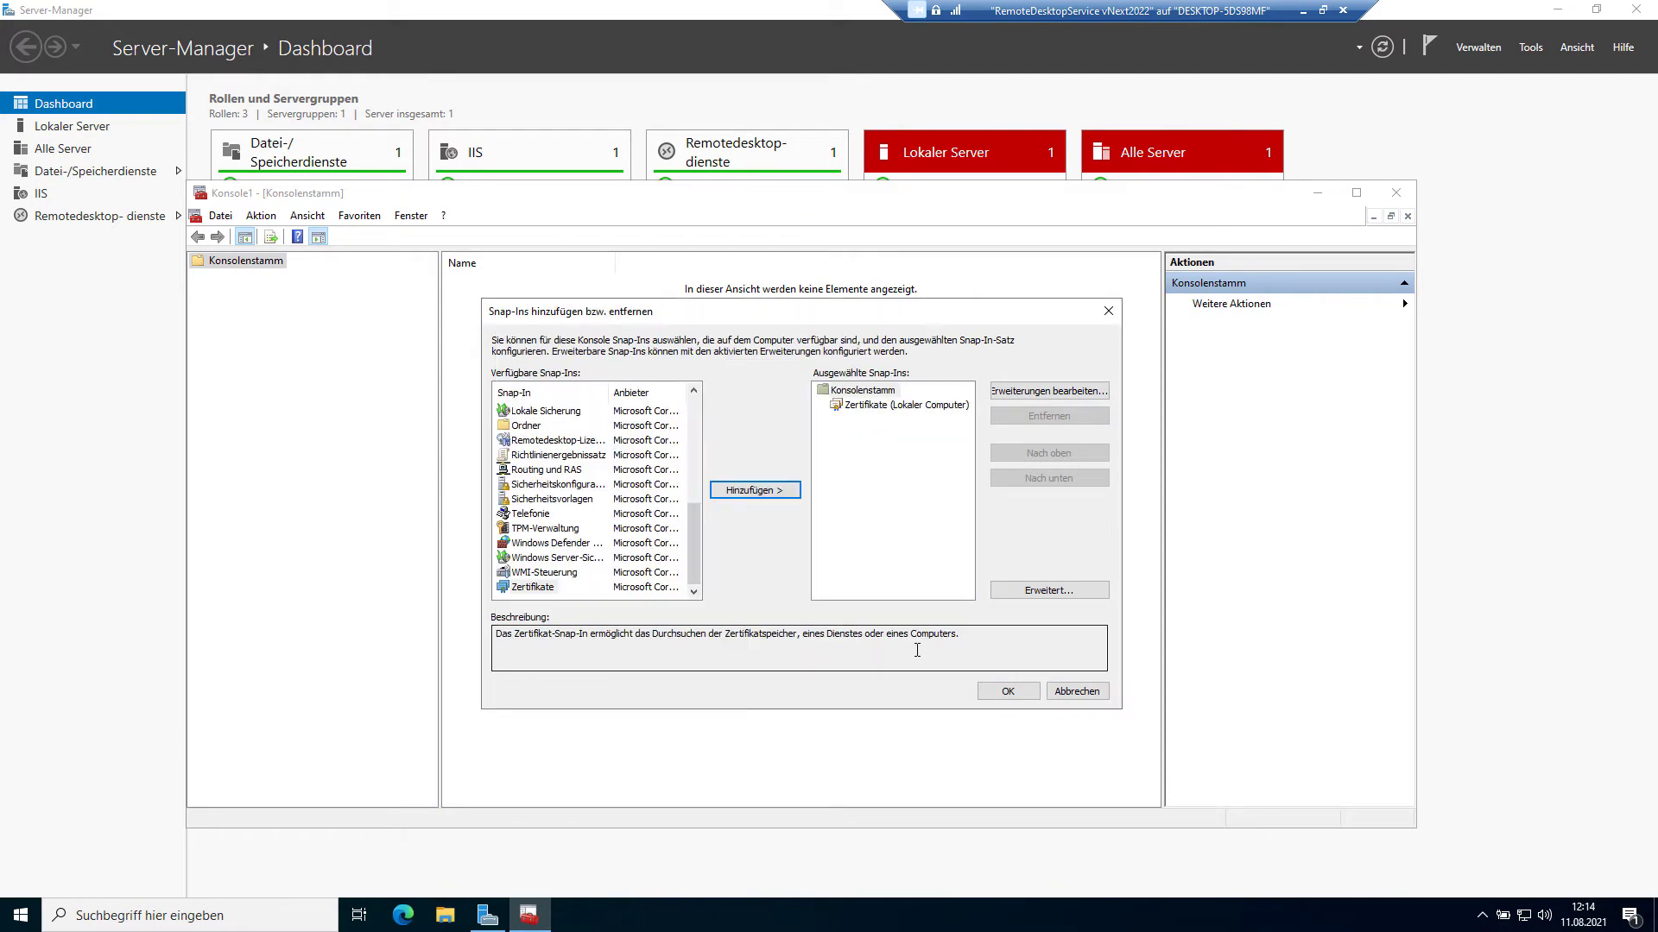
pyautogui.click(985, 695)
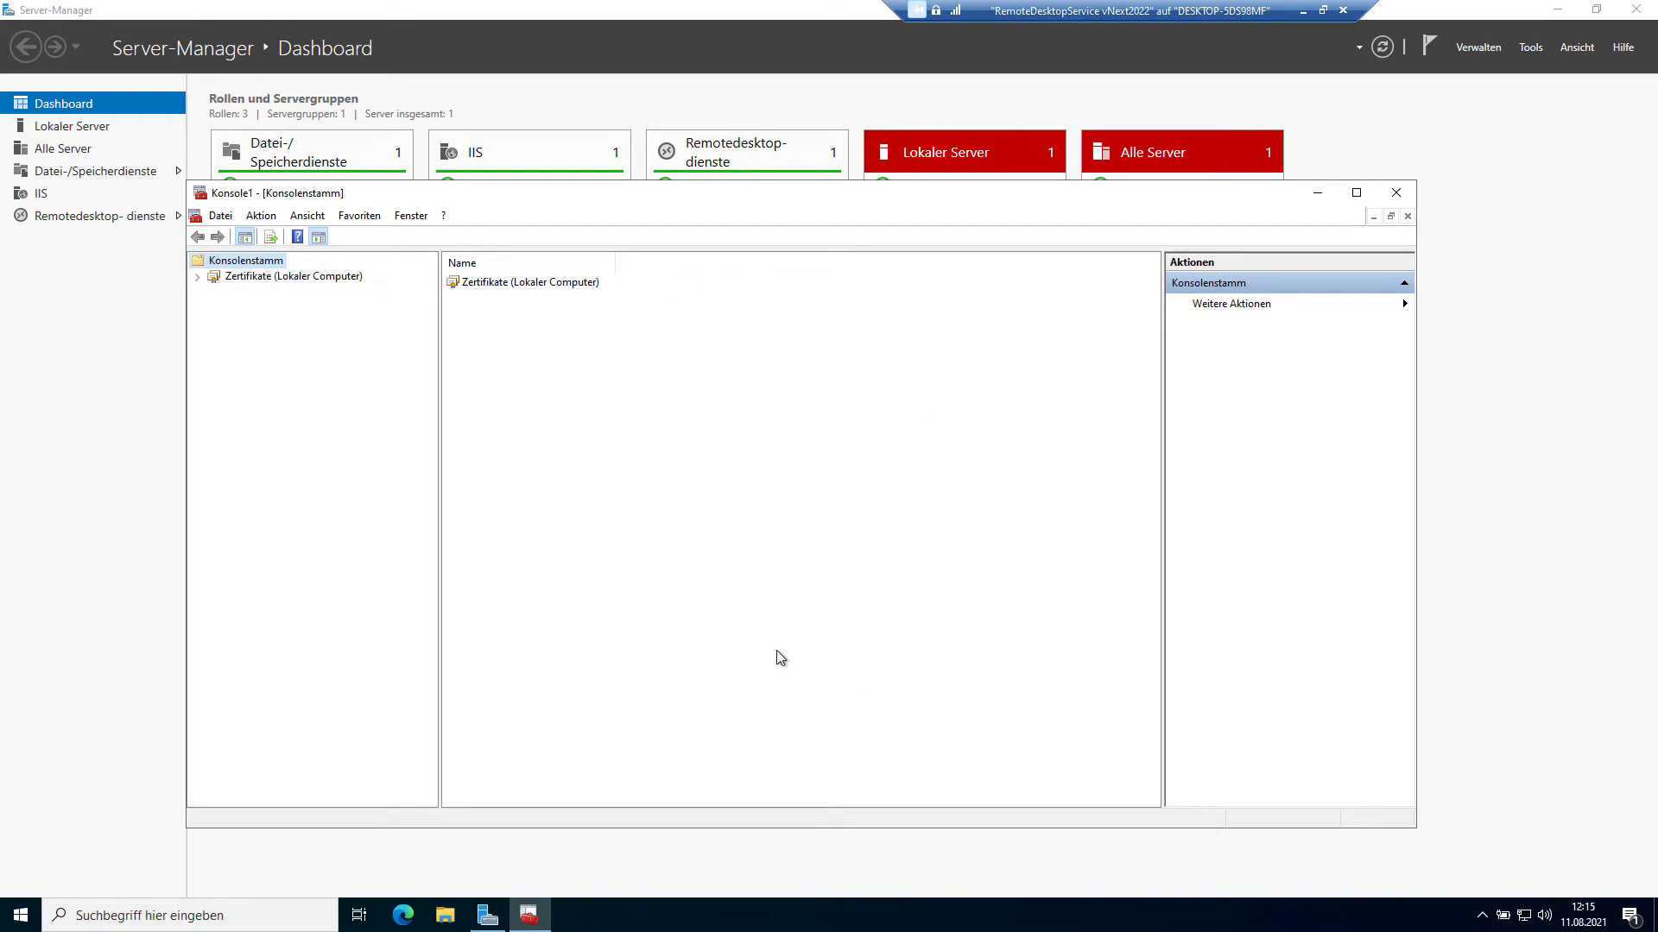
# Step: Review the two certificates in Eigene Zertifikate, then close the console without saving
pyautogui.click(198, 277)
pyautogui.click(213, 293)
pyautogui.click(259, 307)
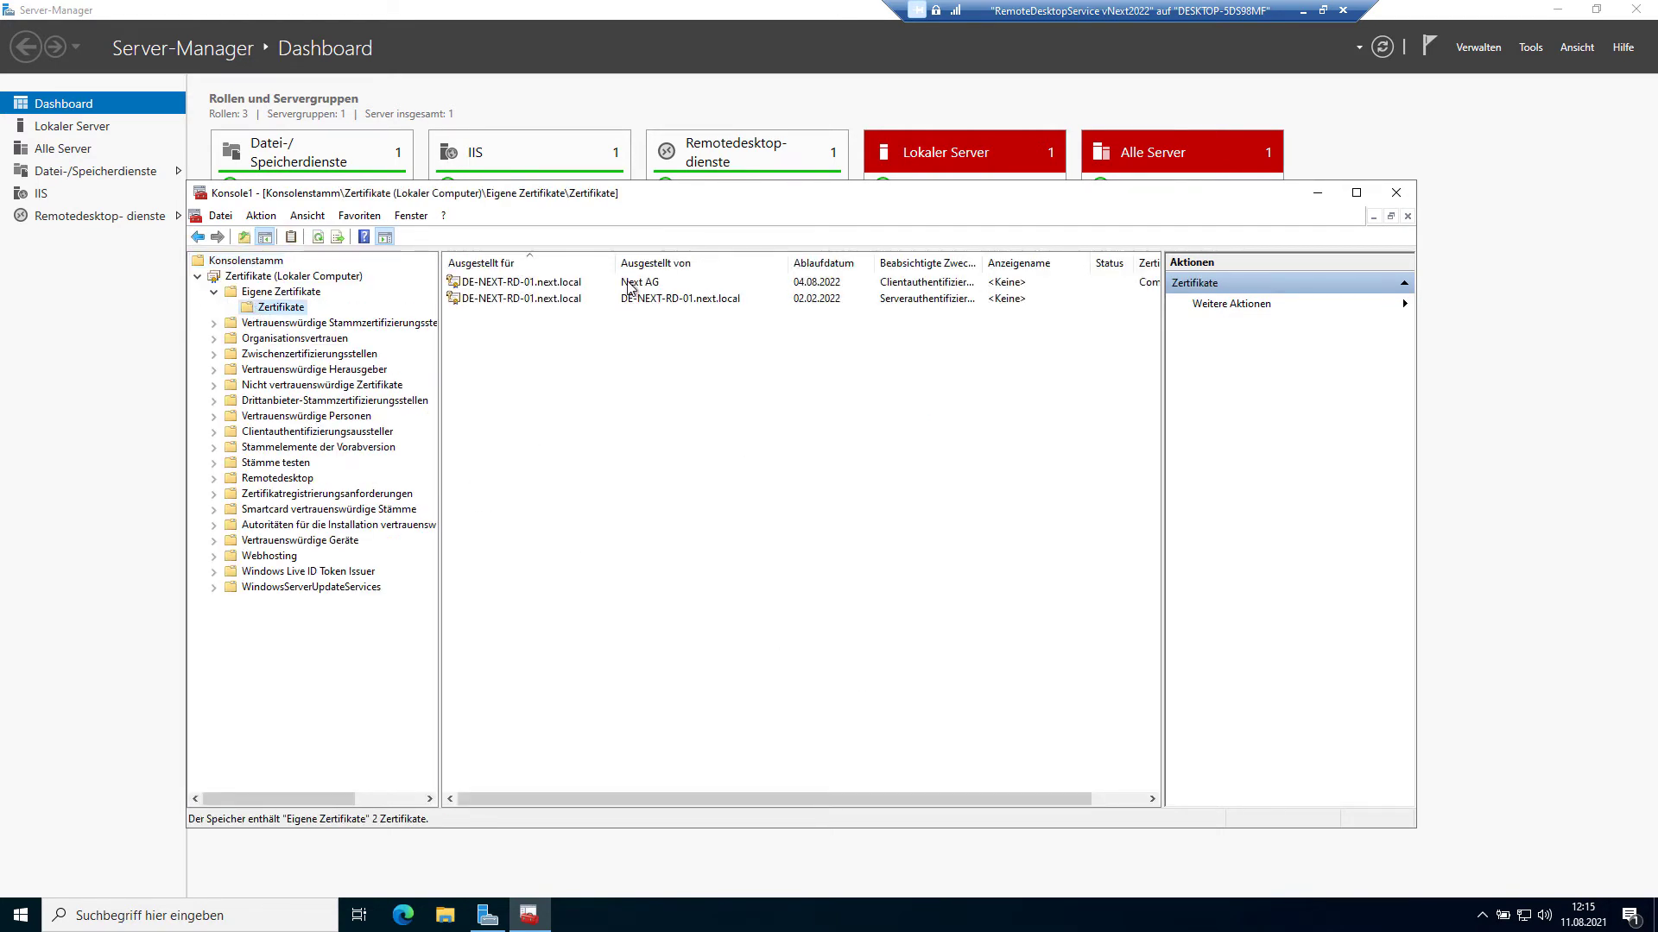
pyautogui.click(661, 285)
pyautogui.click(720, 302)
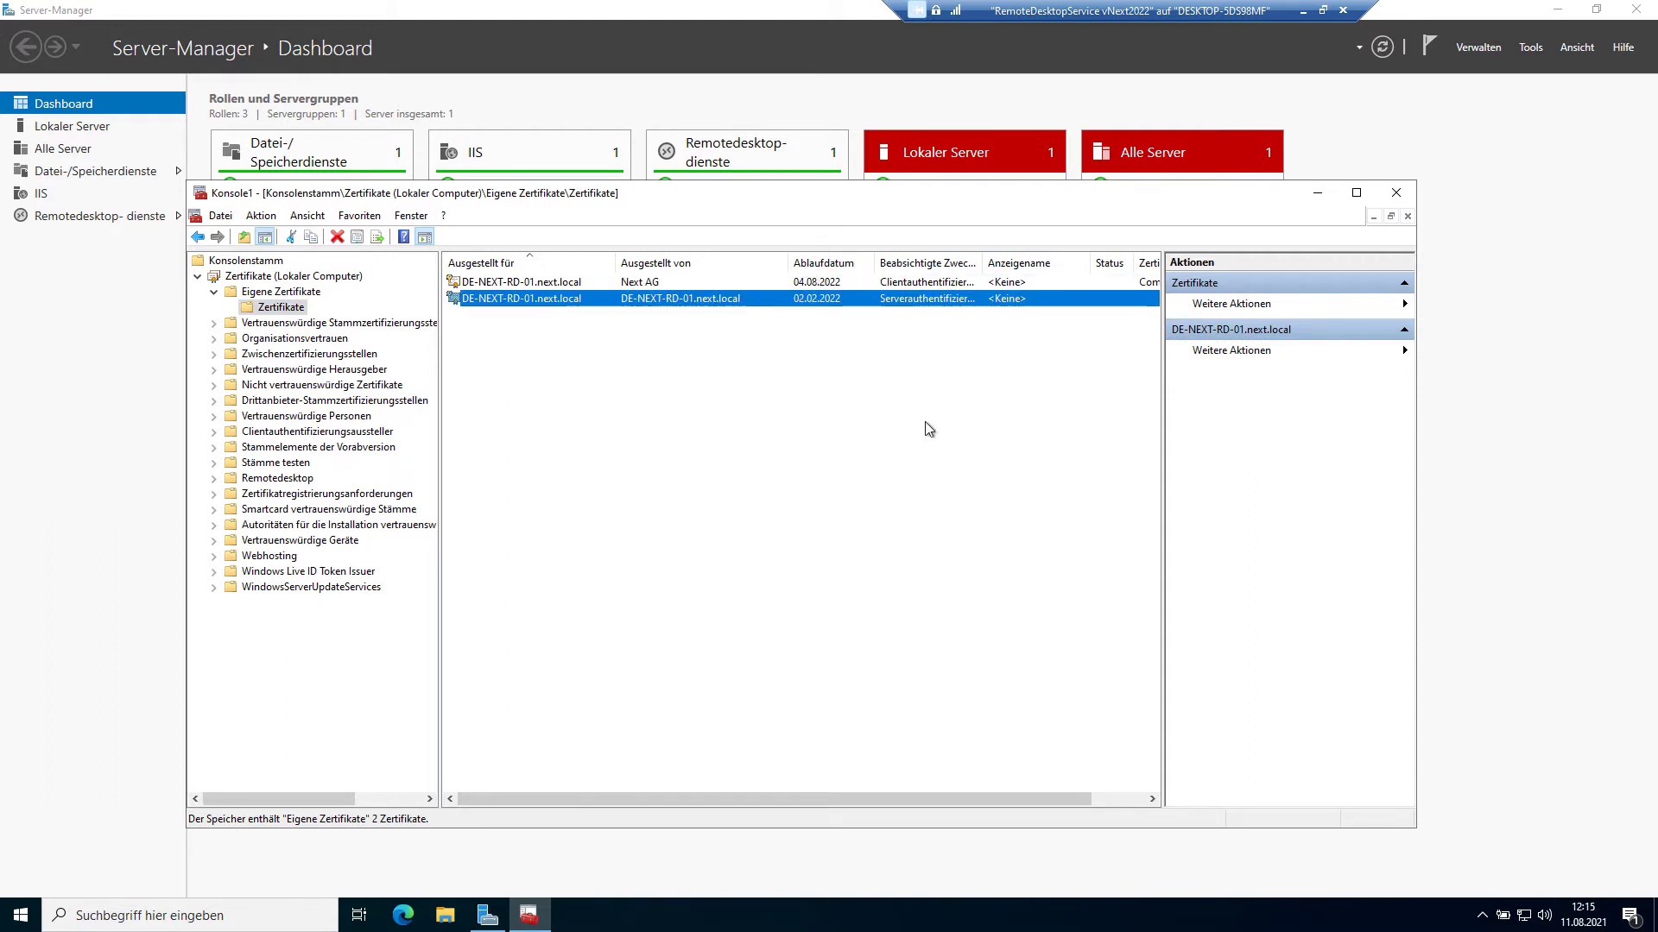
pyautogui.click(1398, 193)
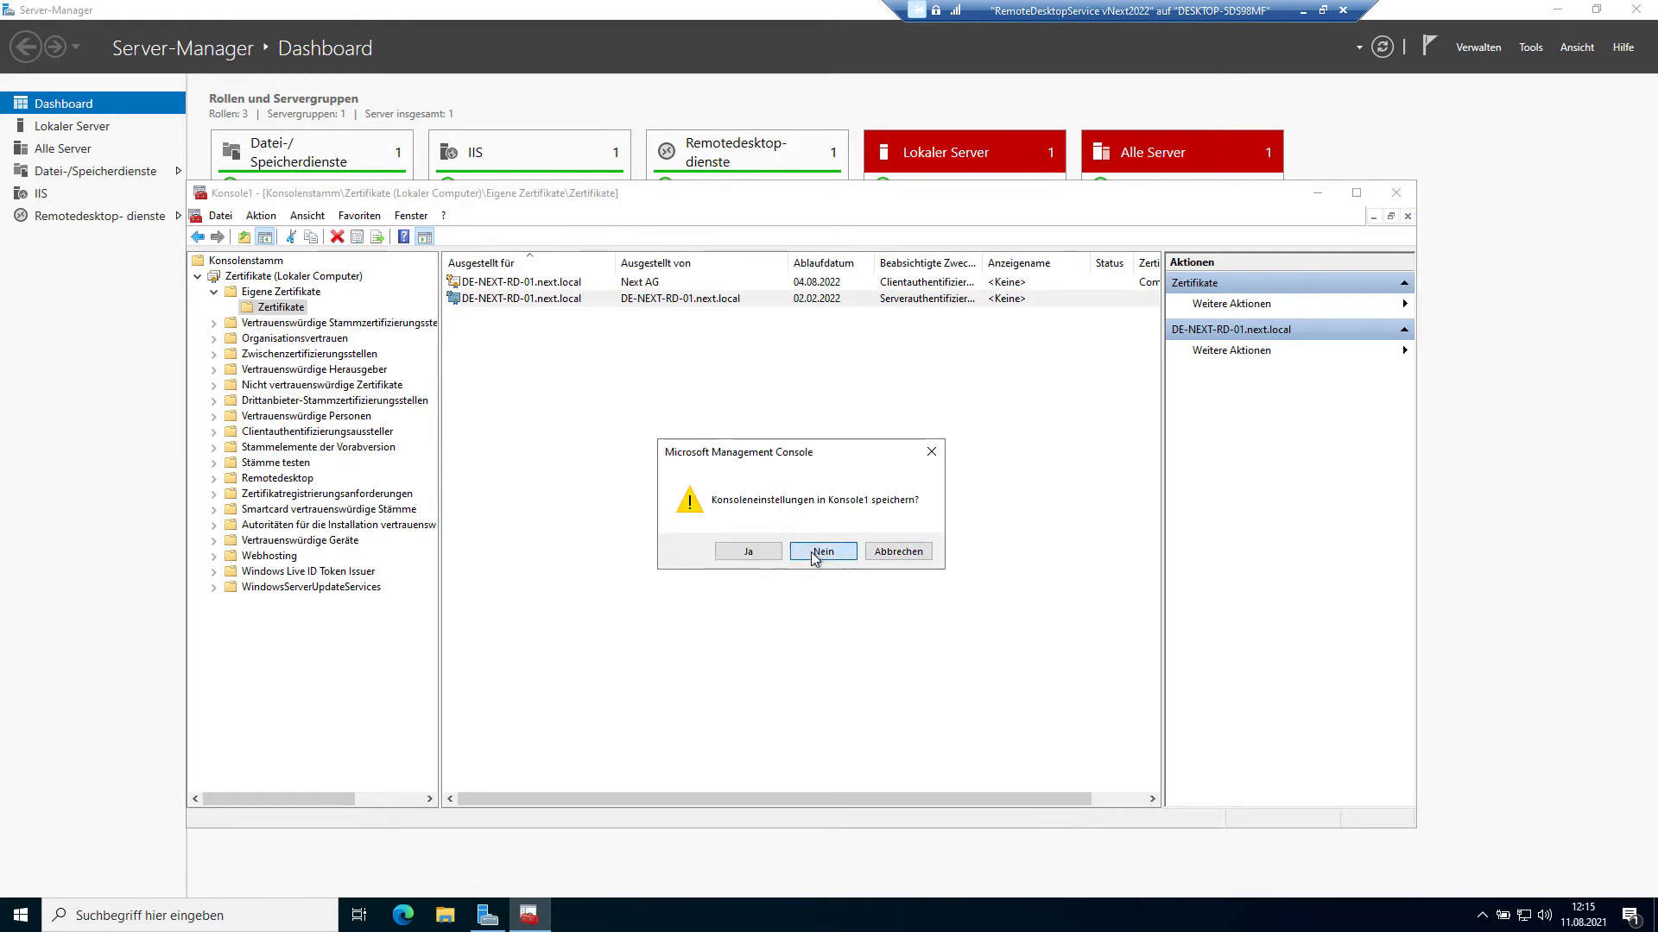
pyautogui.click(810, 550)
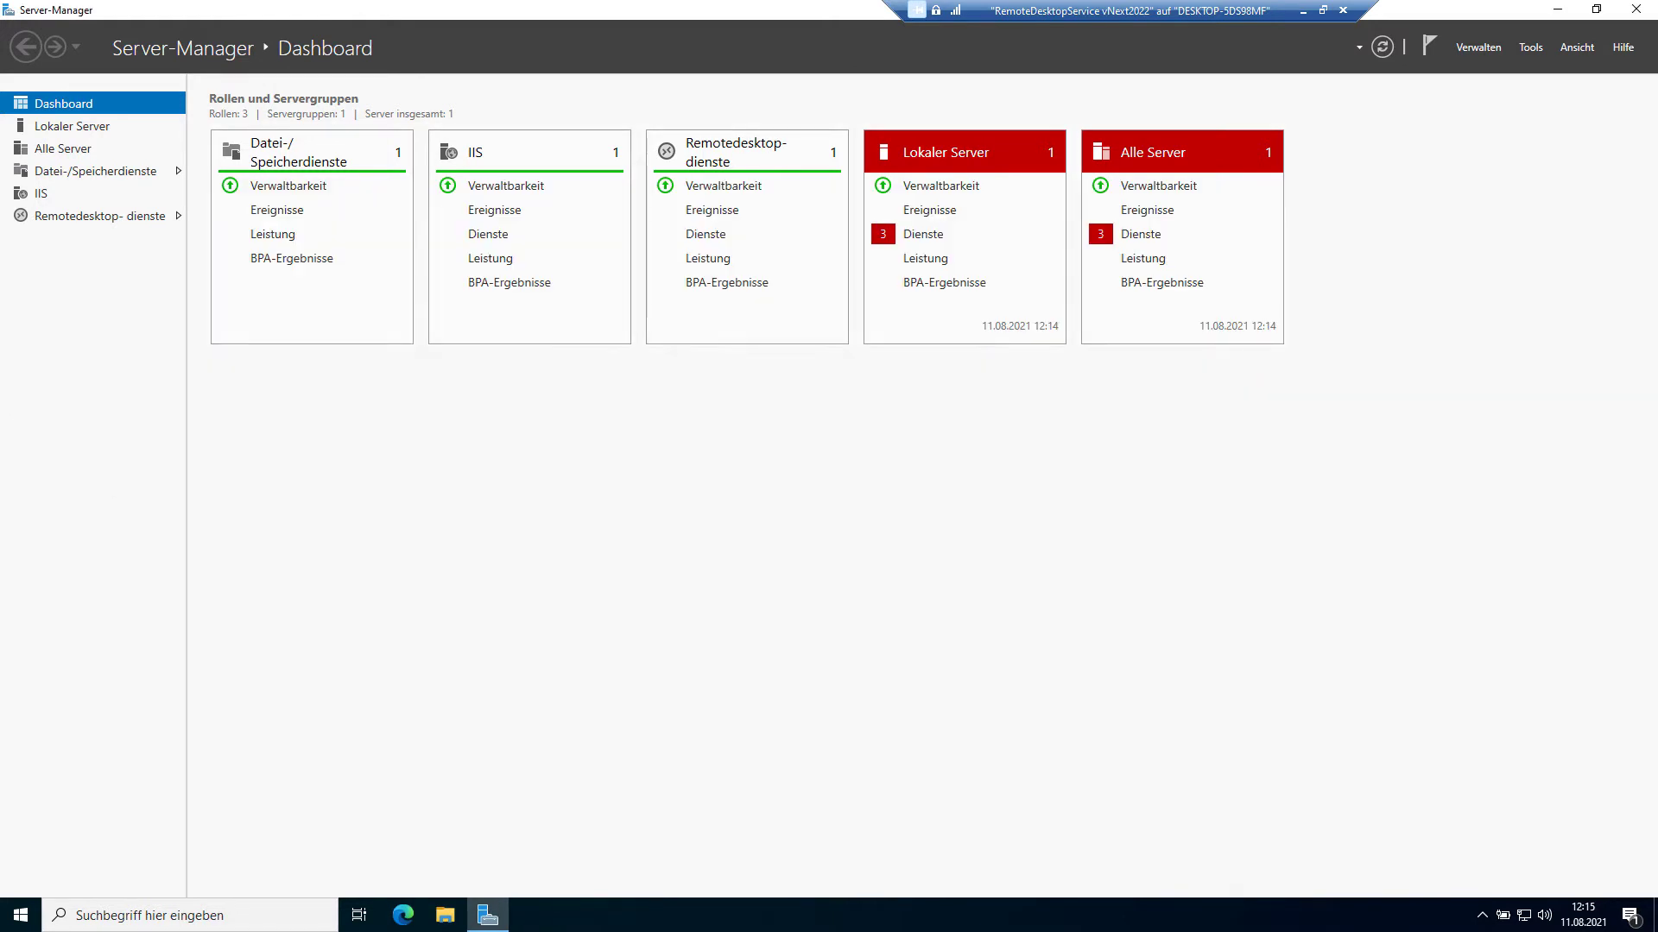
pyautogui.click(1463, 45)
pyautogui.click(1468, 69)
pyautogui.click(675, 672)
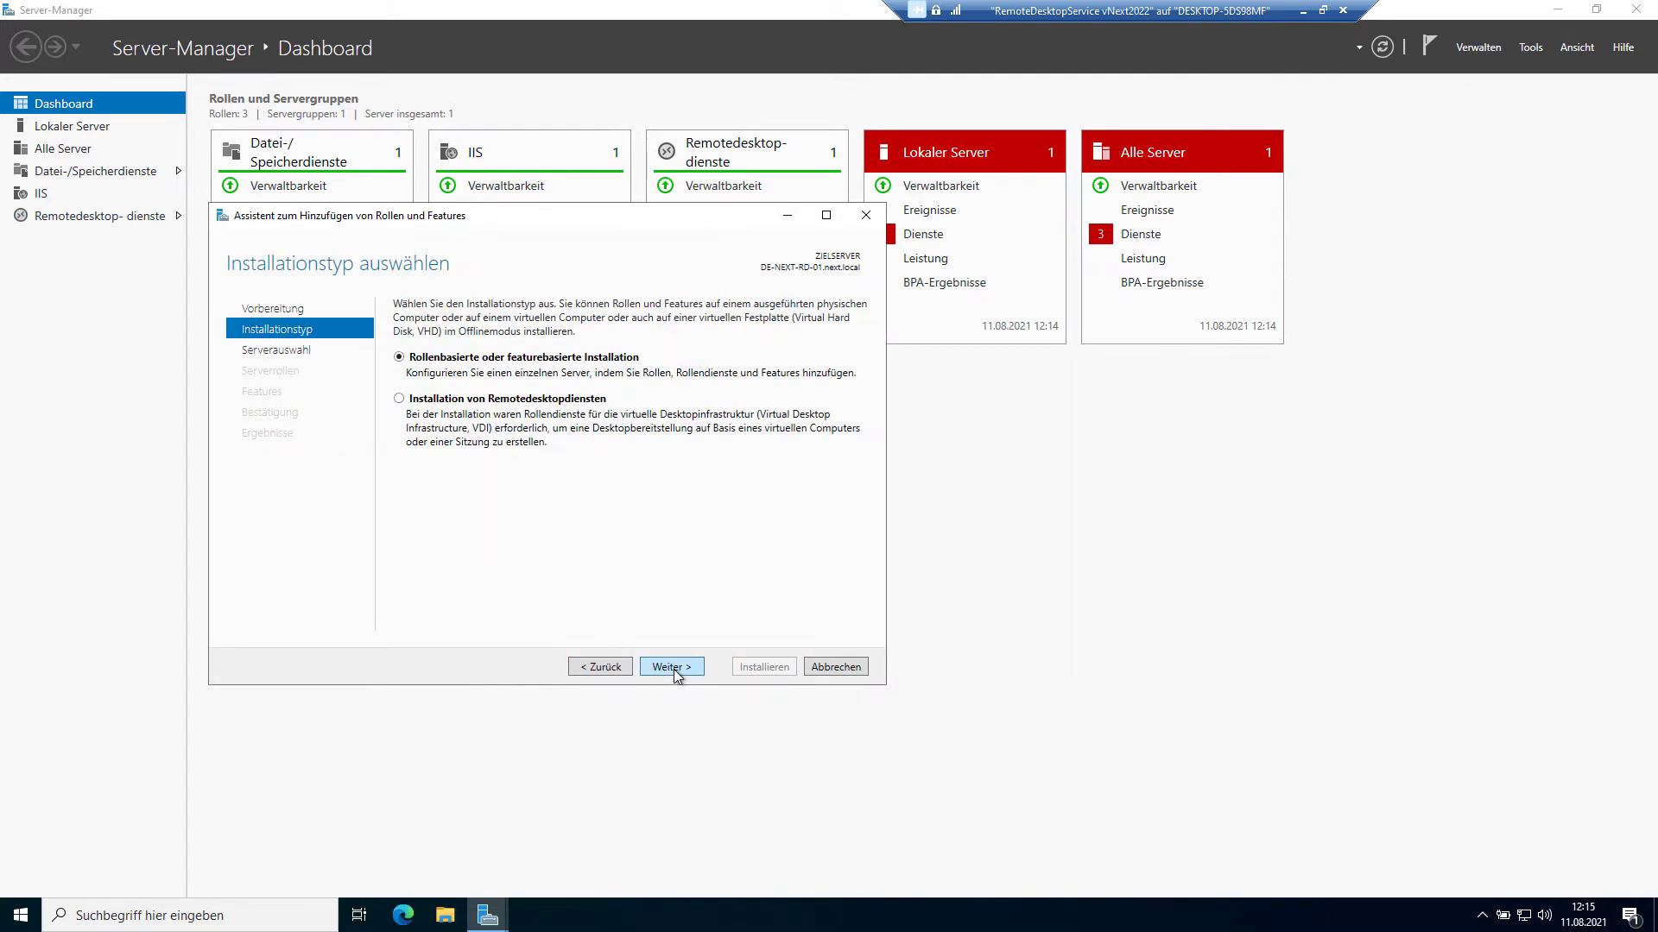
pyautogui.click(676, 671)
pyautogui.click(592, 670)
pyautogui.click(549, 402)
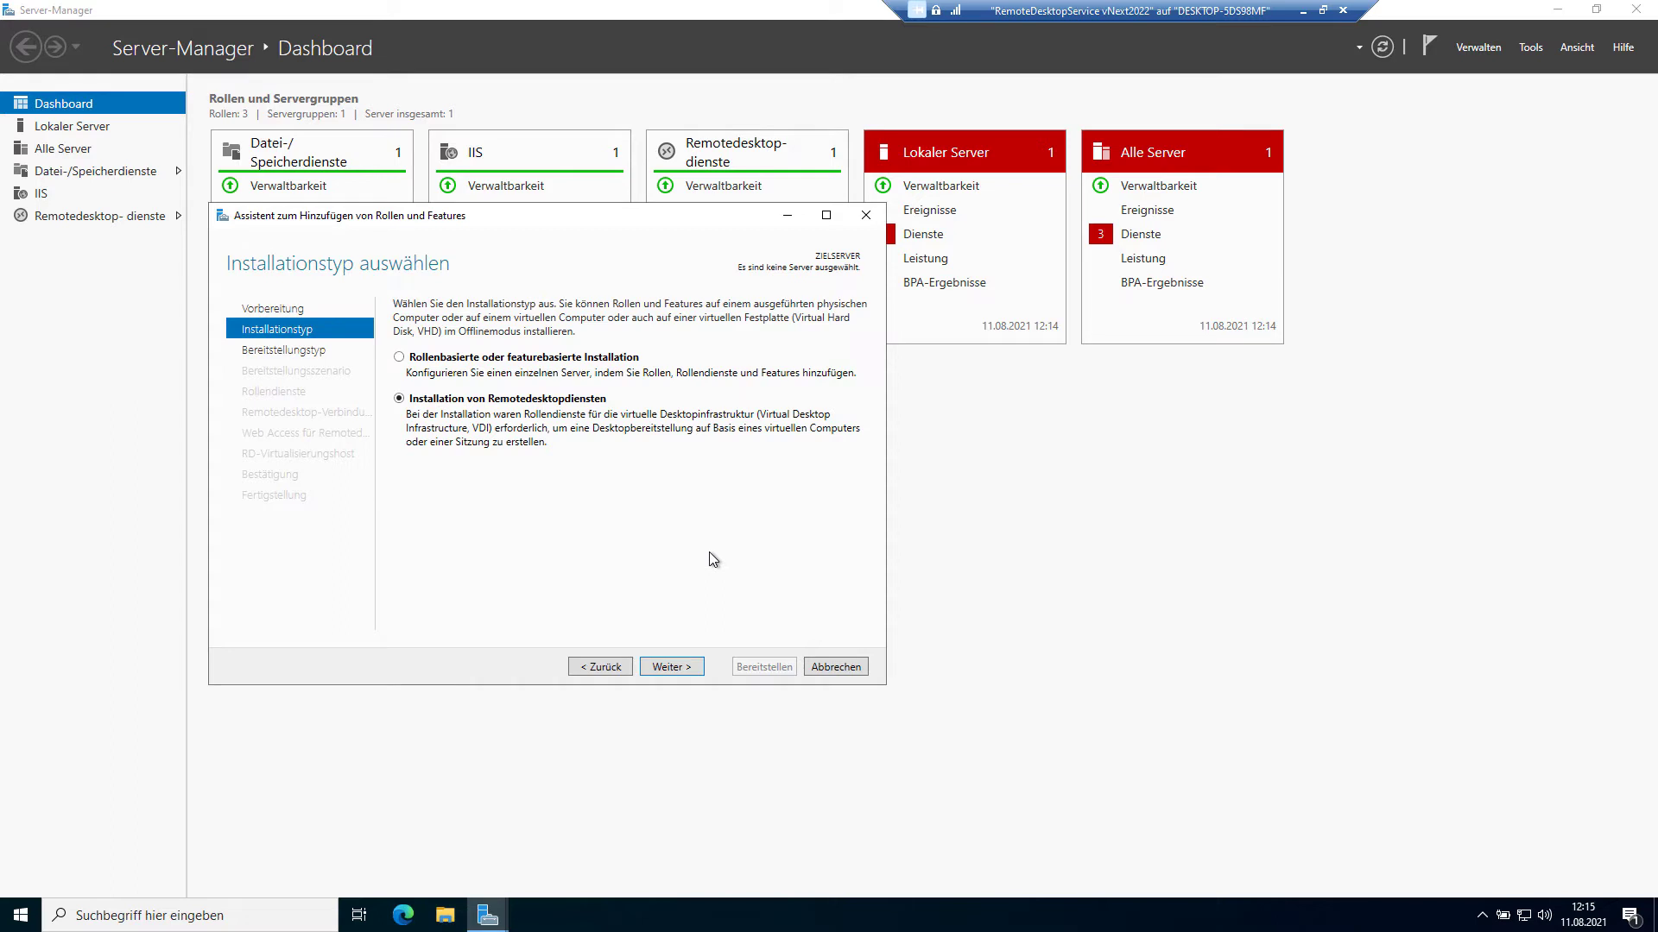
pyautogui.click(821, 669)
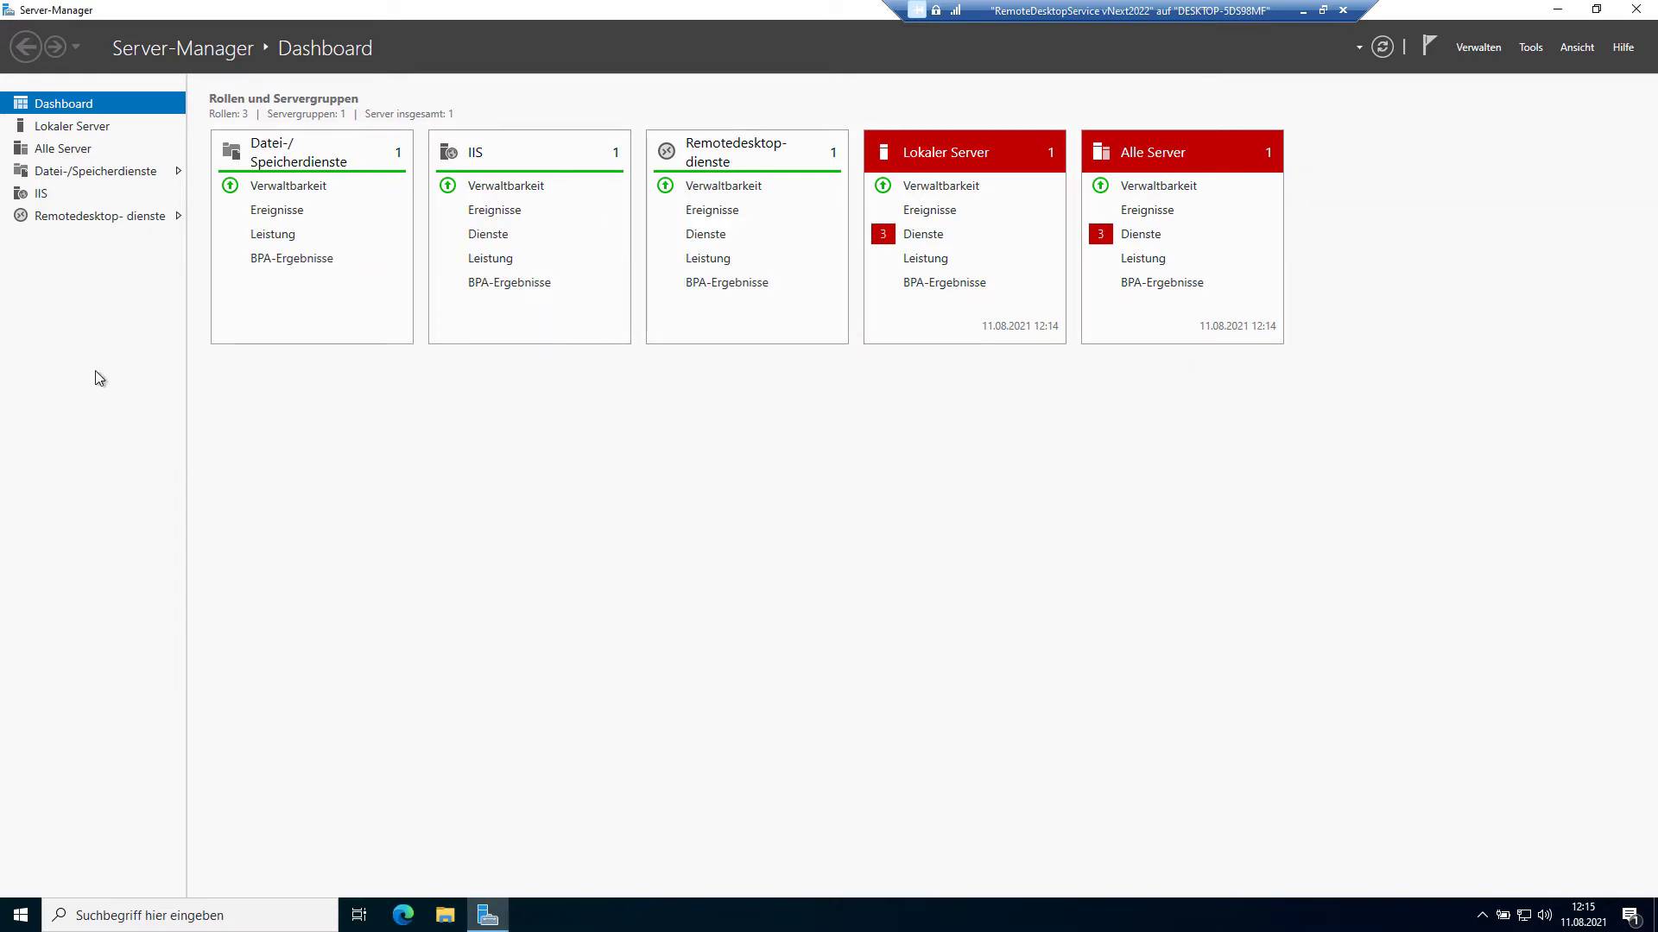
# Step: Show the Remotedesktopdienste overview with DE-NEXT-RD-01's roles, then bring up the Start menu
pyautogui.click(95, 216)
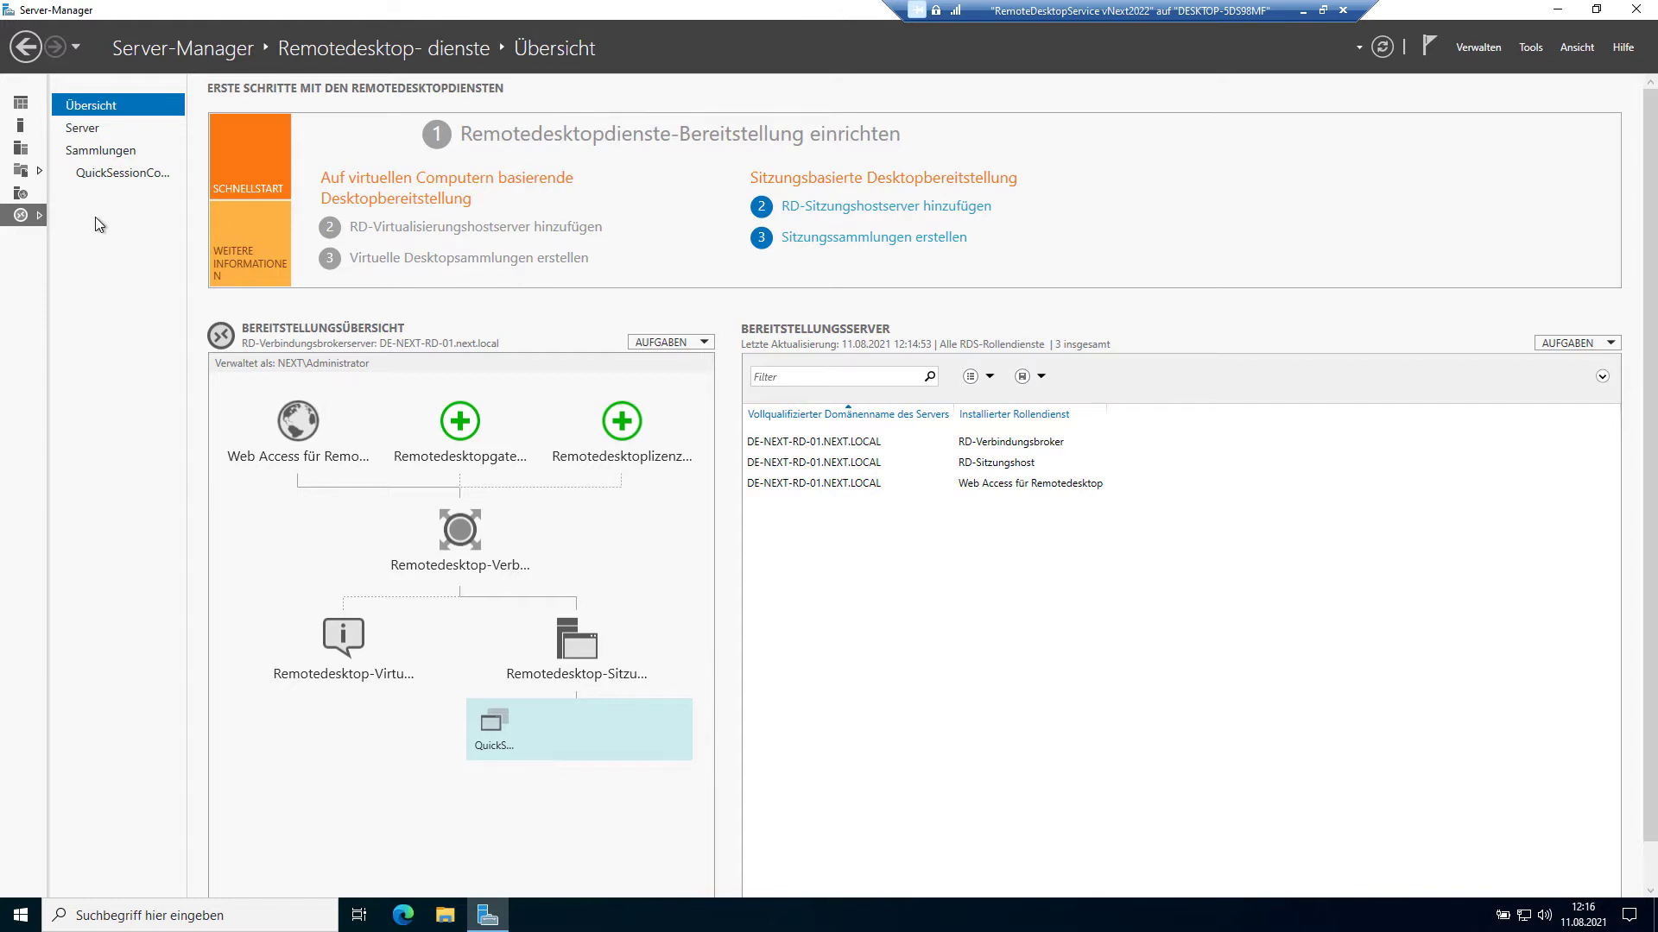
pyautogui.click(22, 917)
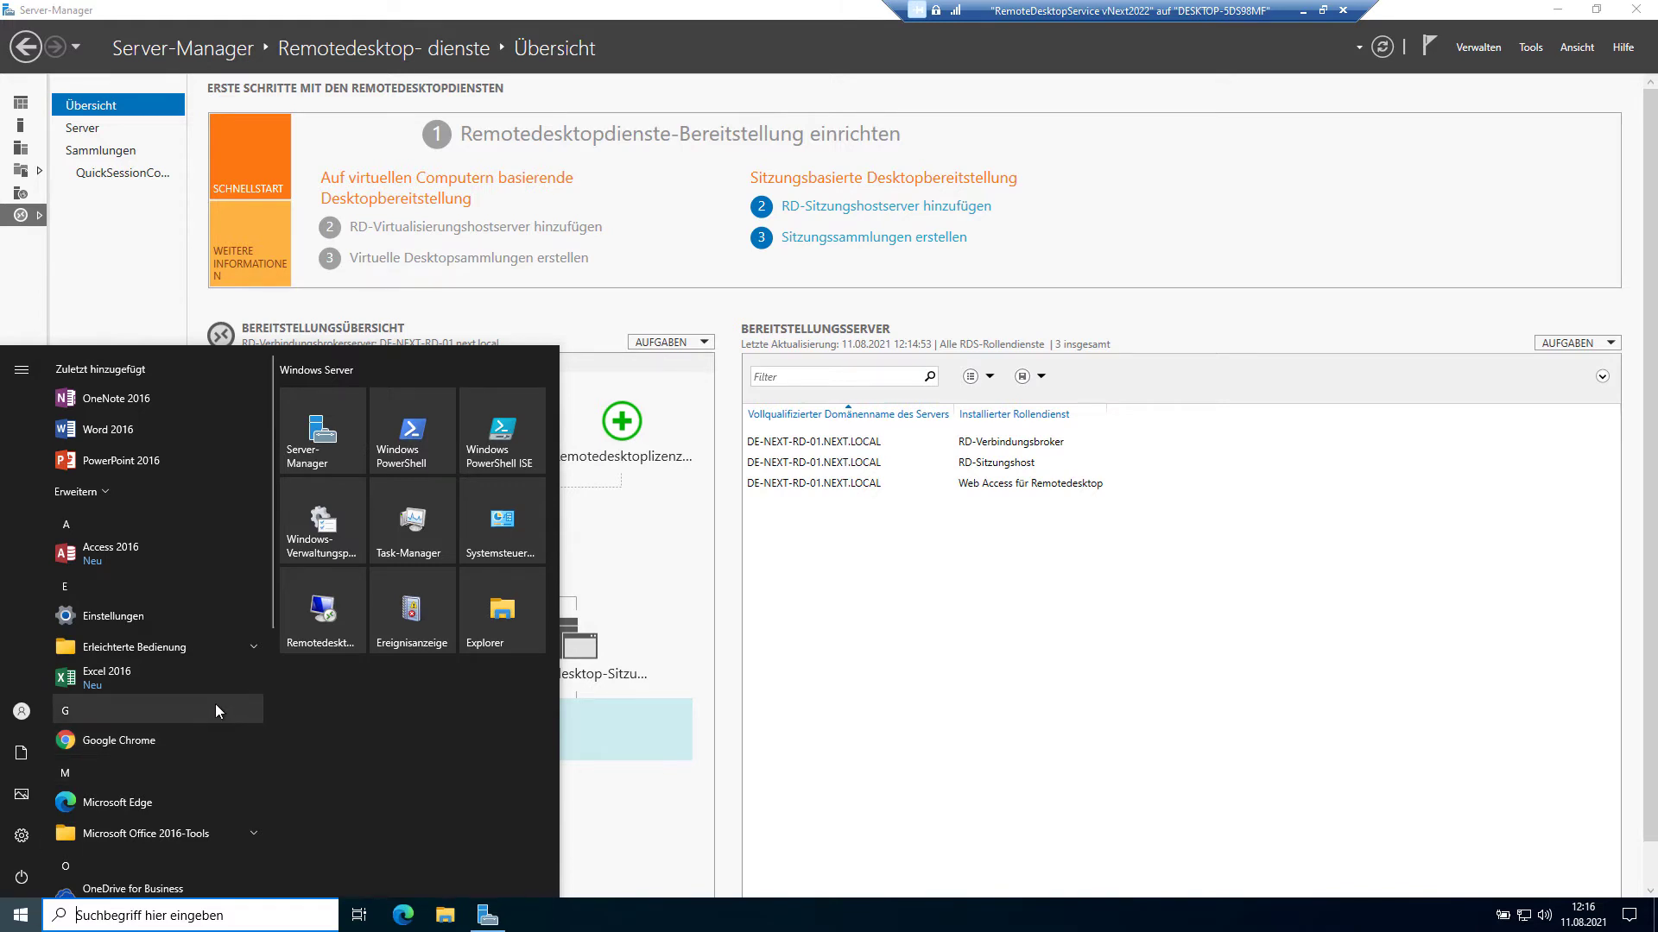
# Step: Launch Outlook 2016 and complete automatic setup of the administrator's Exchange account
pyautogui.scroll(-4, 214, 703)
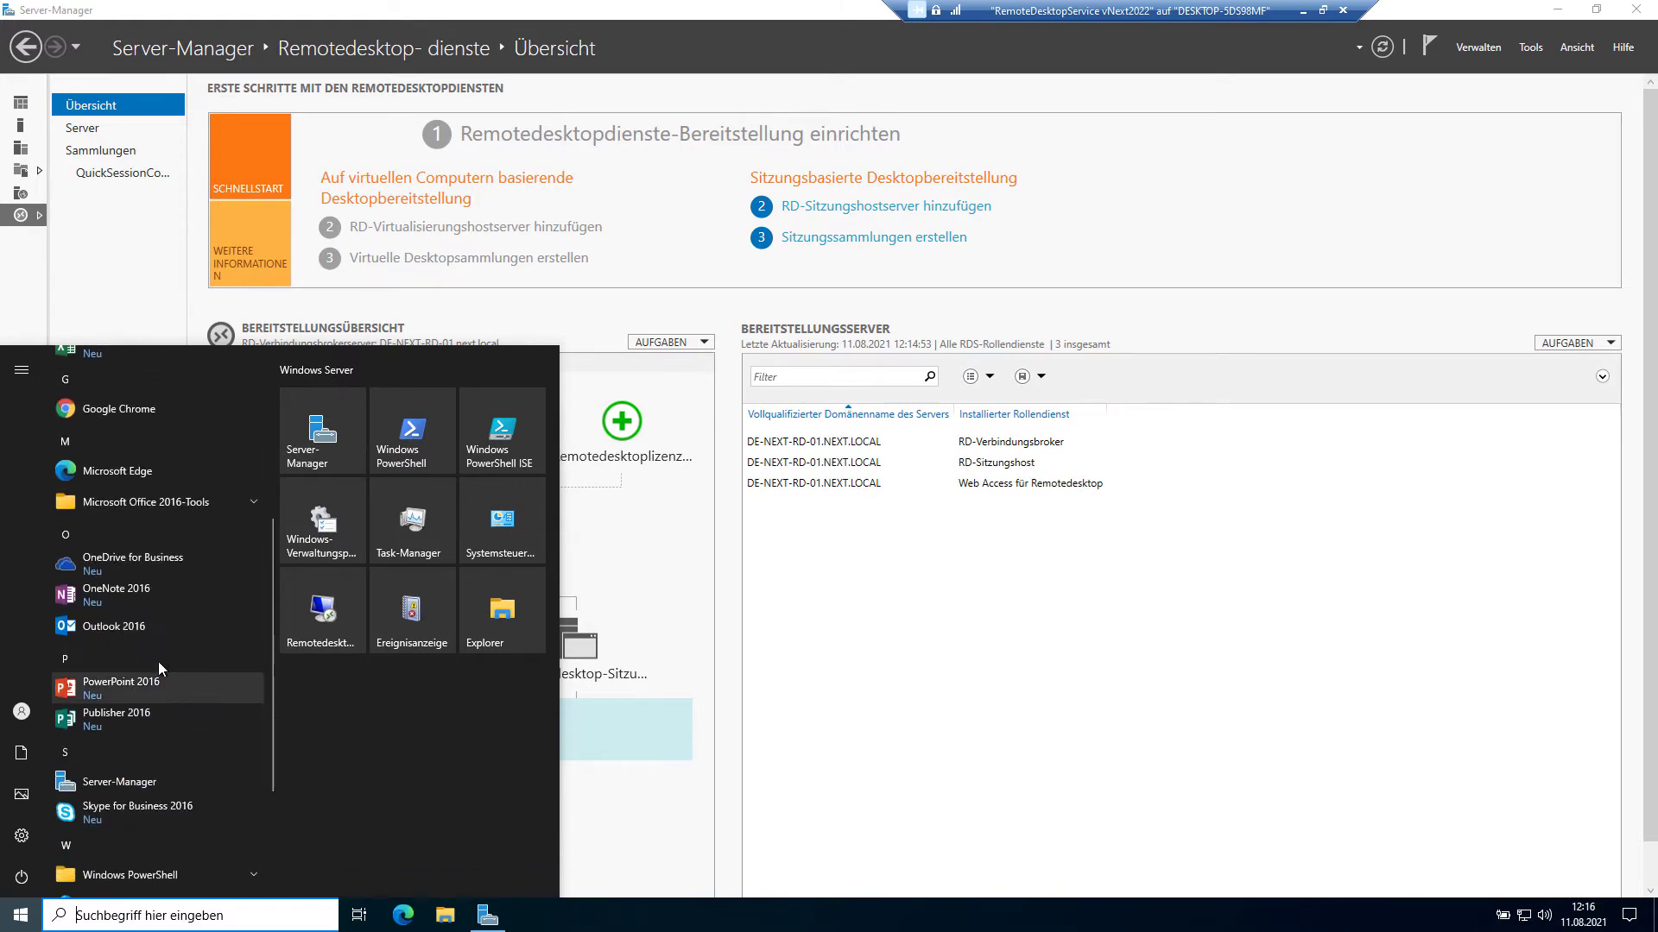
pyautogui.click(132, 623)
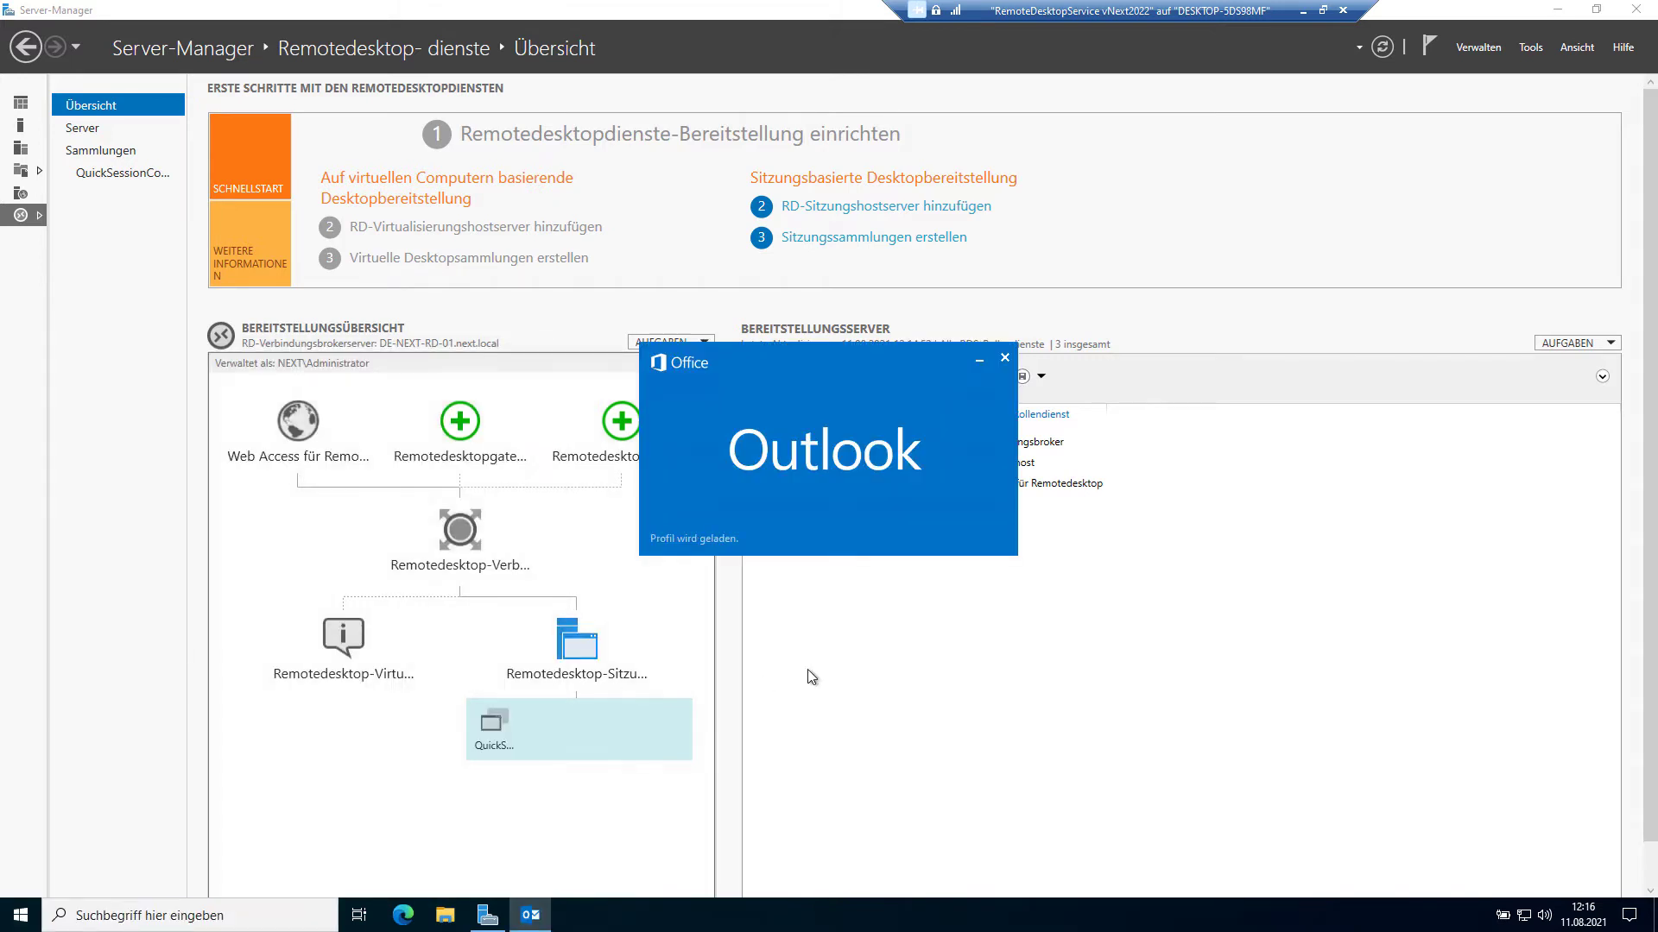
pyautogui.click(1051, 637)
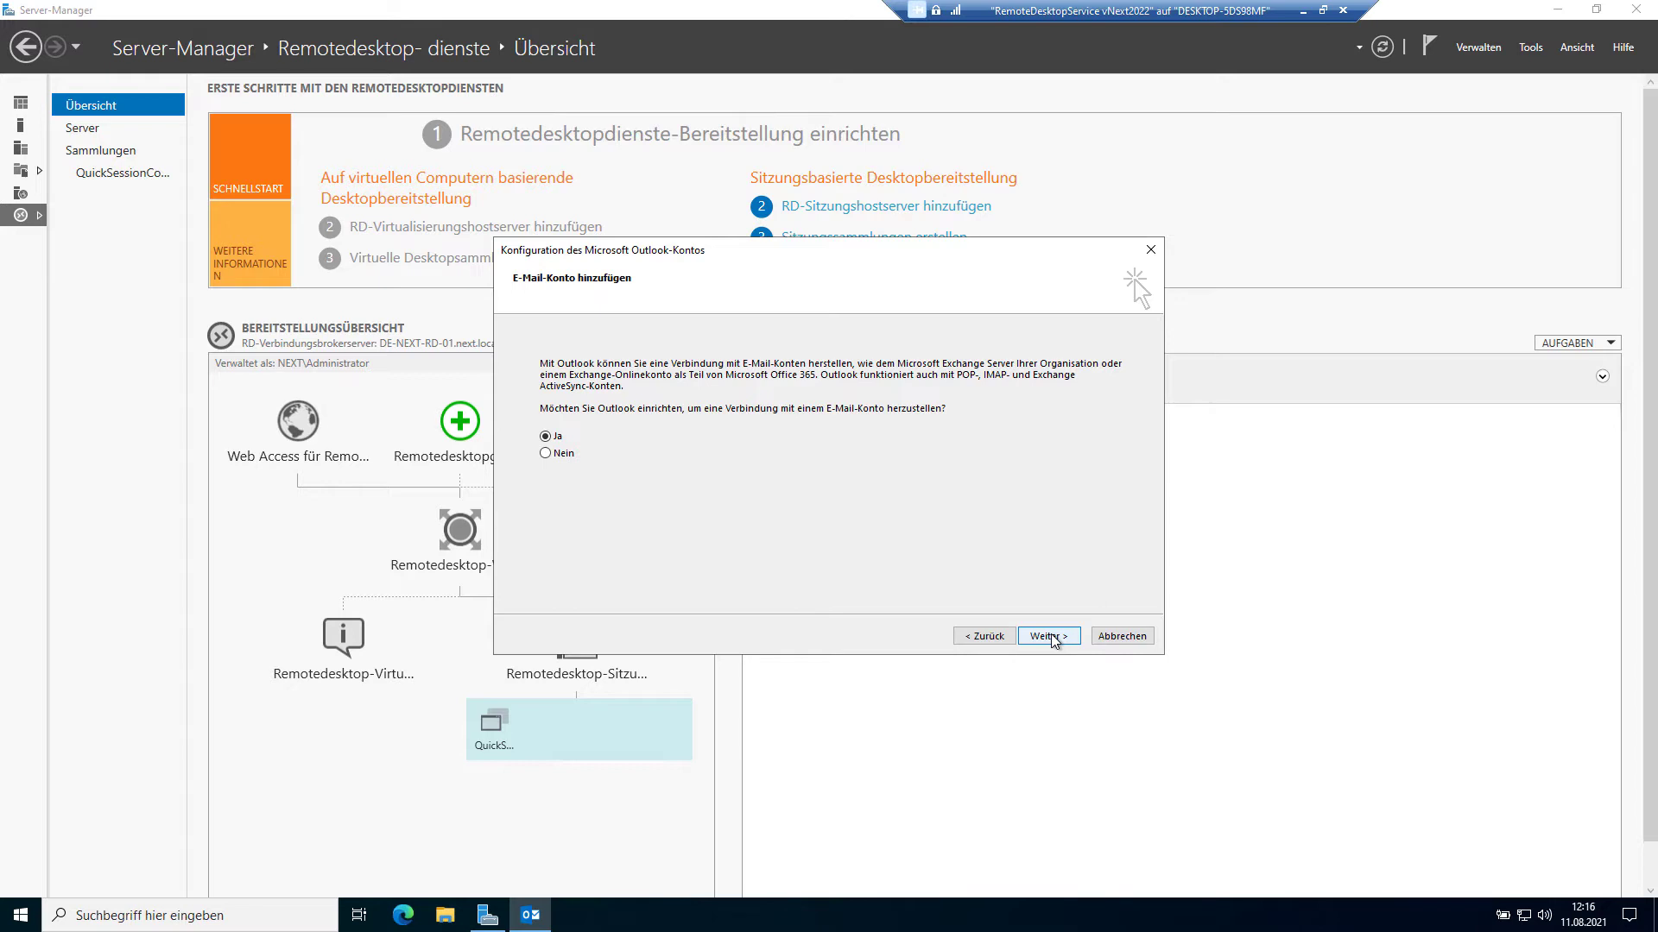
pyautogui.click(1052, 637)
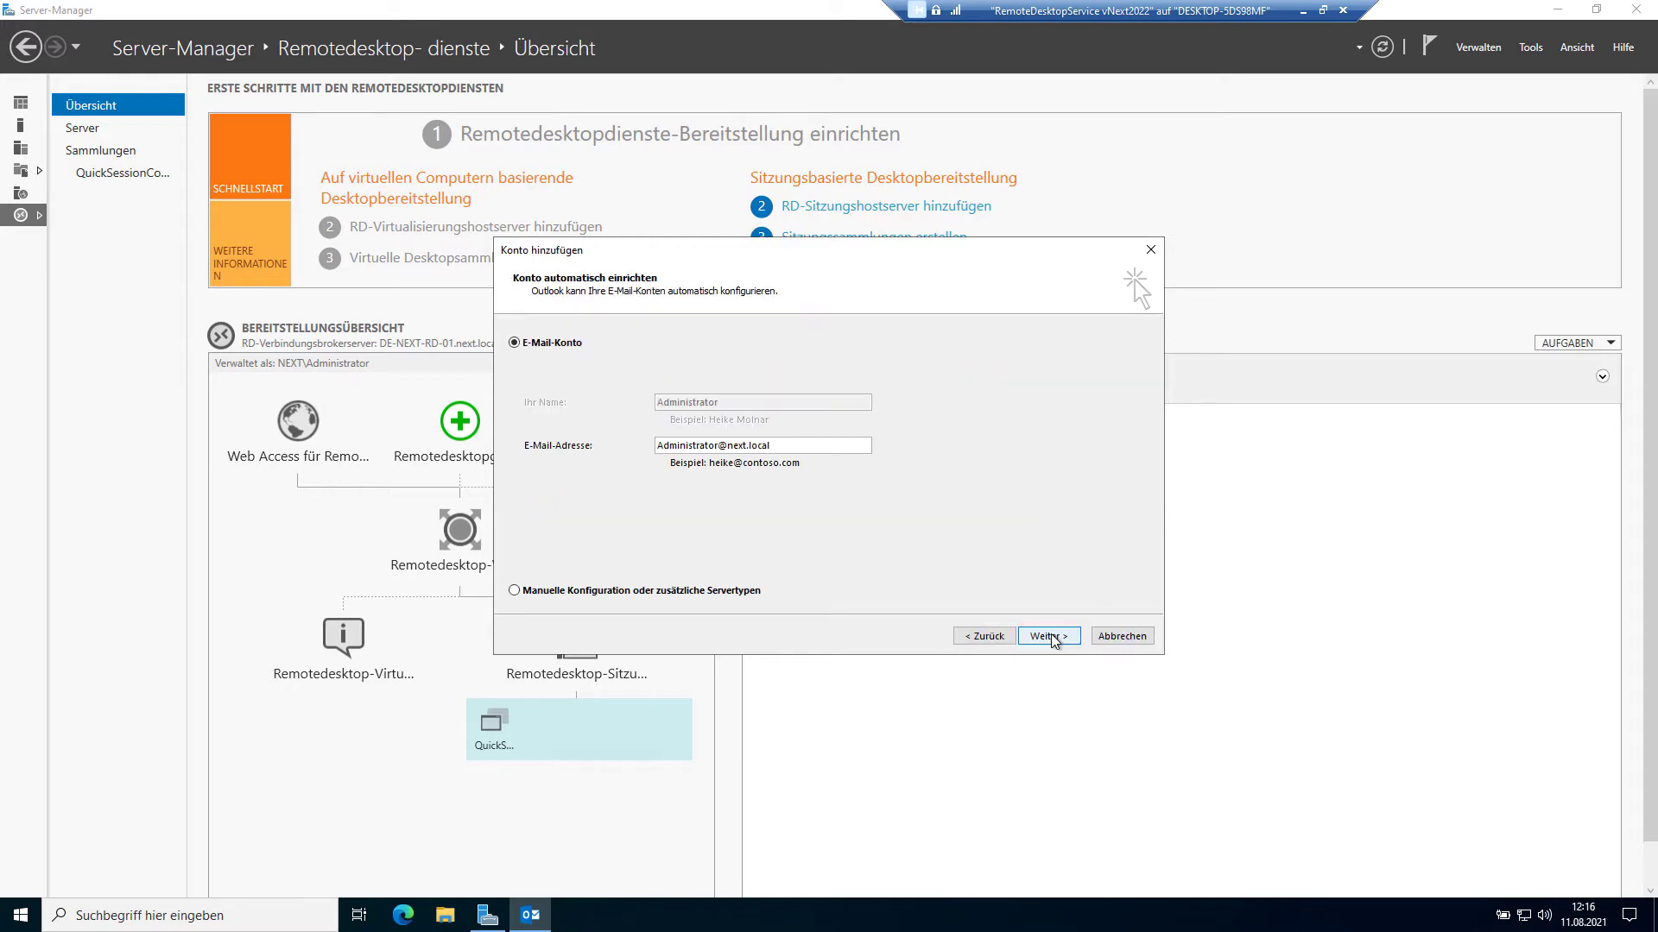
pyautogui.click(1052, 637)
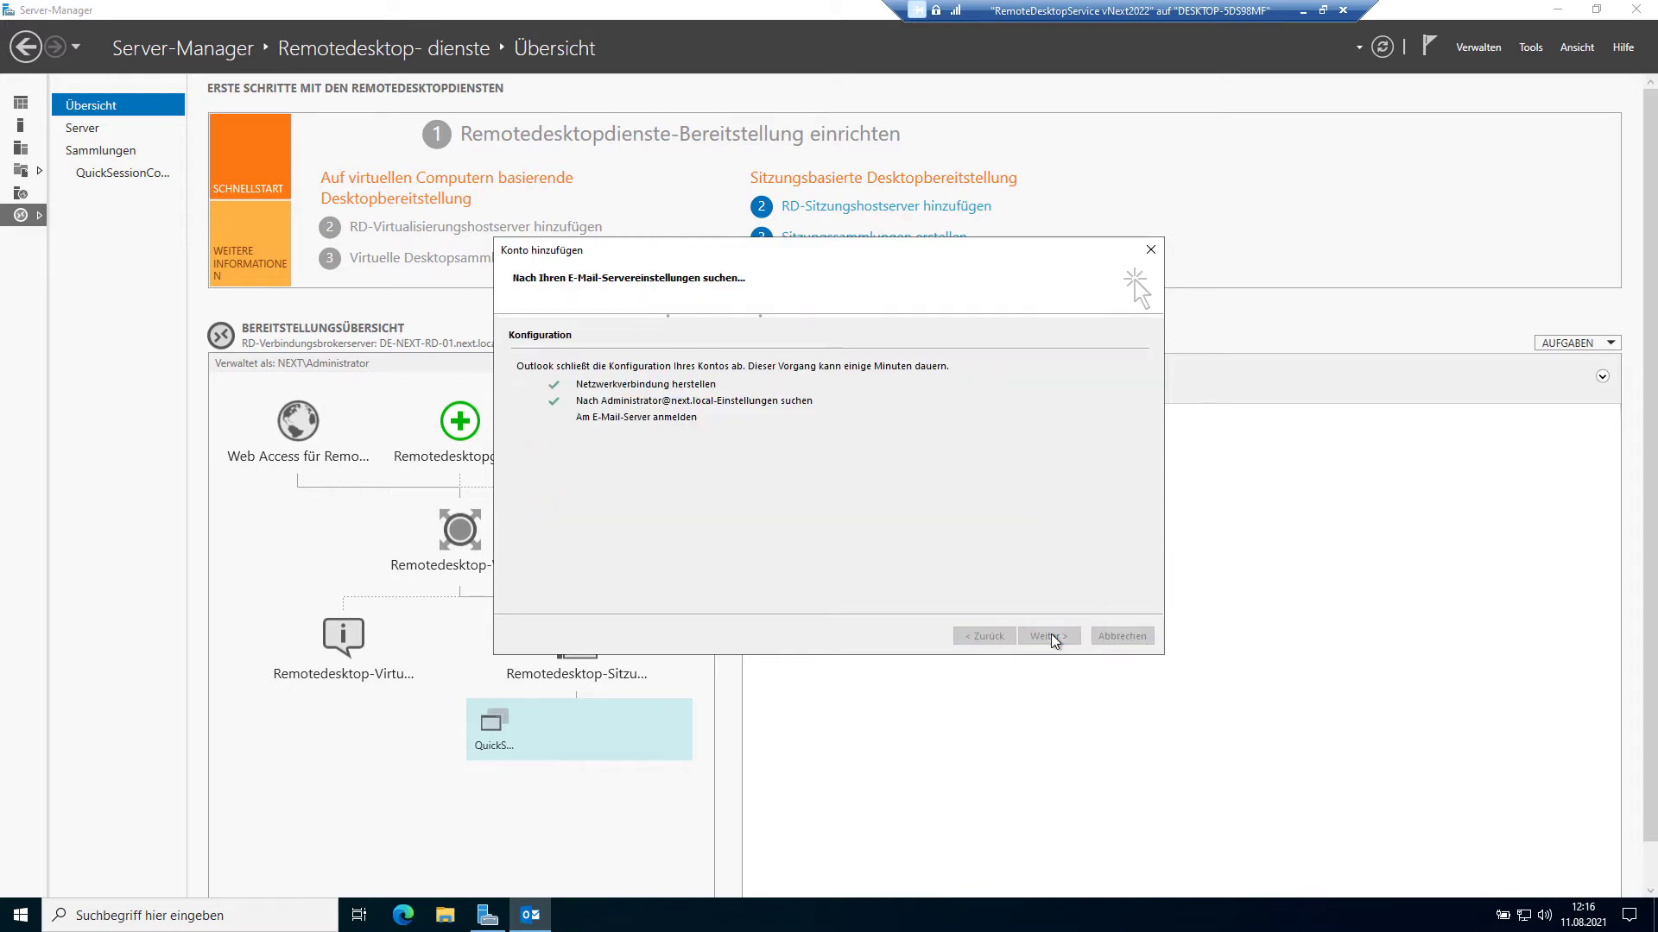
pyautogui.click(1054, 637)
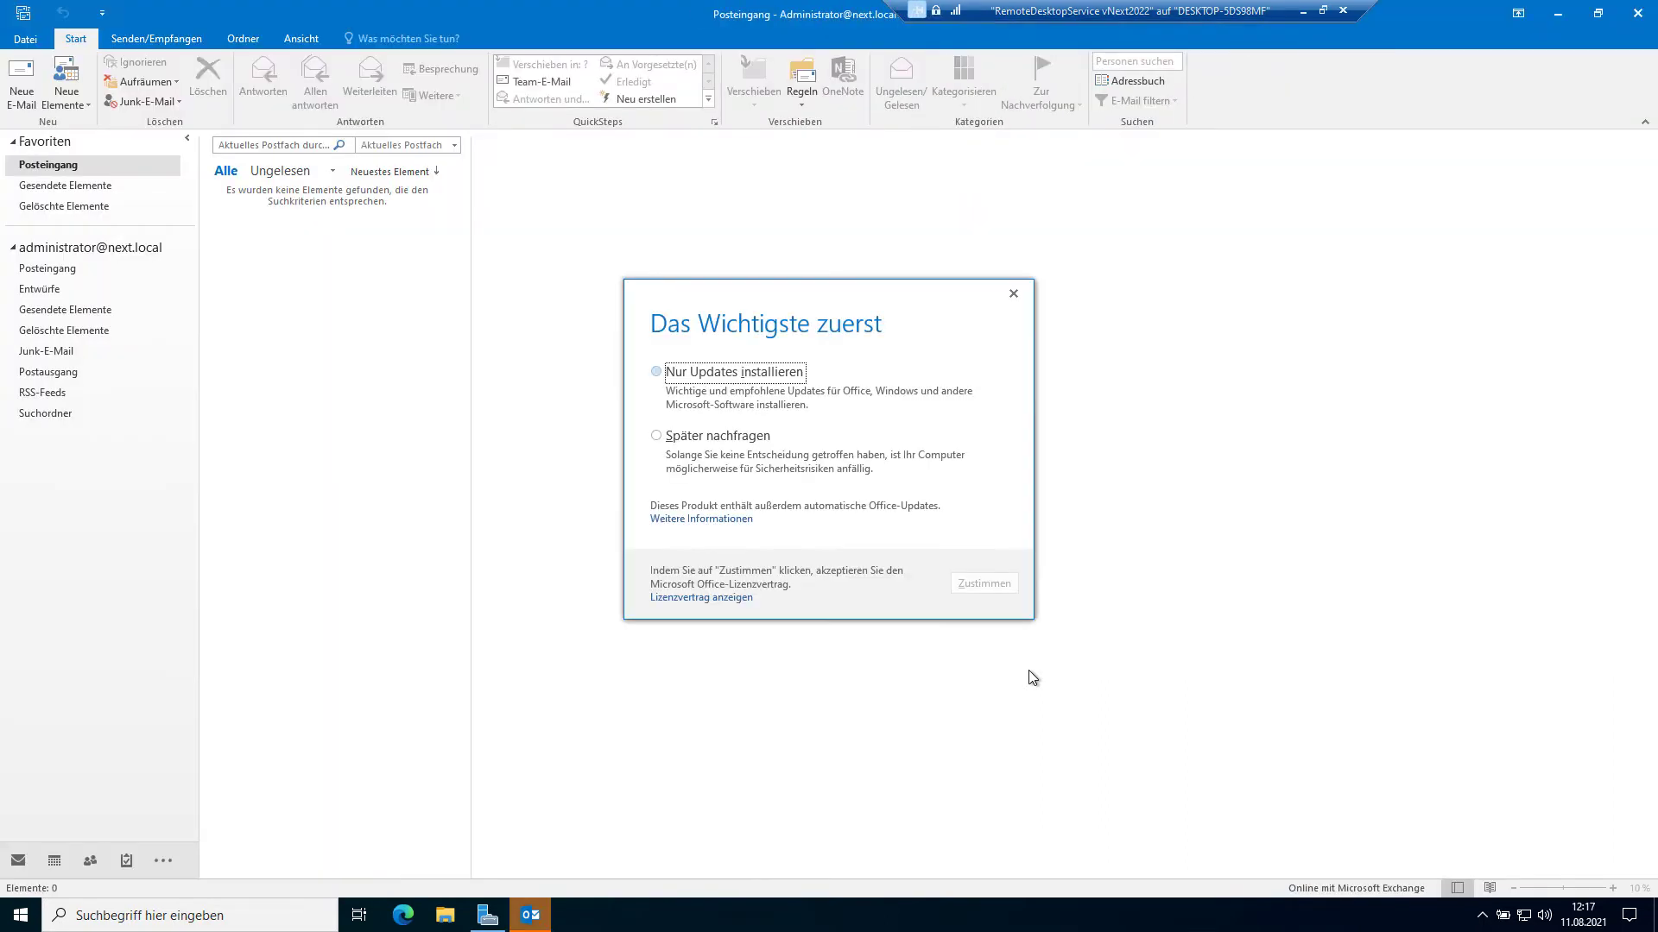
# Step: Accept the Office first-run prompt with Nur Updates installieren, then minimize the remote session
pyautogui.click(751, 373)
pyautogui.click(975, 584)
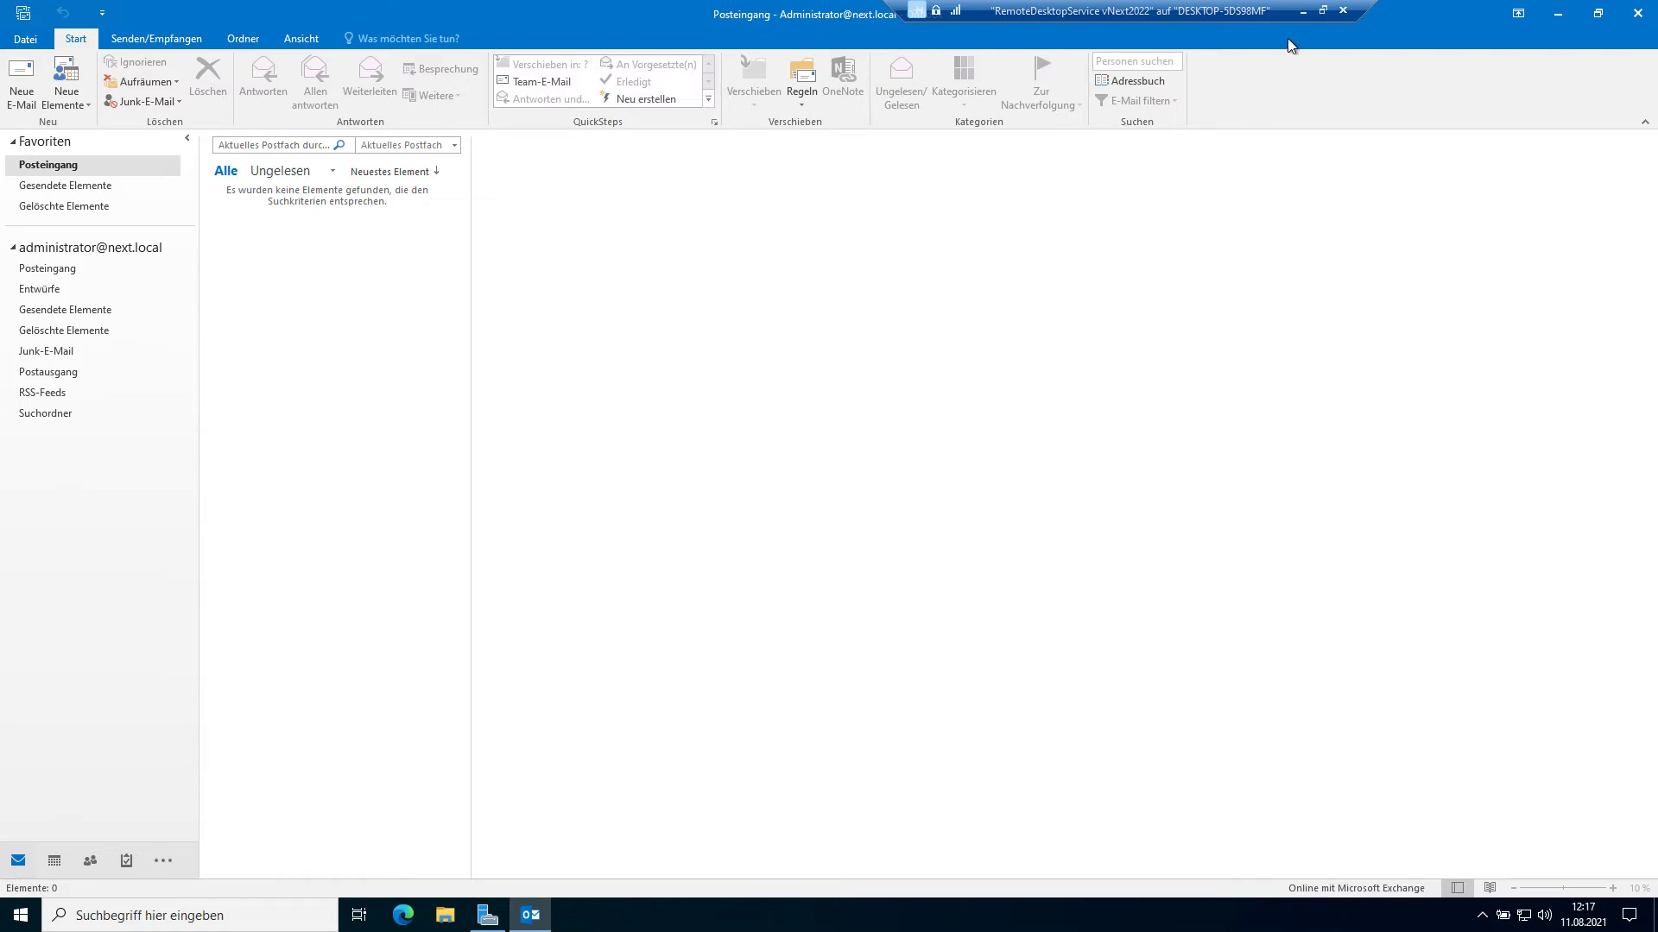
pyautogui.click(1301, 12)
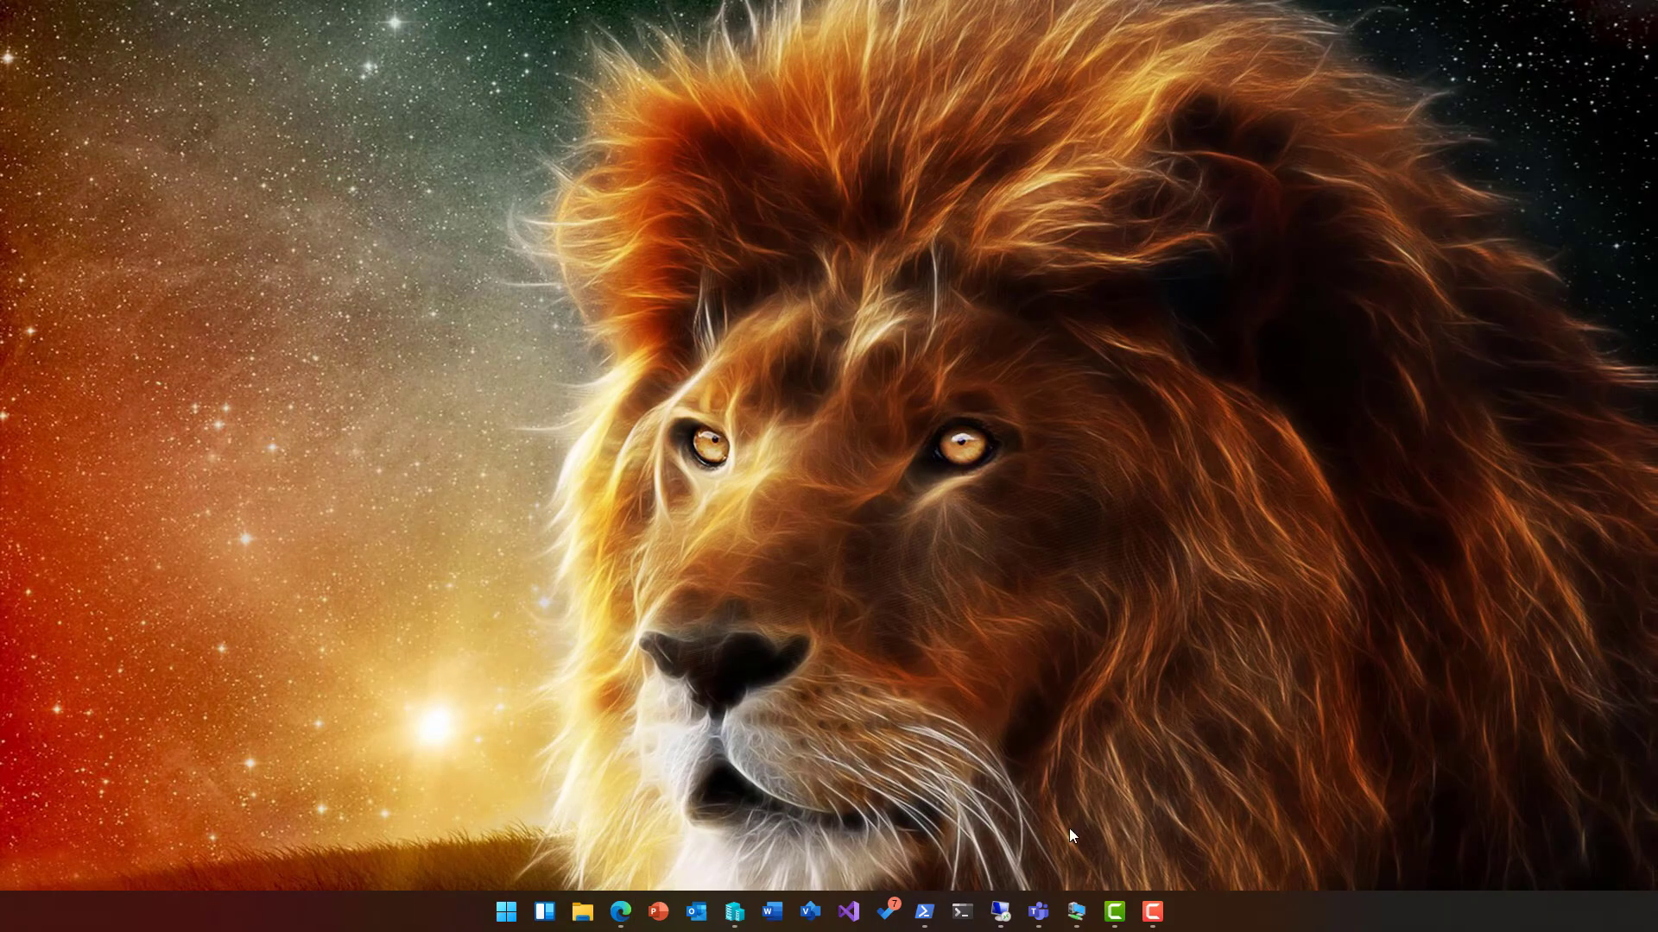
# Step: Bring Hyper-V-Manager forward, check a VM's network and memory details, then clear the selection
pyautogui.click(732, 914)
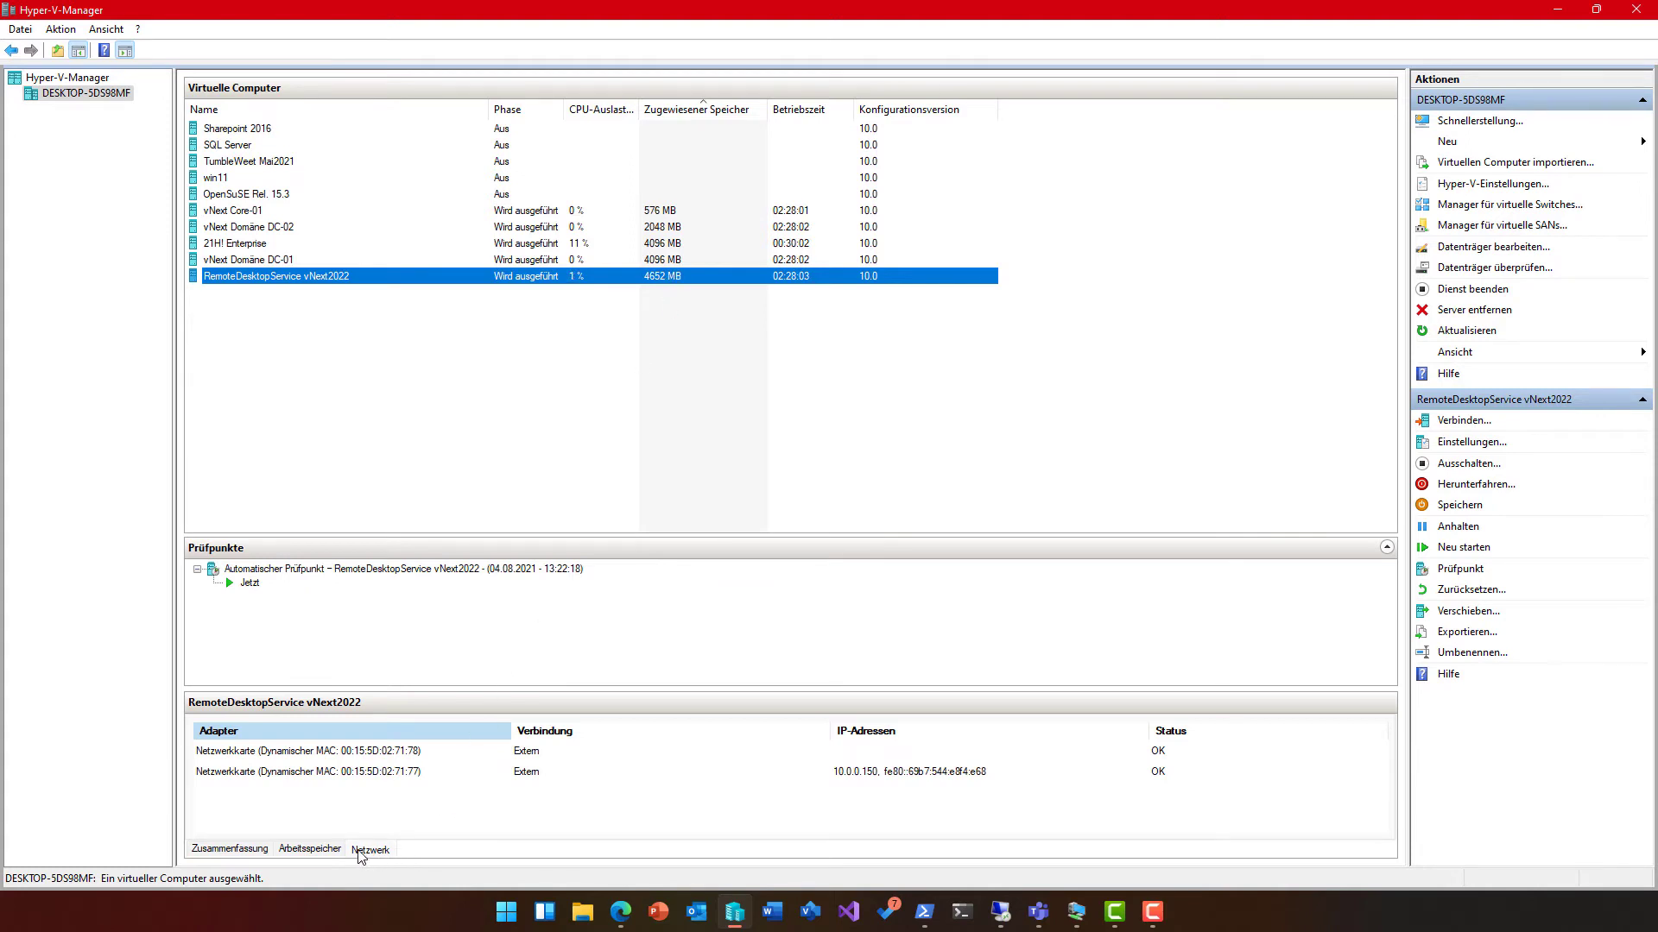
pyautogui.click(308, 851)
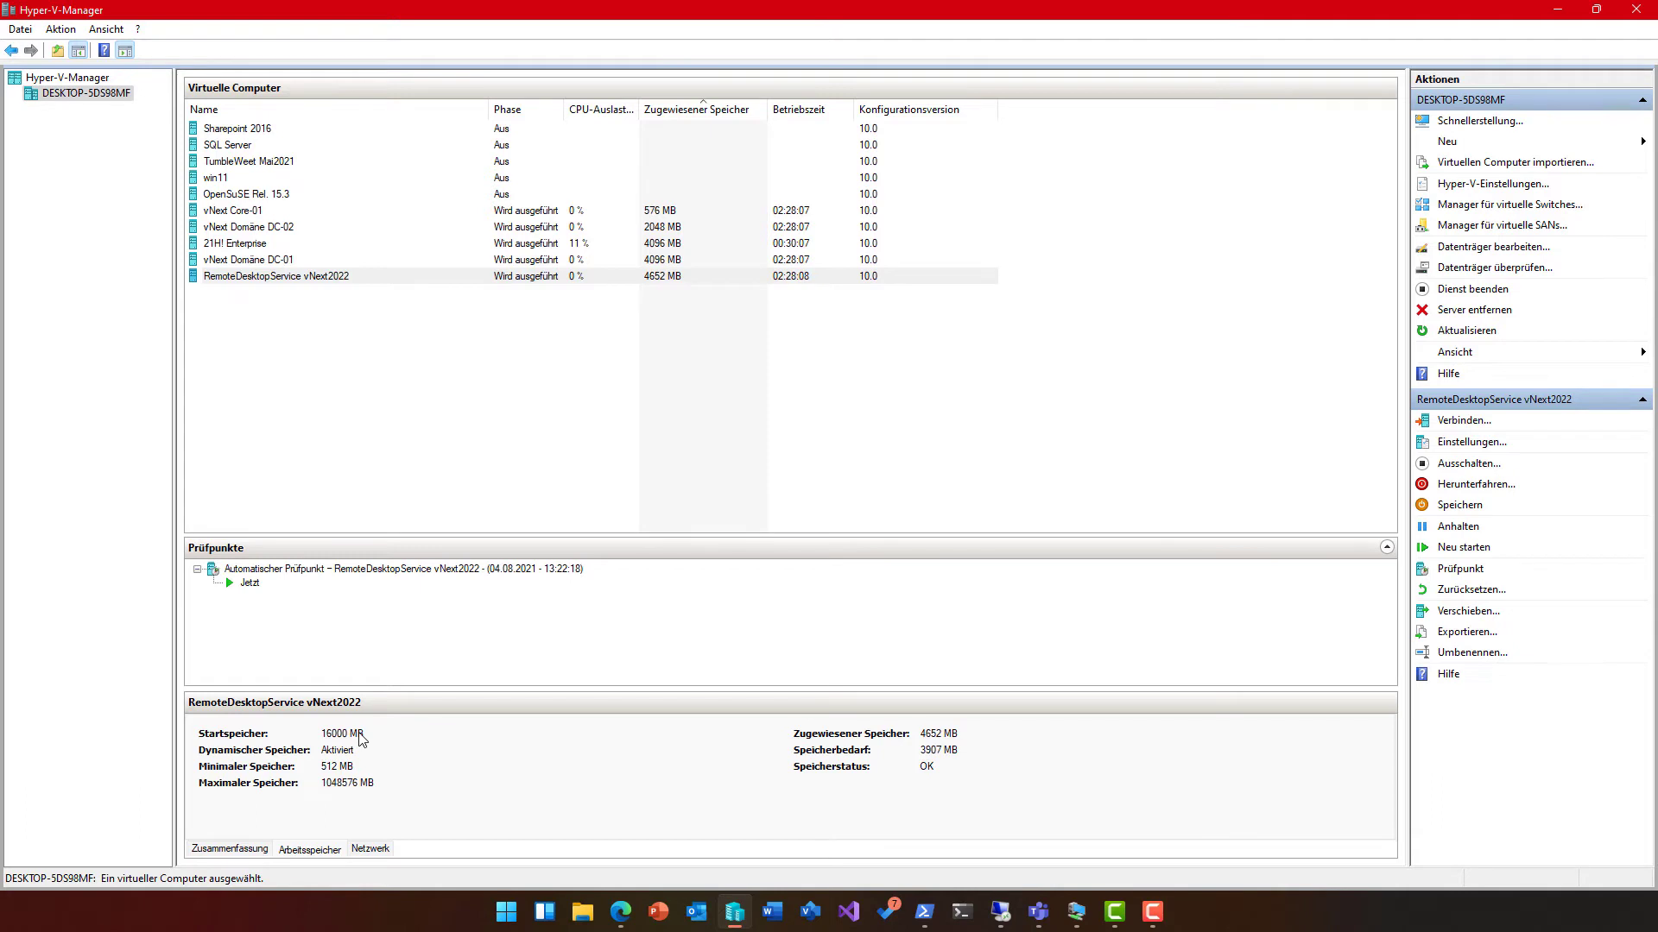
pyautogui.click(521, 262)
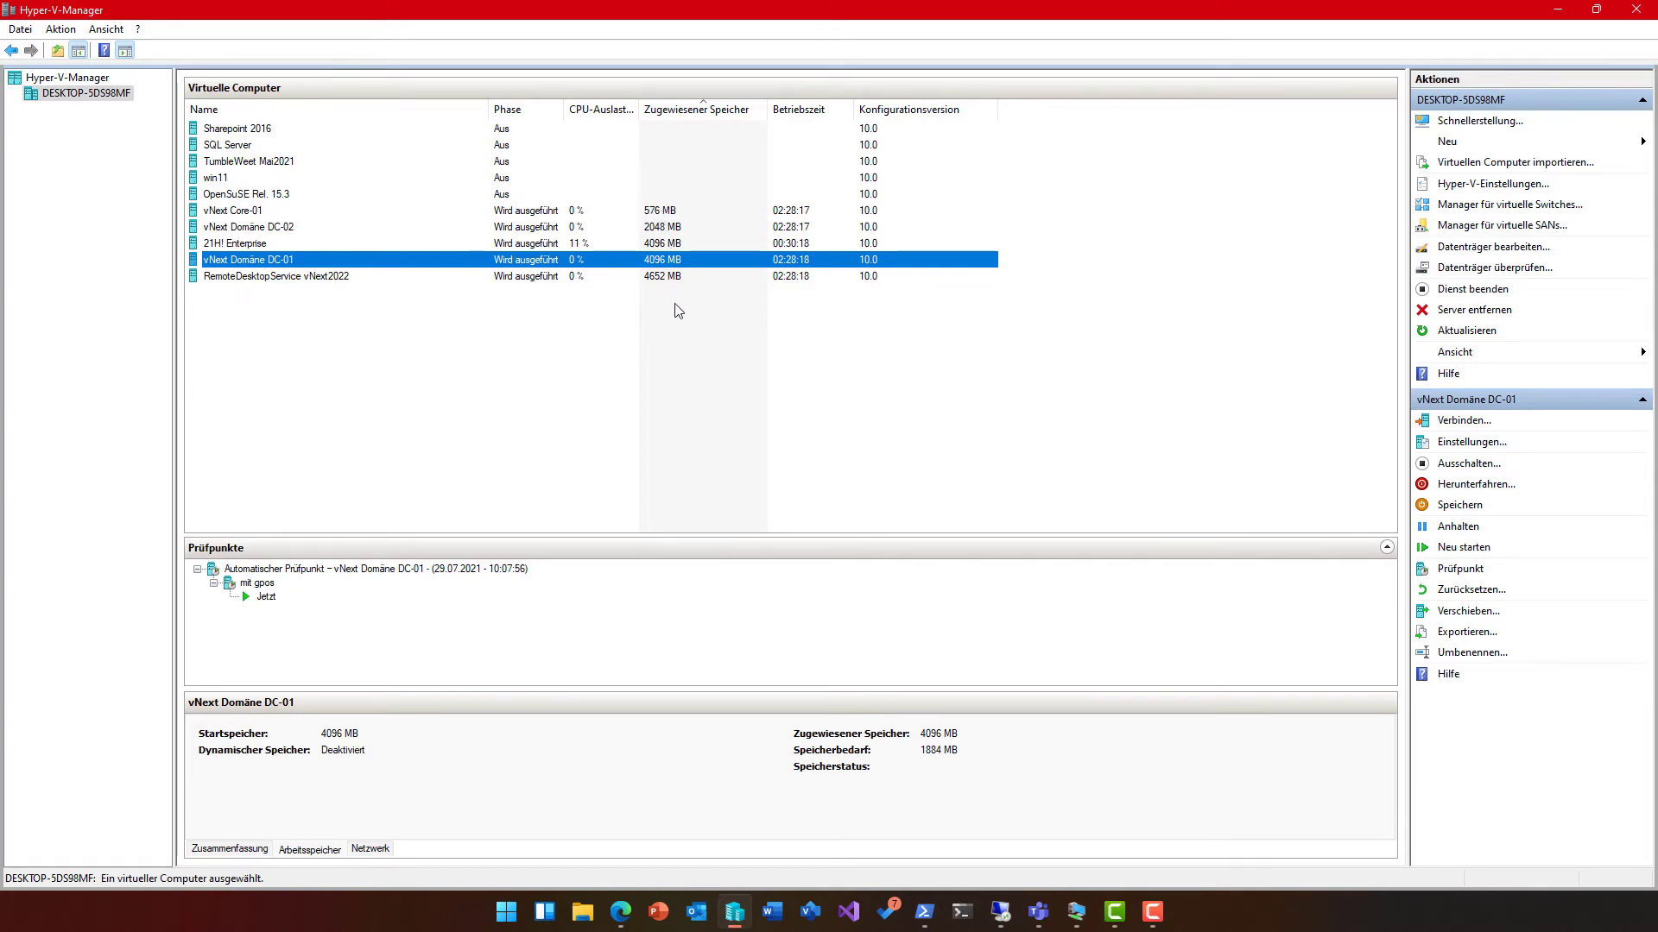
pyautogui.click(685, 329)
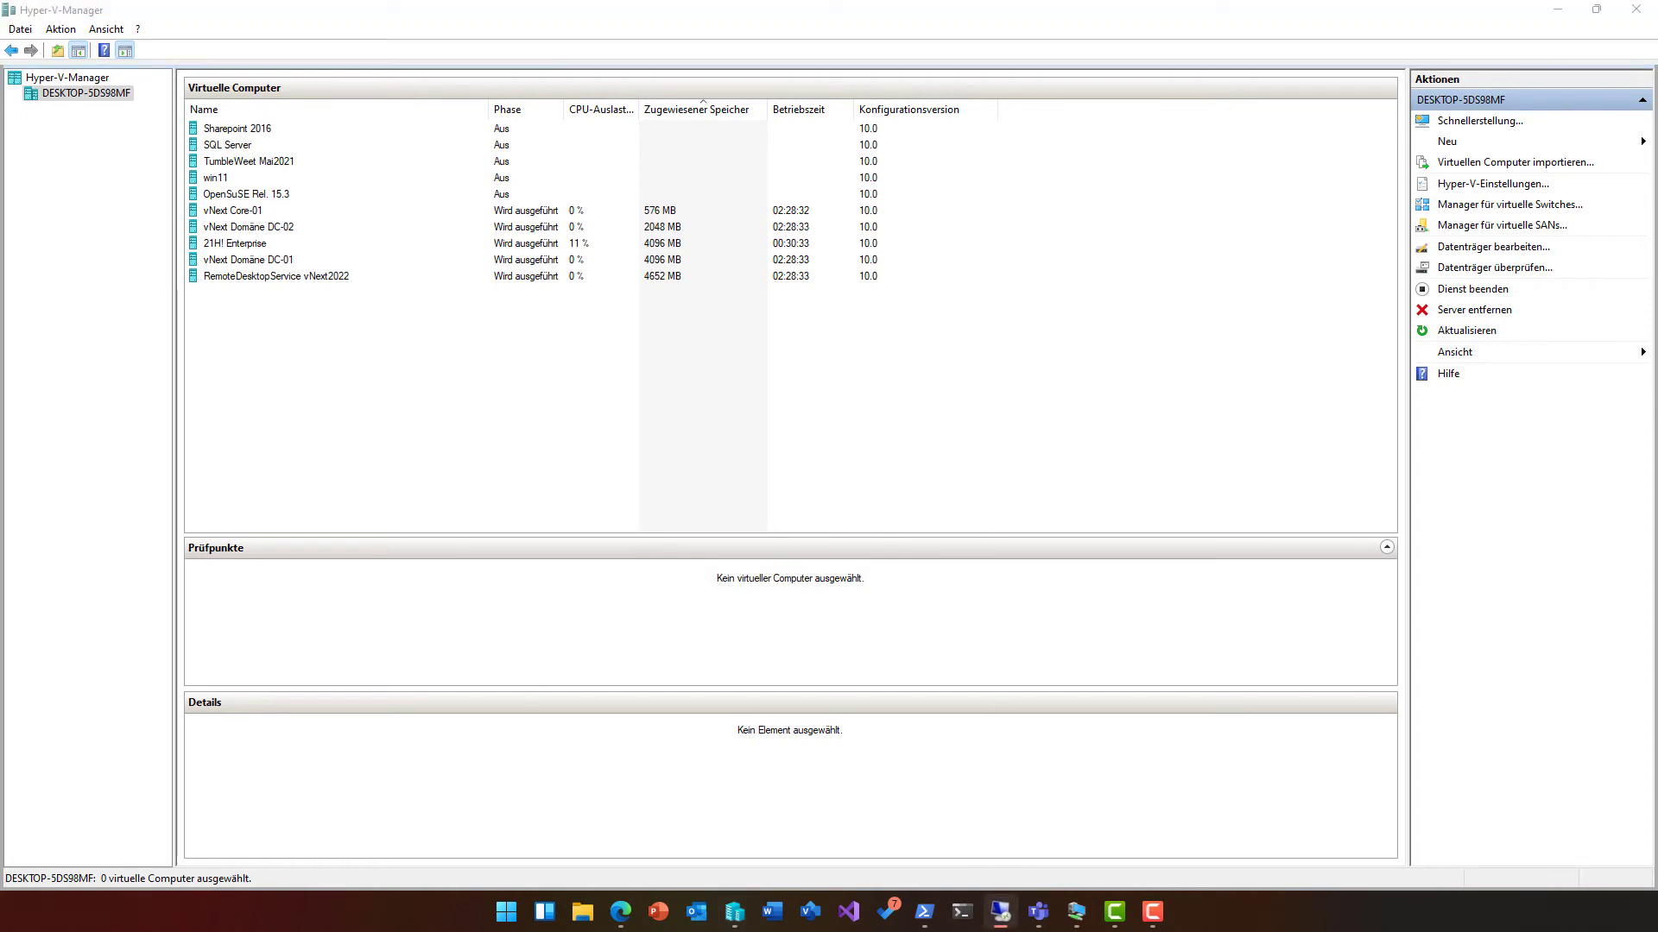
# Step: Move and enlarge the TOSHI remote desktop window, then close the Exchange server VM connection
pyautogui.moveTo(806, 45); pyautogui.dragTo(822, 128)
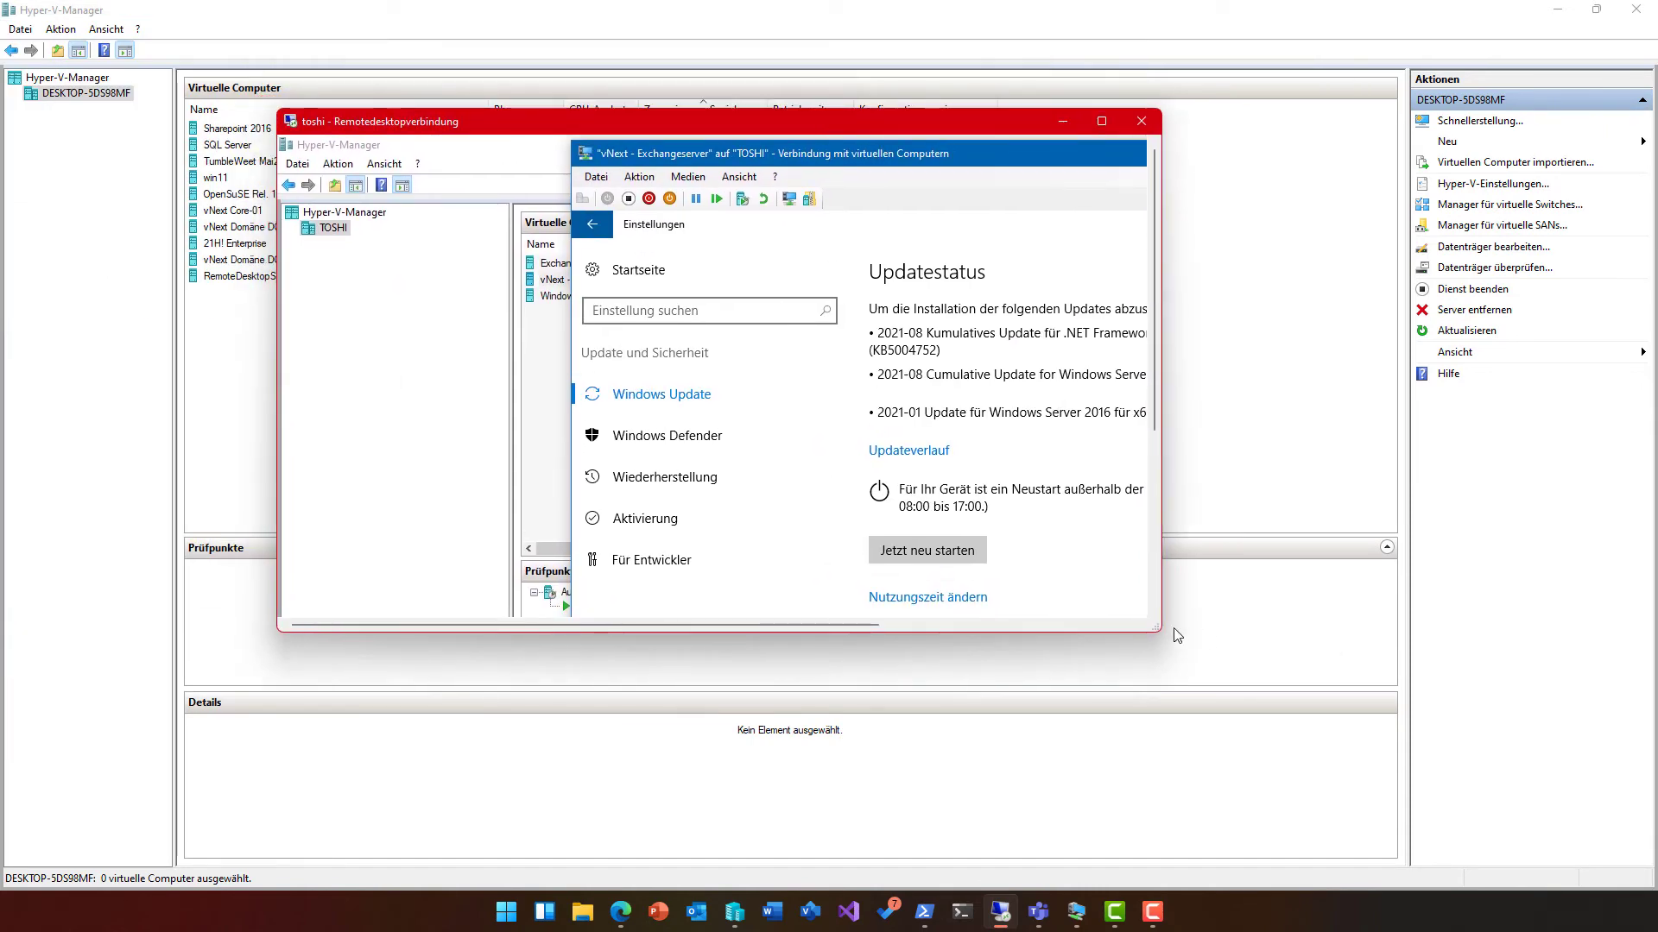
pyautogui.moveTo(1158, 630); pyautogui.dragTo(1482, 816)
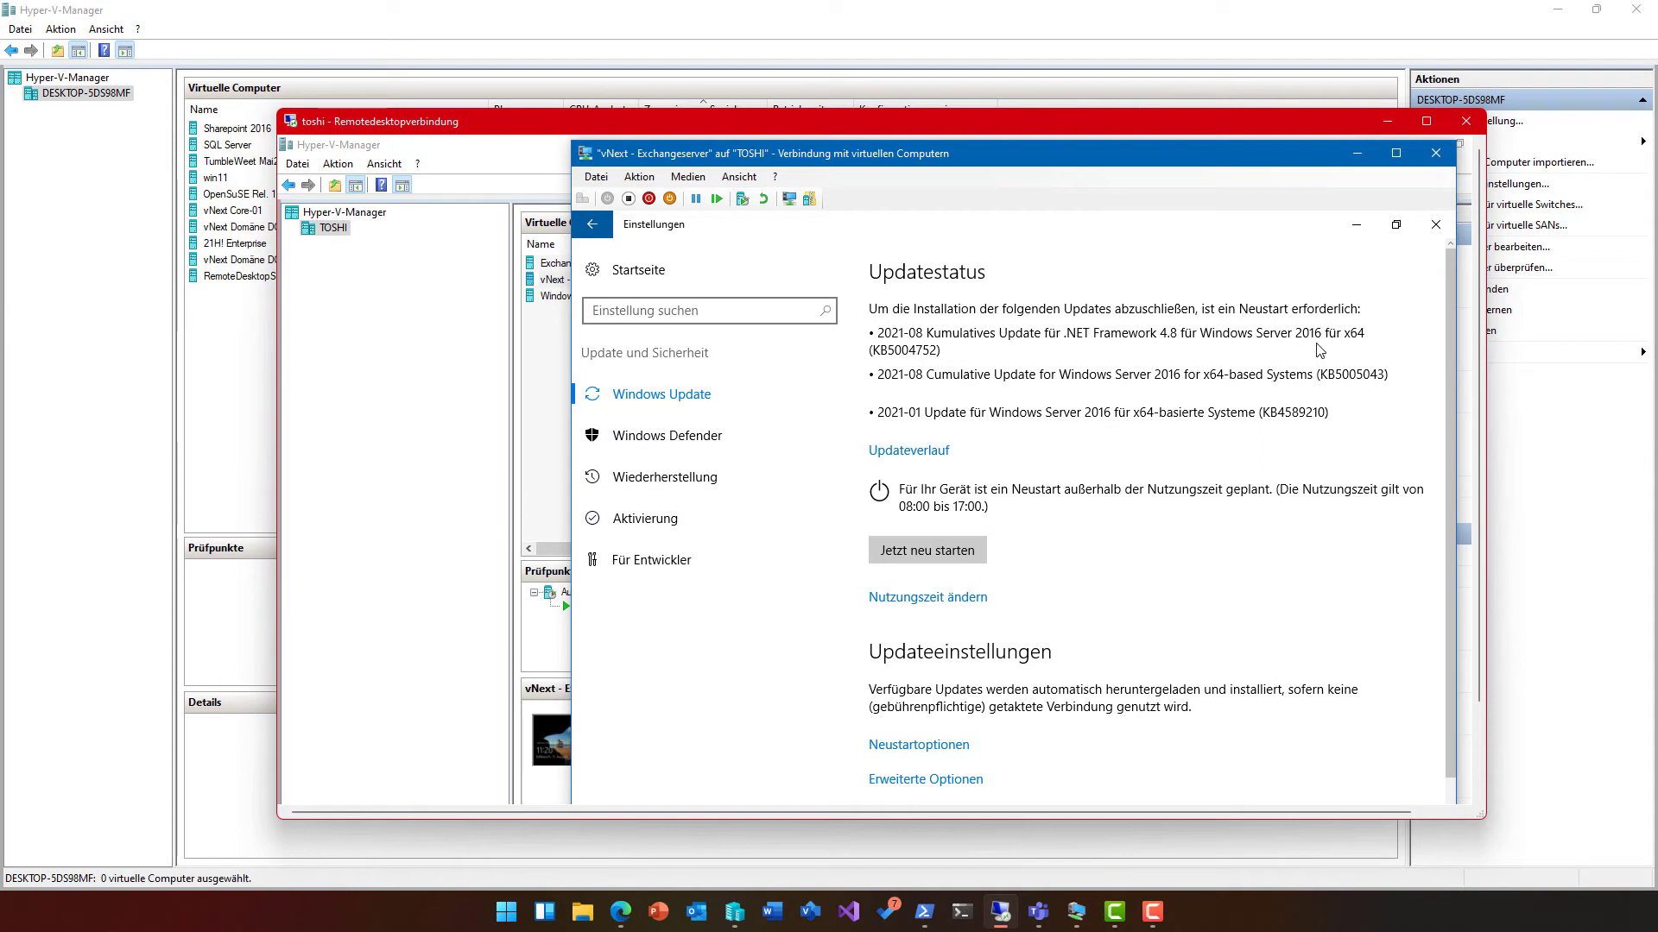
pyautogui.click(1433, 157)
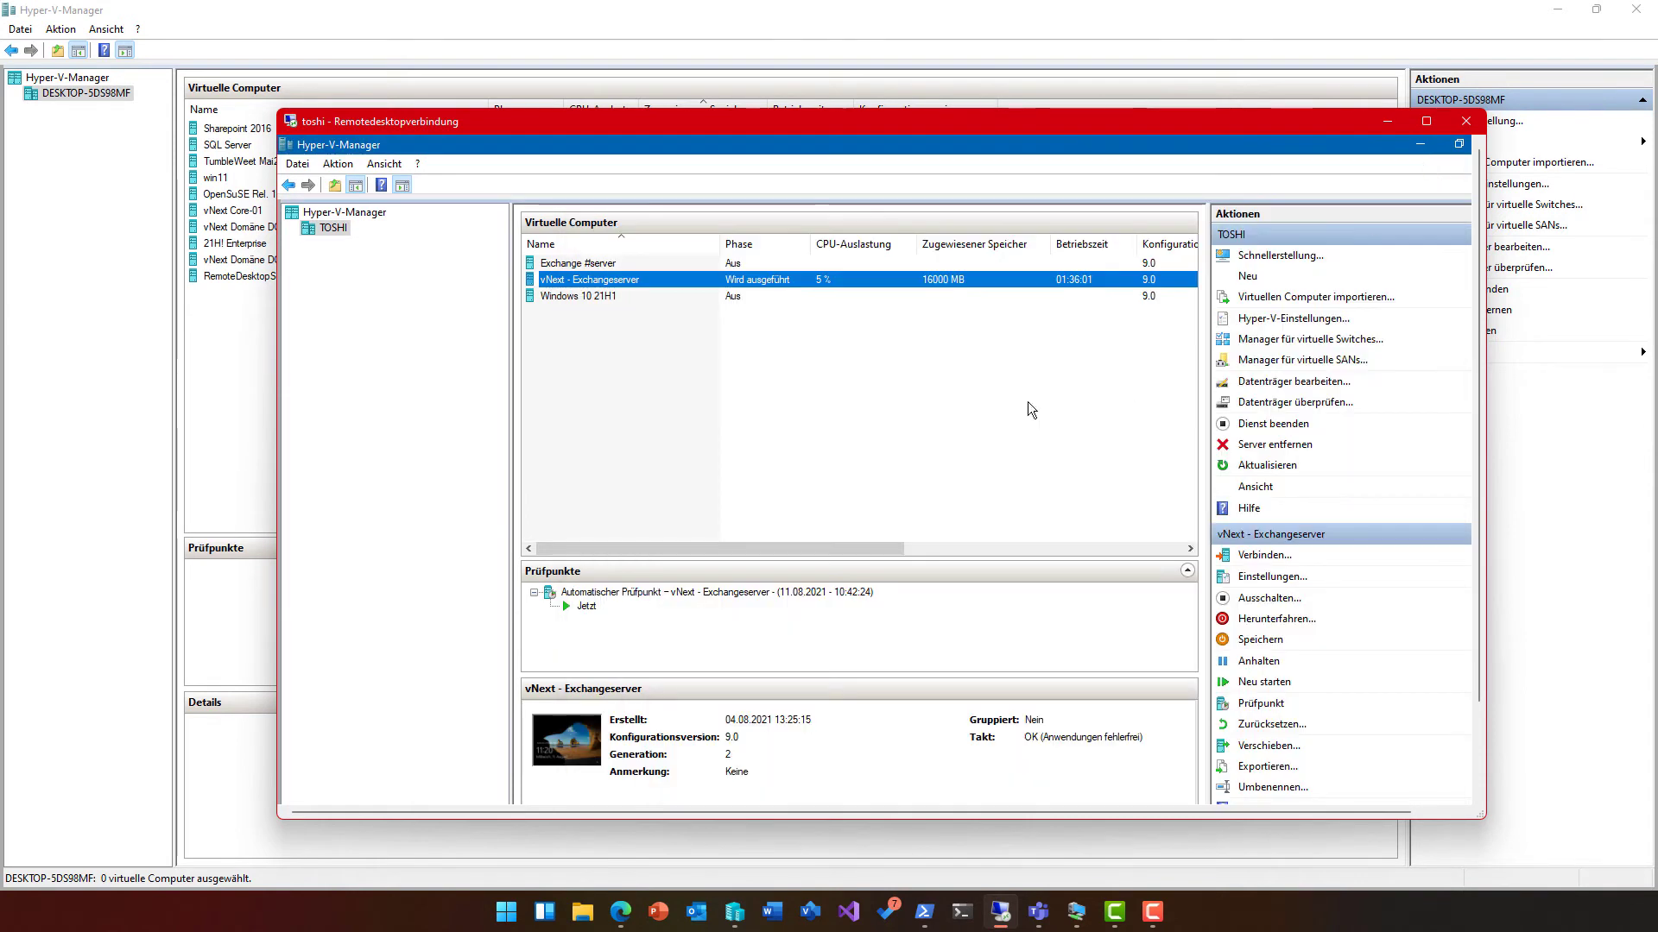
# Step: Restart the vNext - Exchangeserver VM with Neu starten, confirm it, and minimize the TOSHI window
pyautogui.rightClick(770, 282)
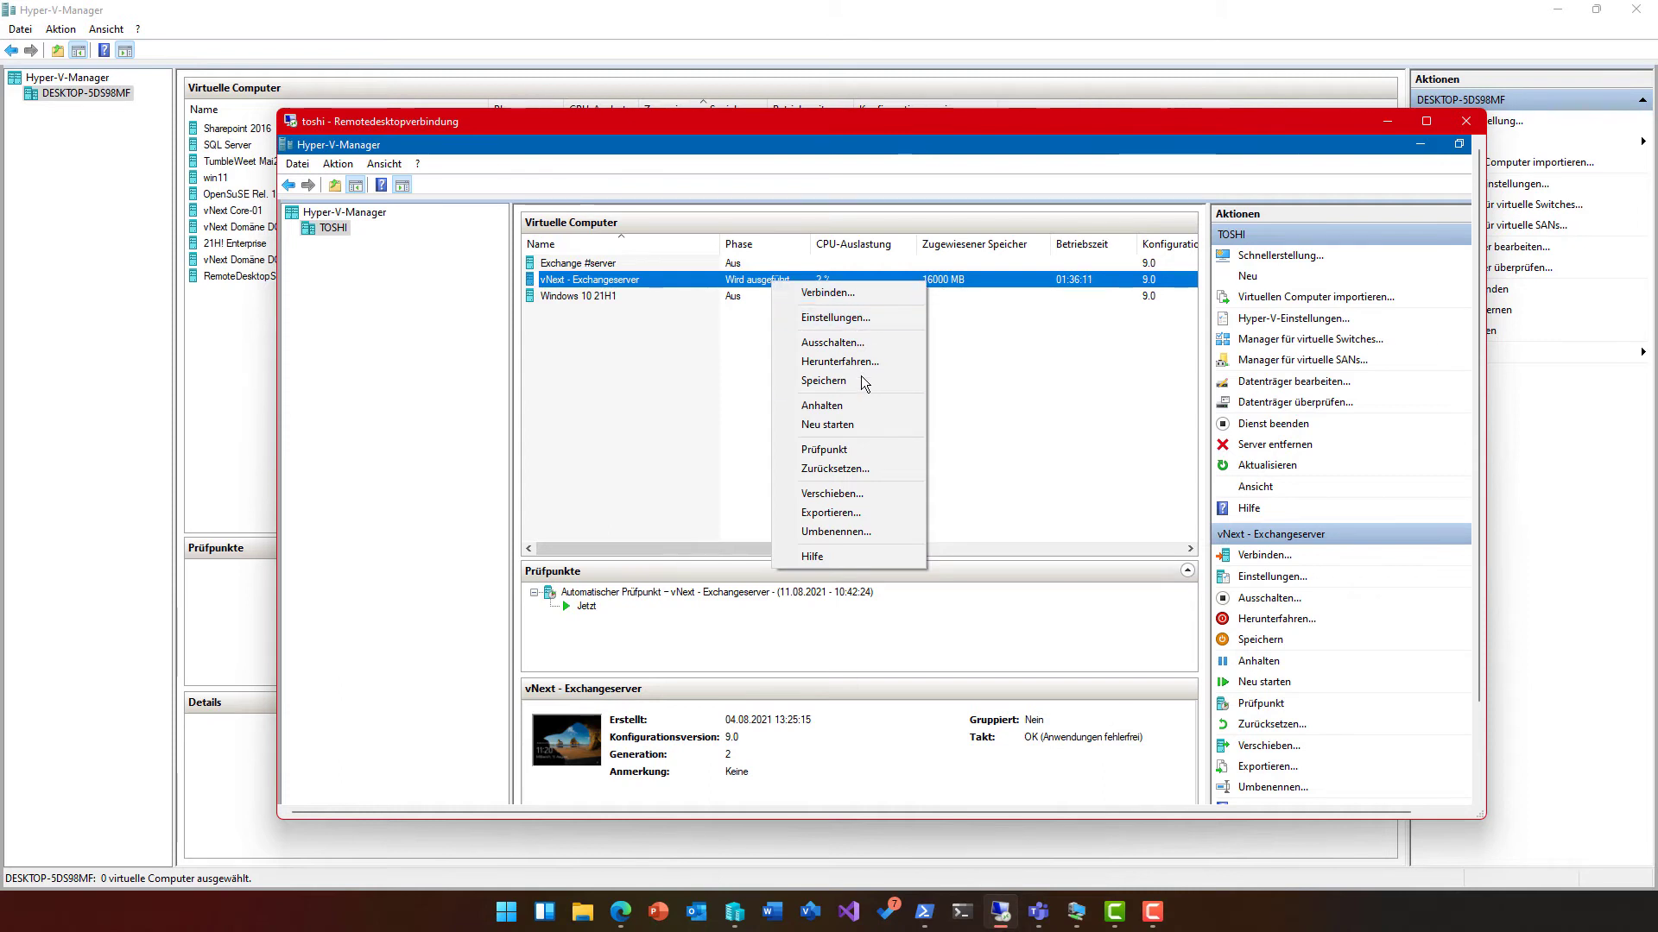
pyautogui.click(856, 423)
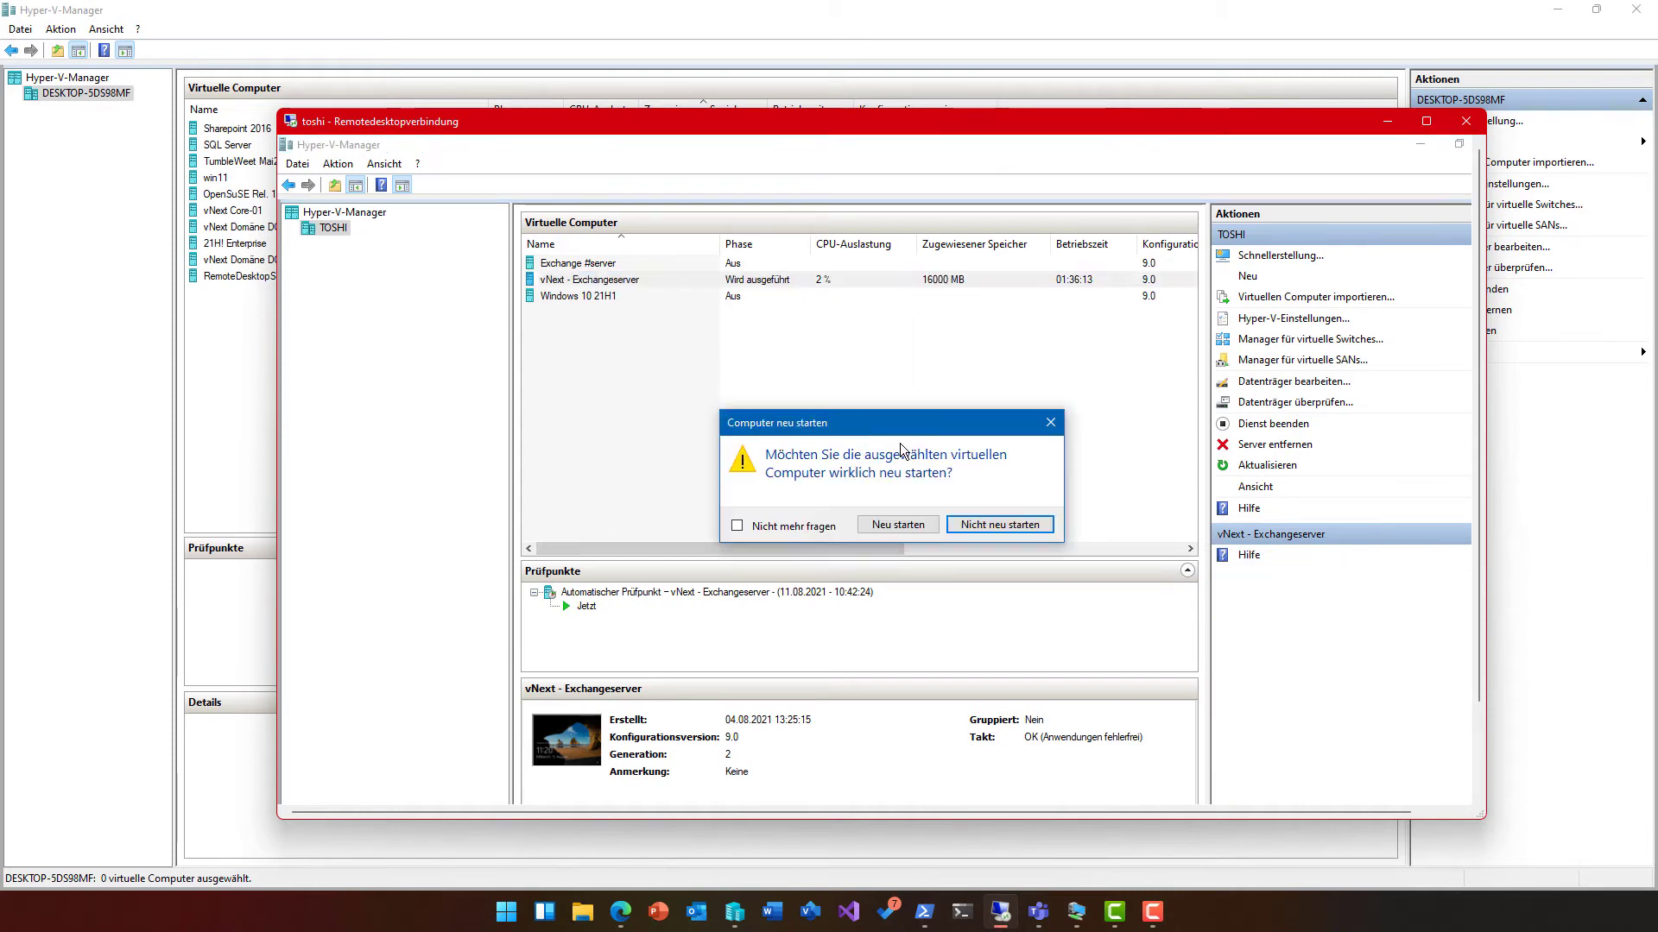
pyautogui.click(898, 524)
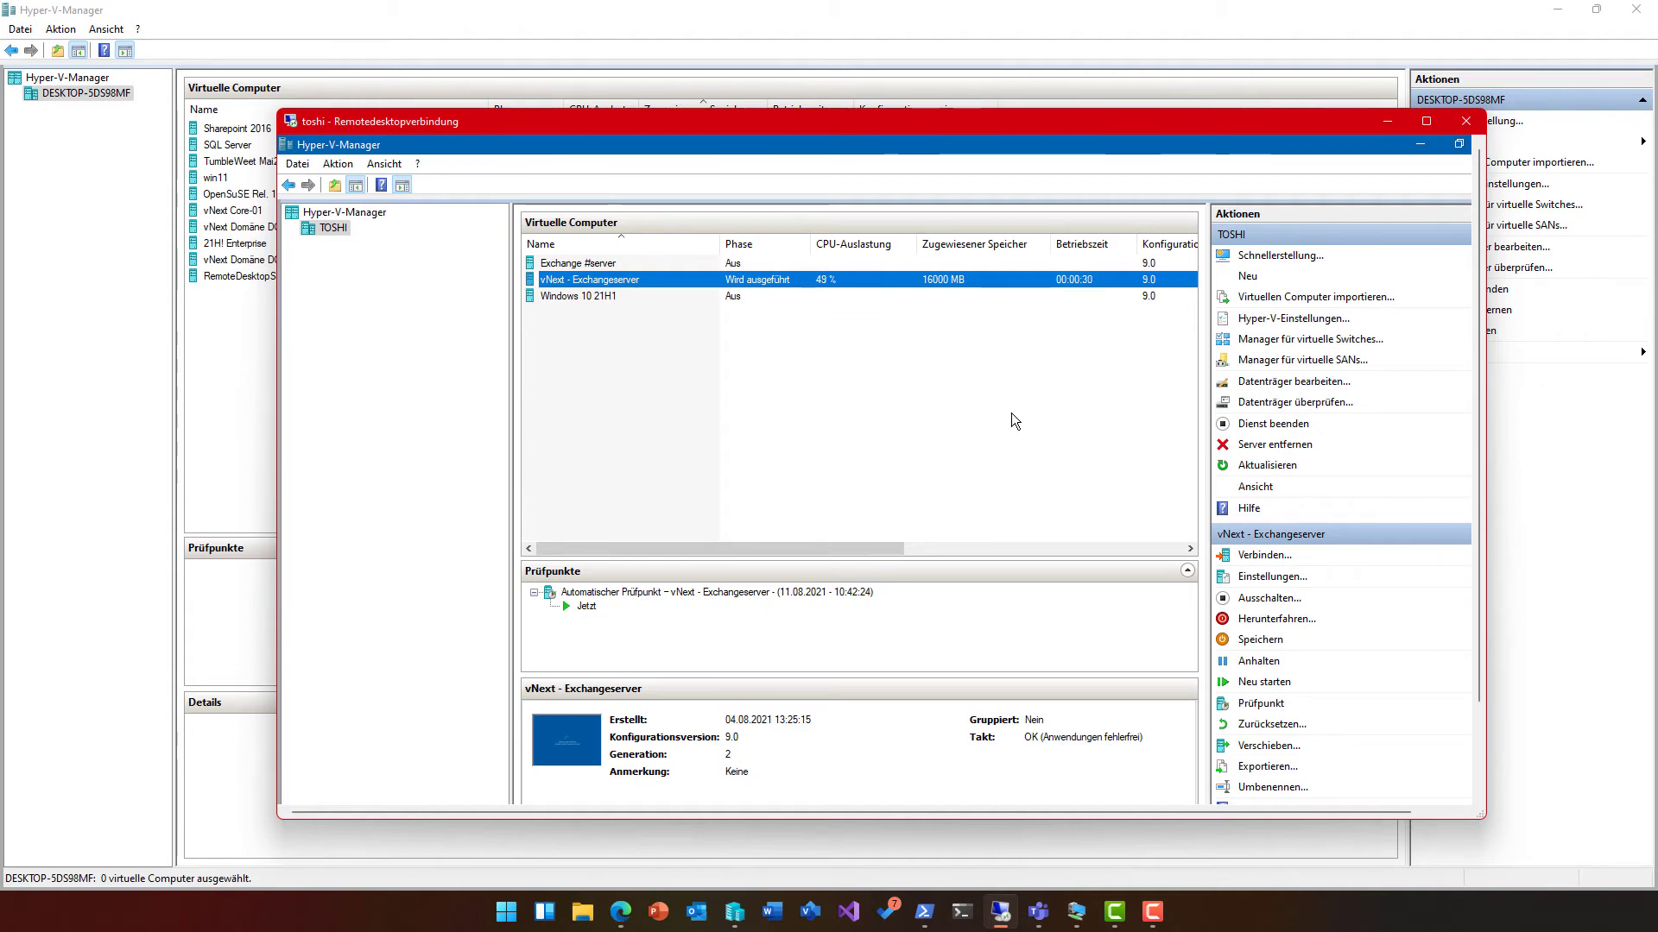
pyautogui.click(1386, 120)
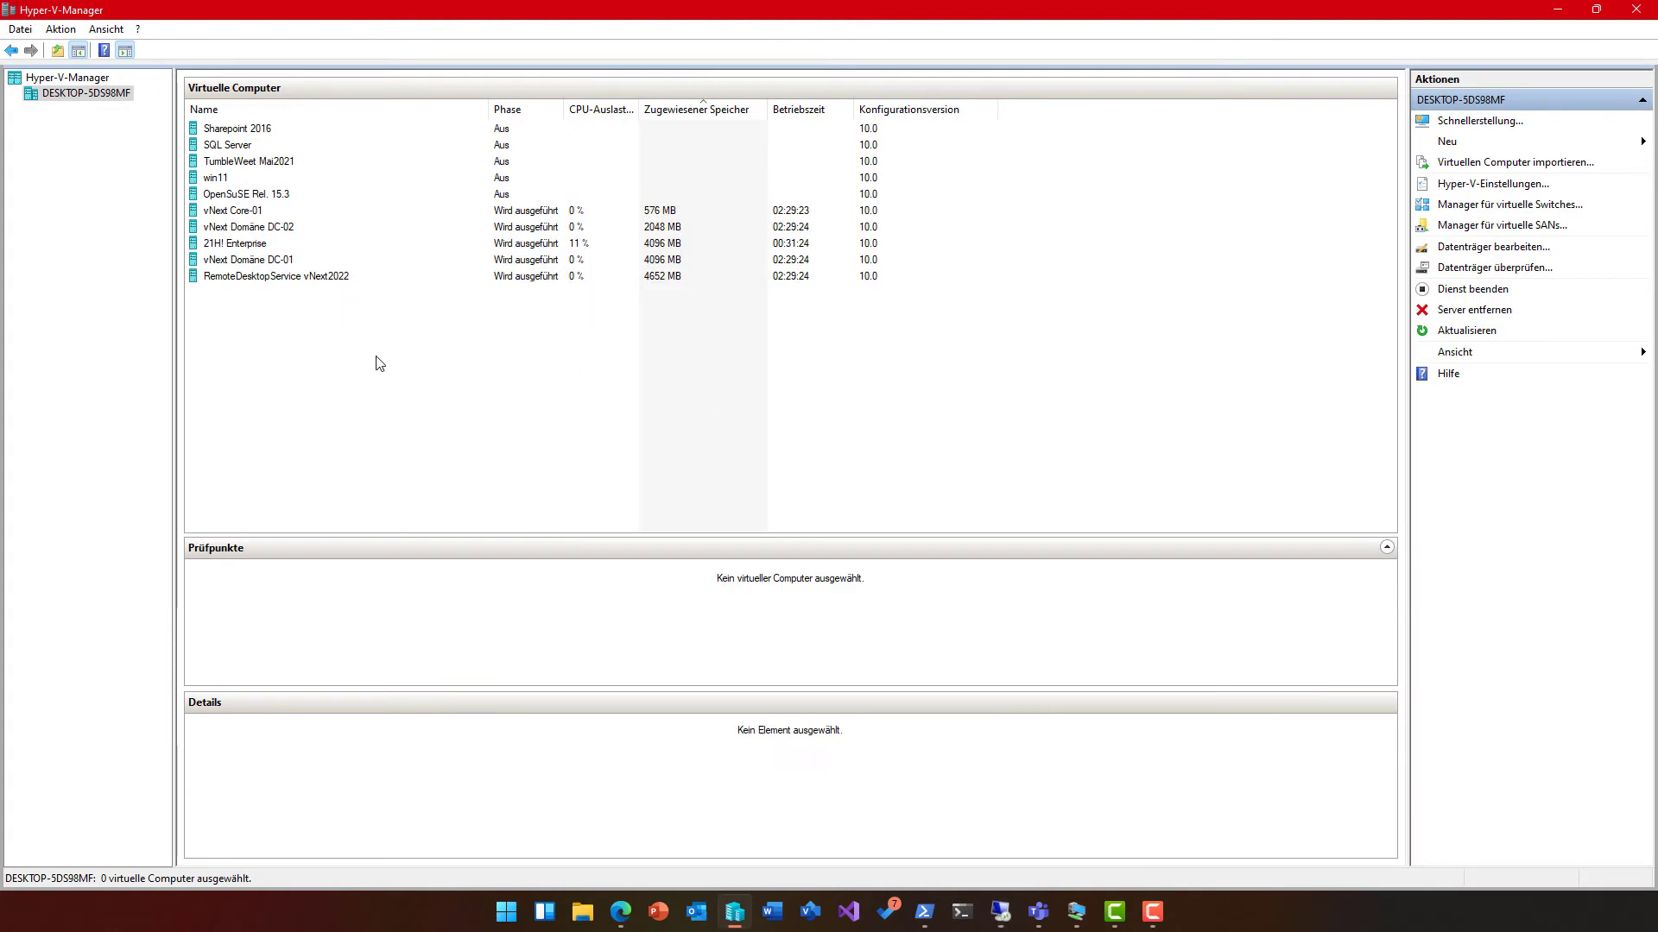
# Step: Connect to 21H! Enterprise full screen, preview its tn1–tn3 RDP sessions, then minimize it
pyautogui.doubleClick(243, 244)
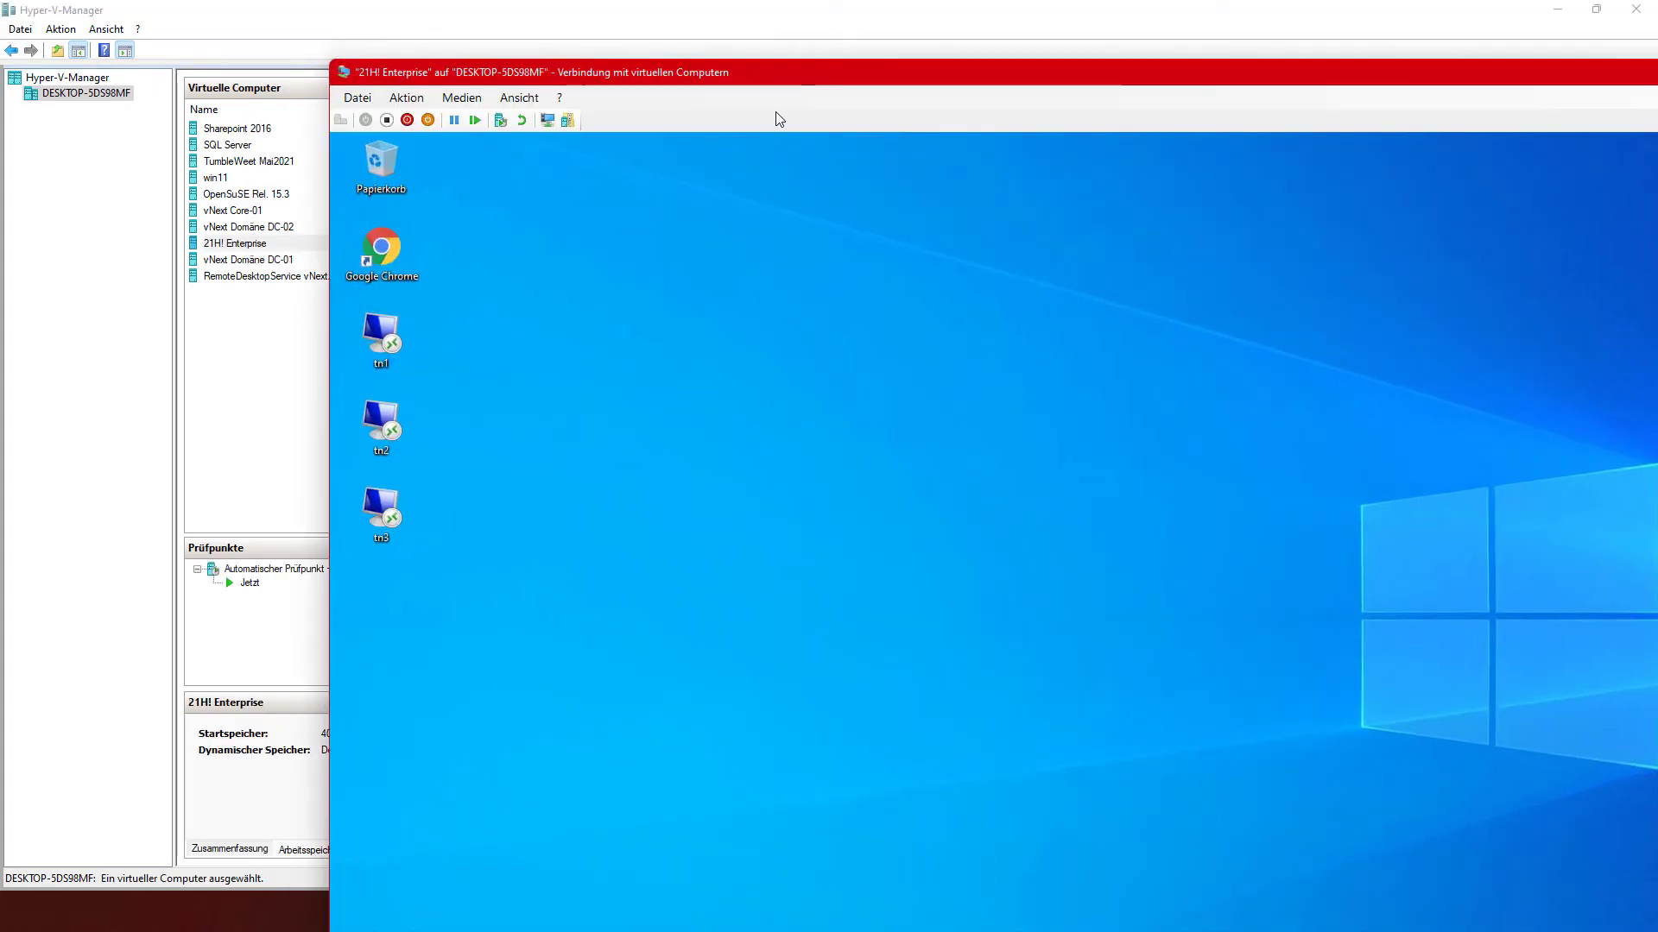
pyautogui.doubleClick(765, 76)
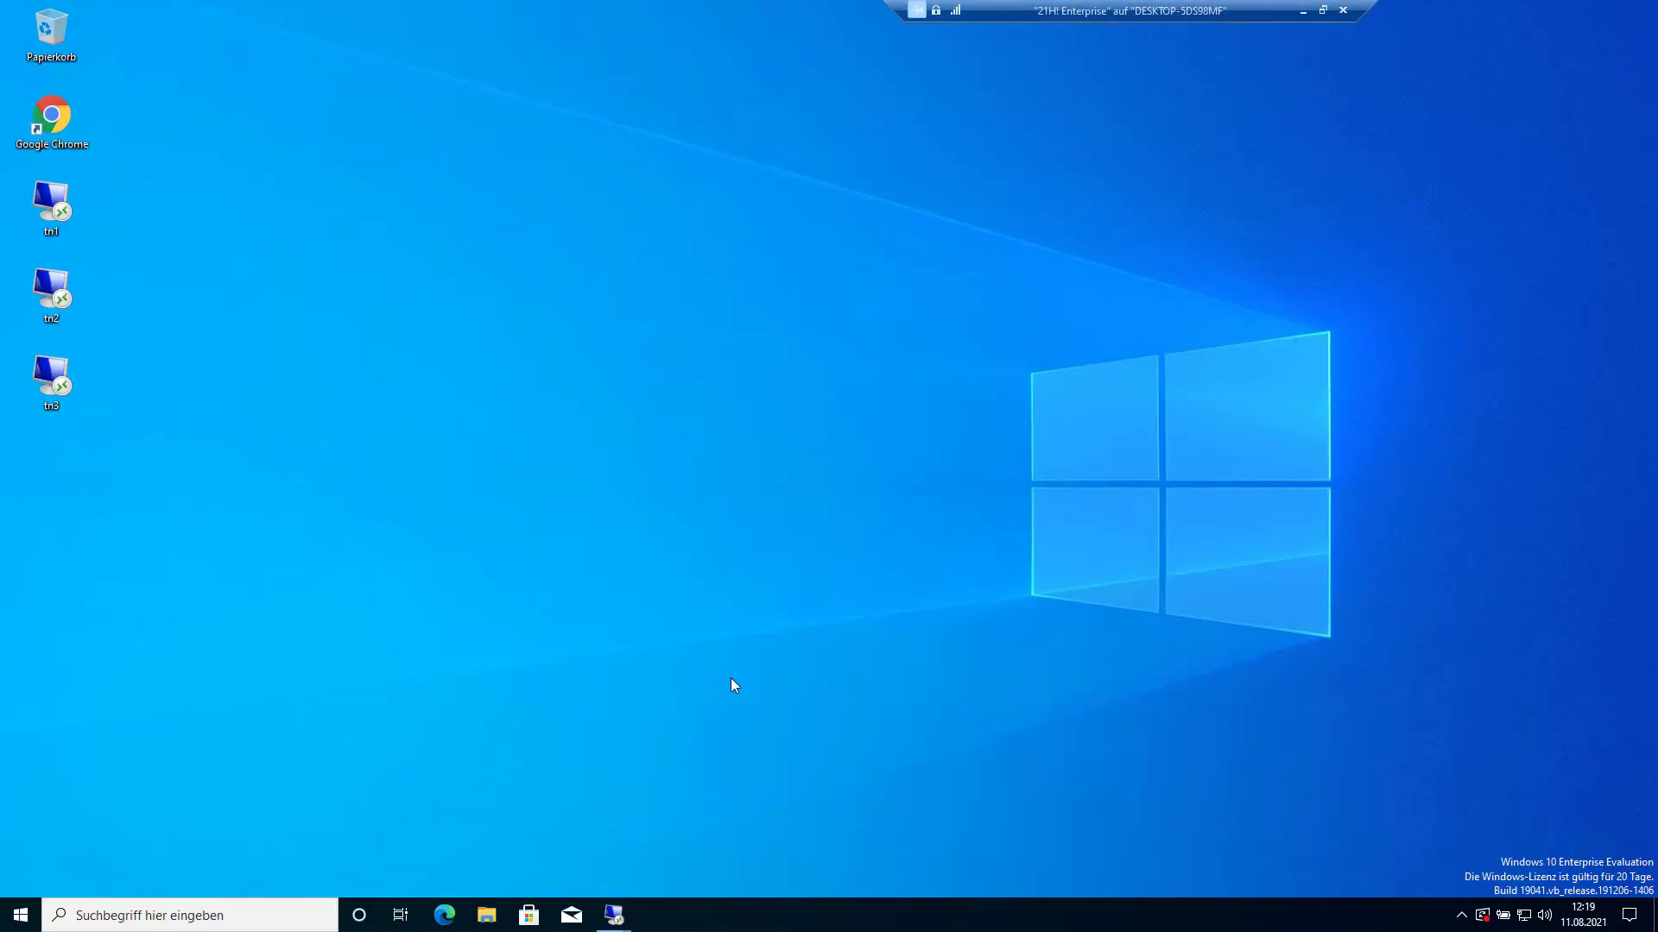
pyautogui.moveTo(615, 917)
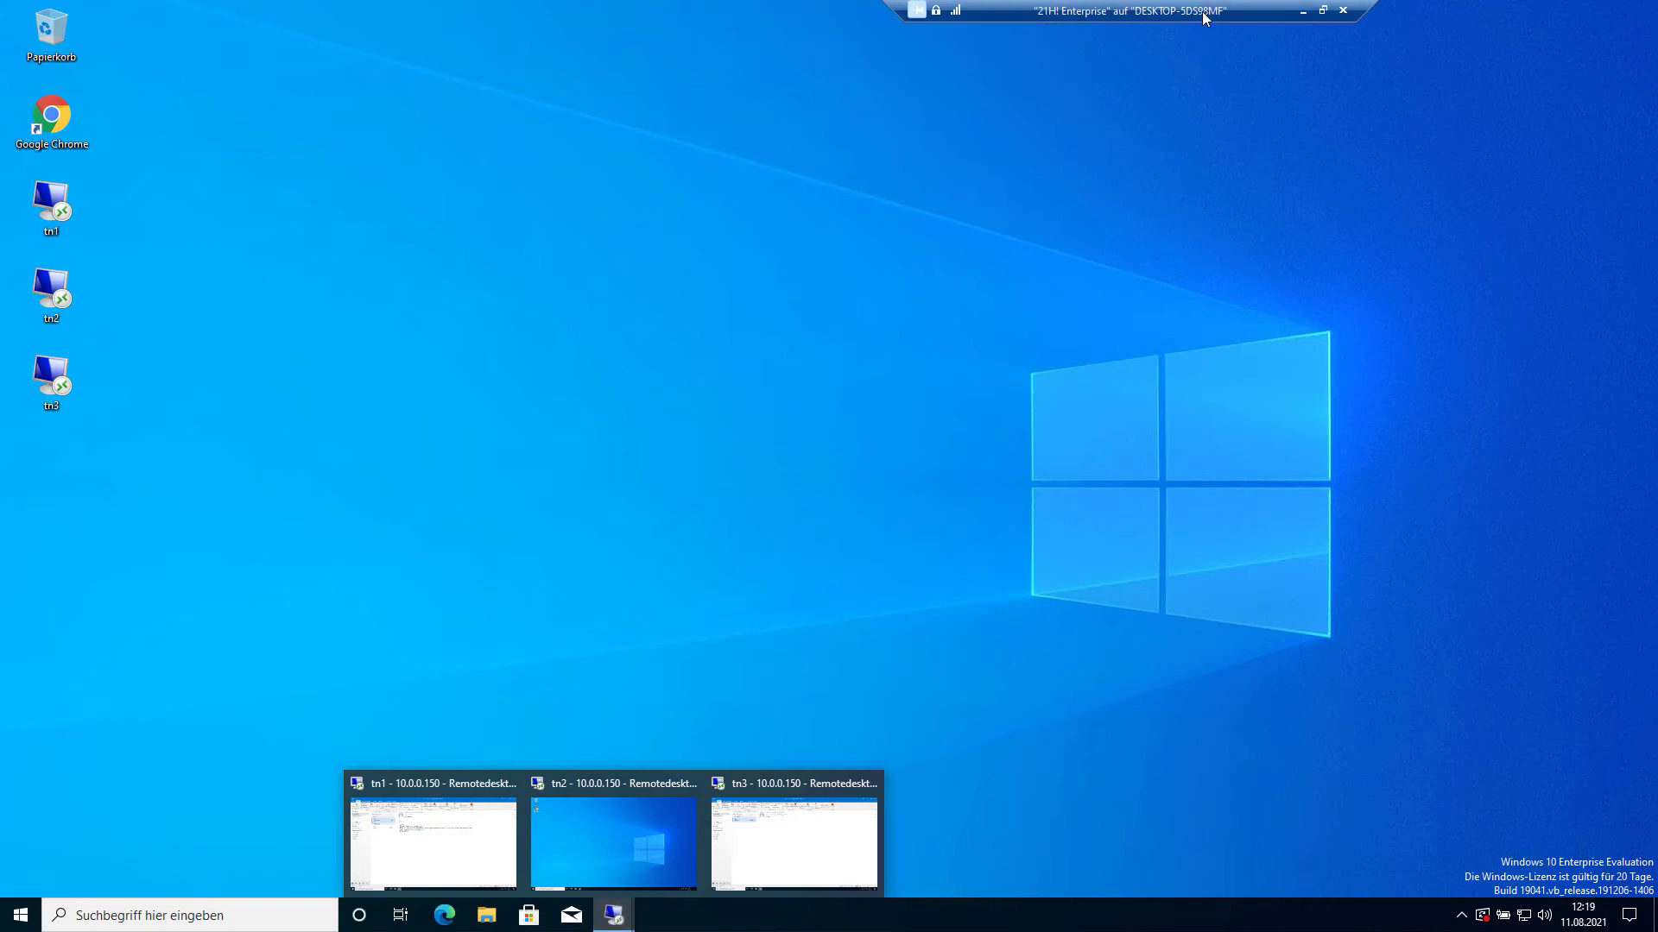
pyautogui.moveTo(1204, 11); pyautogui.dragTo(946, 18)
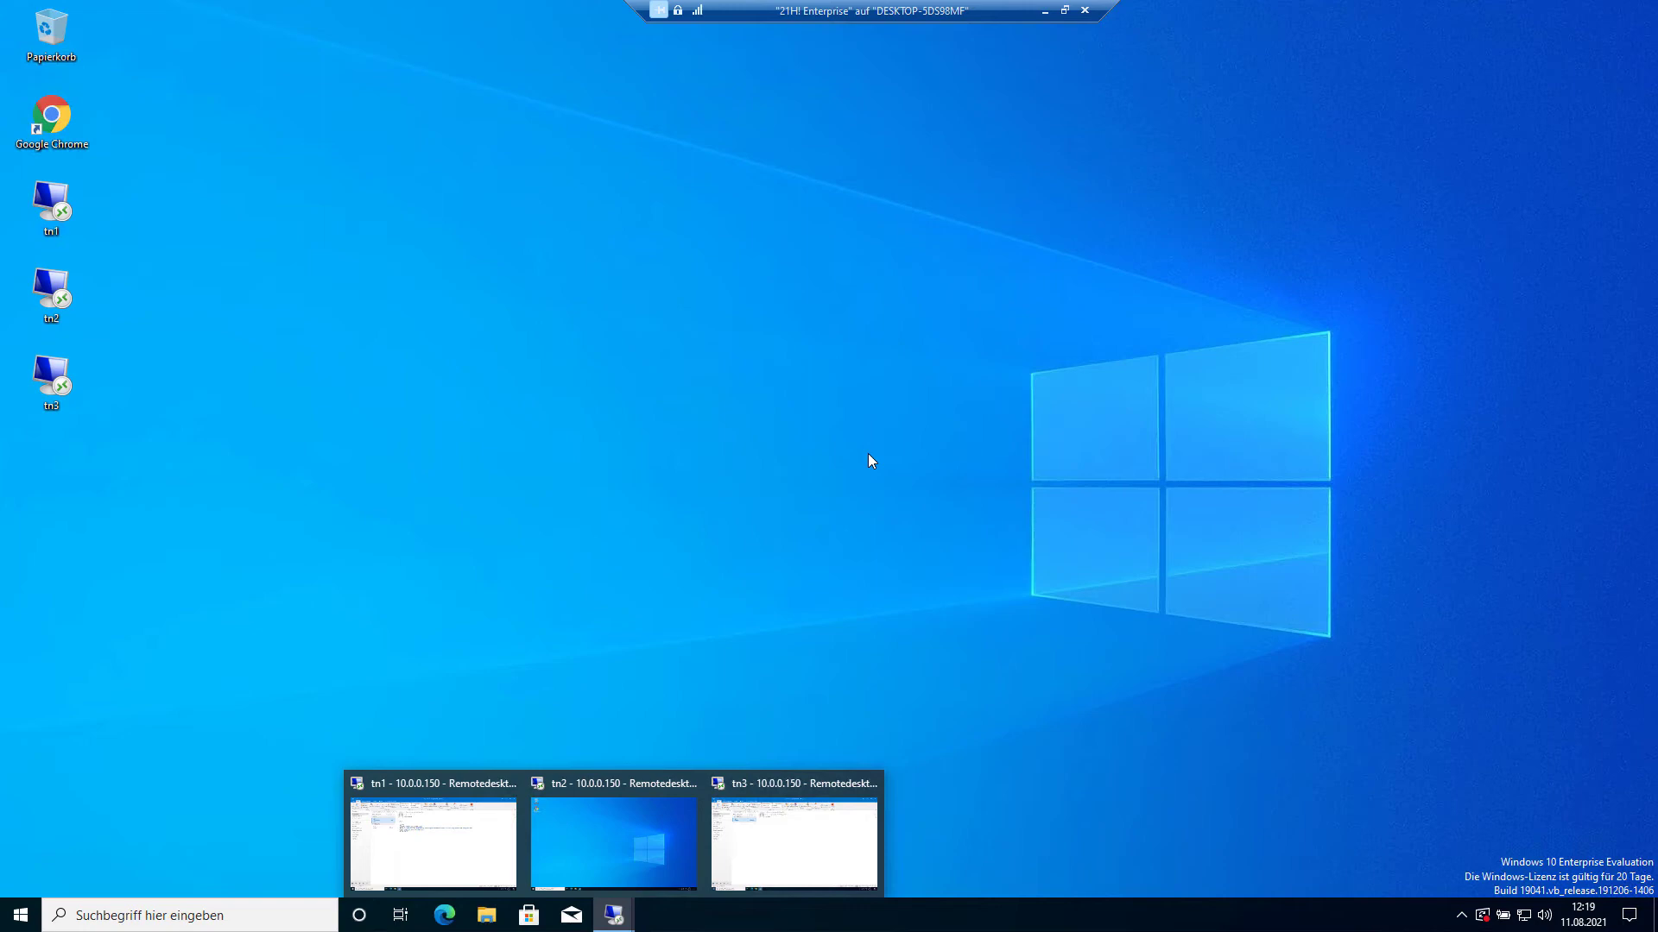
pyautogui.click(1045, 10)
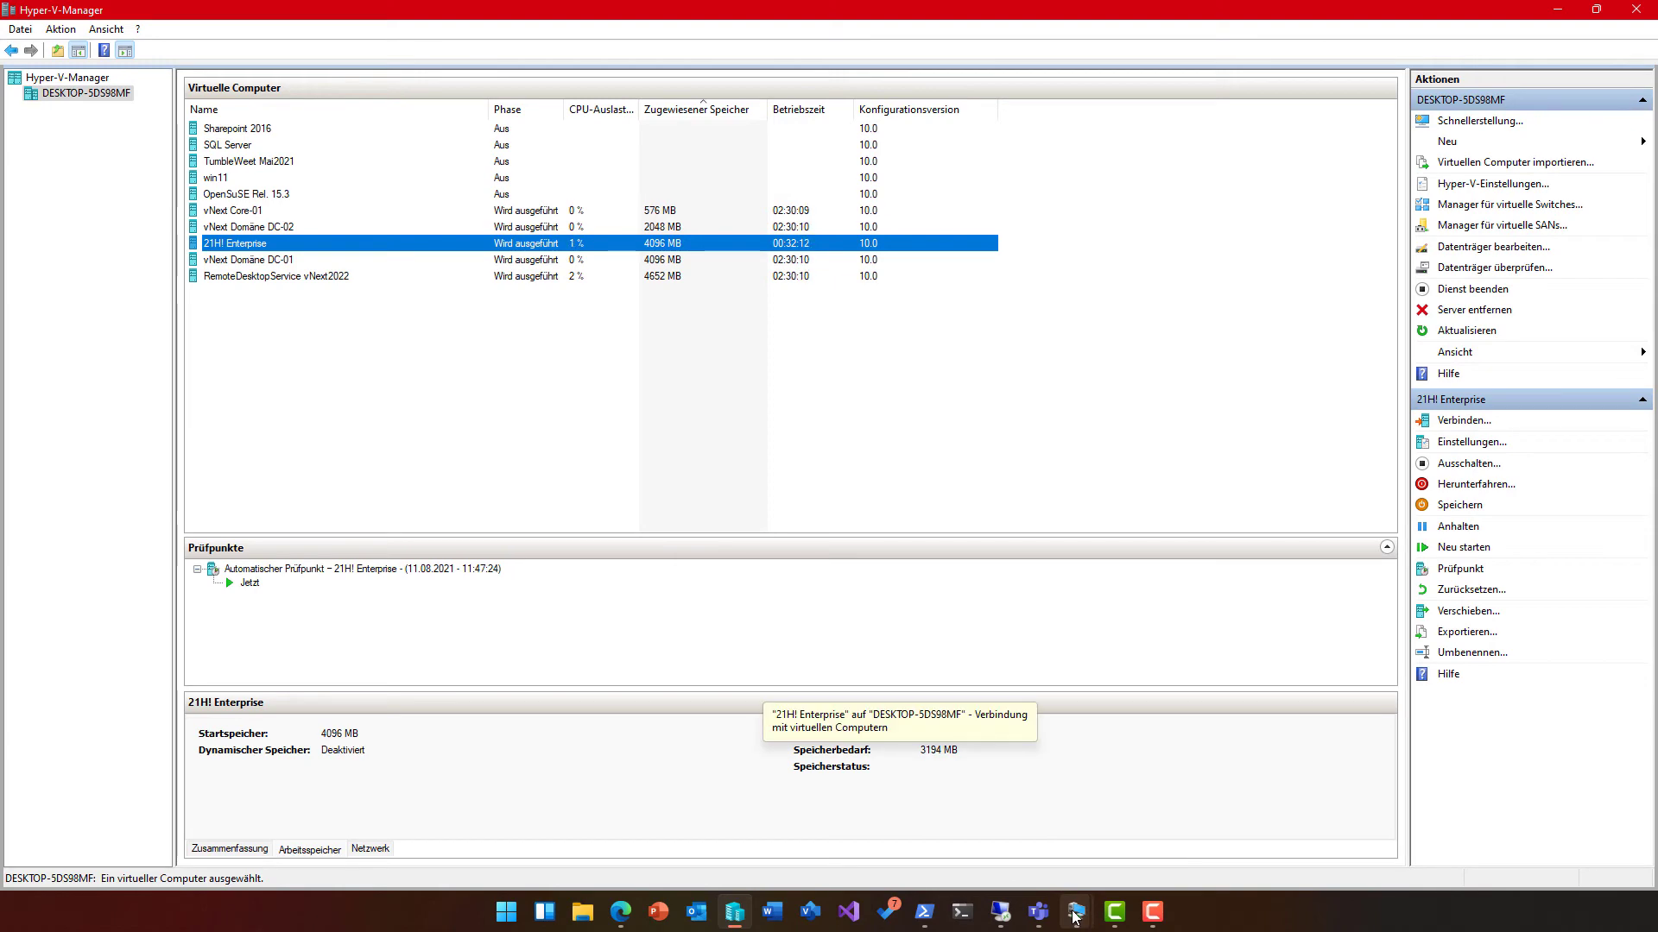
# Step: Briefly restore and re-minimize the TOSHI window, then reconnect to the 21H! Enterprise VM
pyautogui.click(1000, 912)
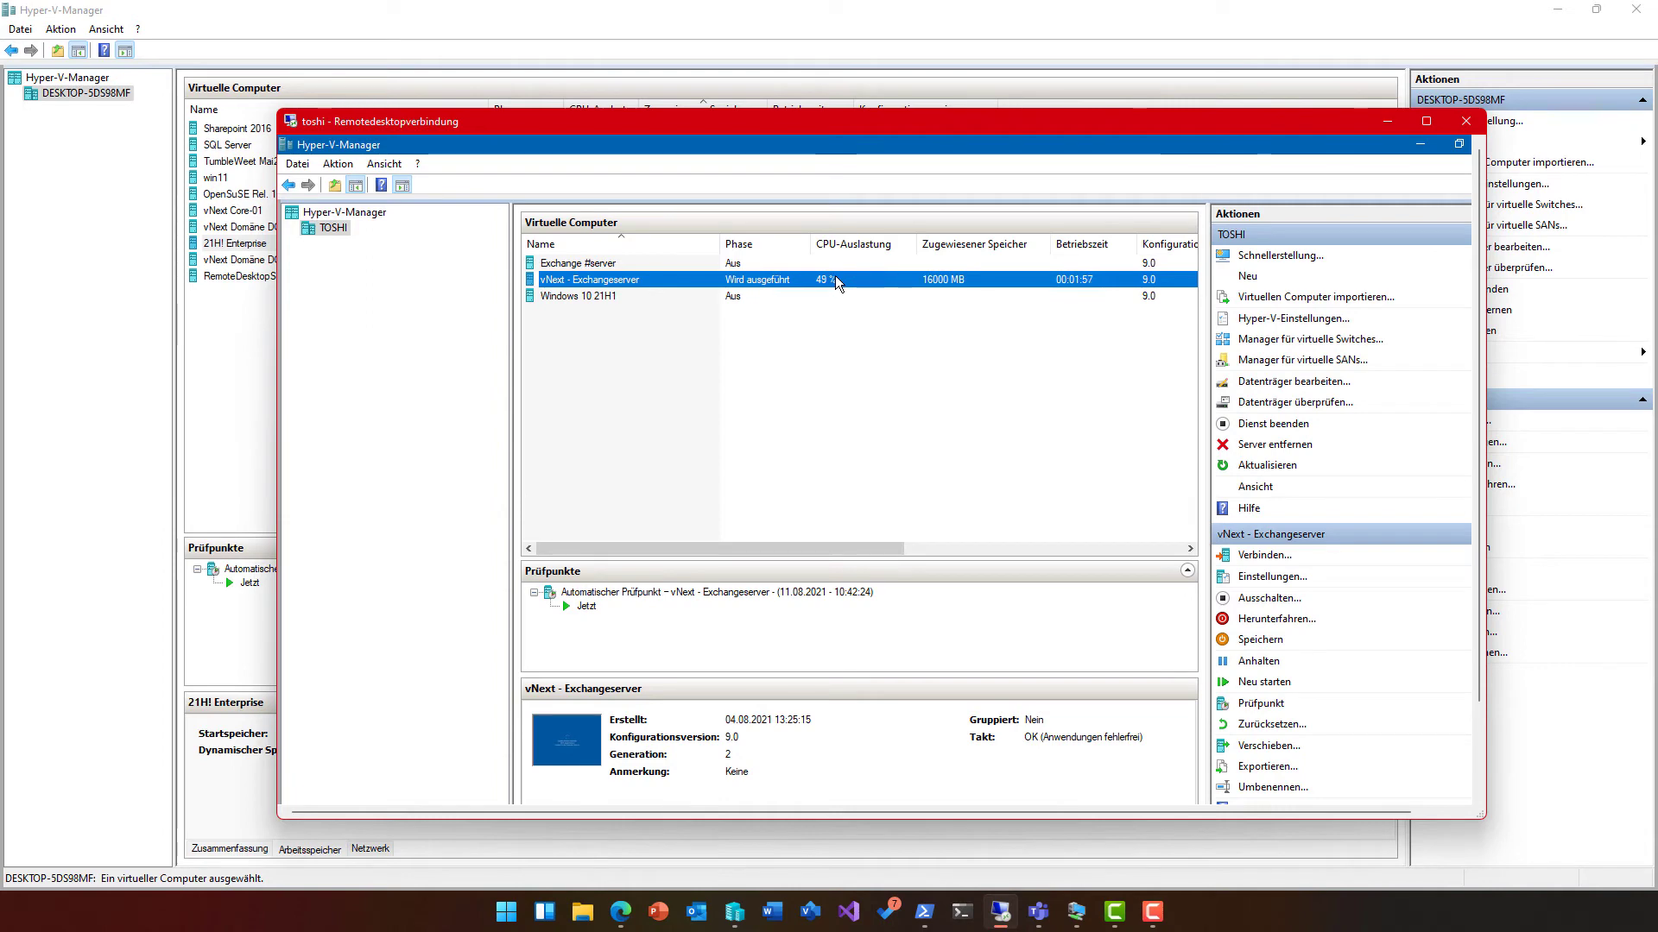
pyautogui.click(1386, 121)
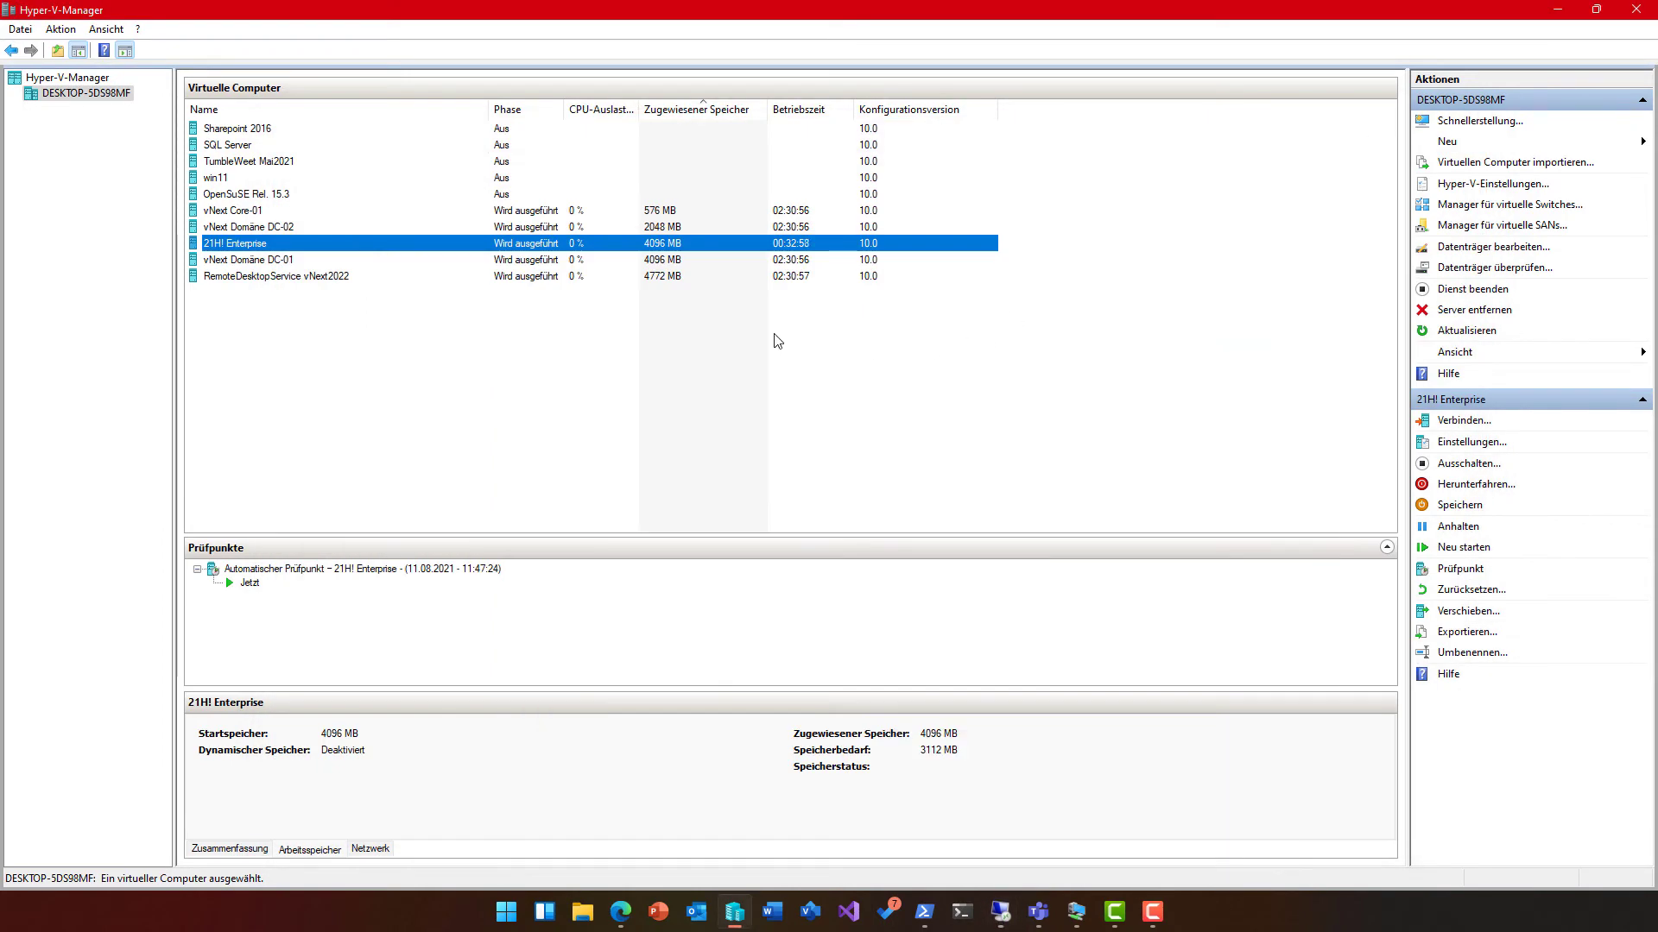
pyautogui.doubleClick(511, 251)
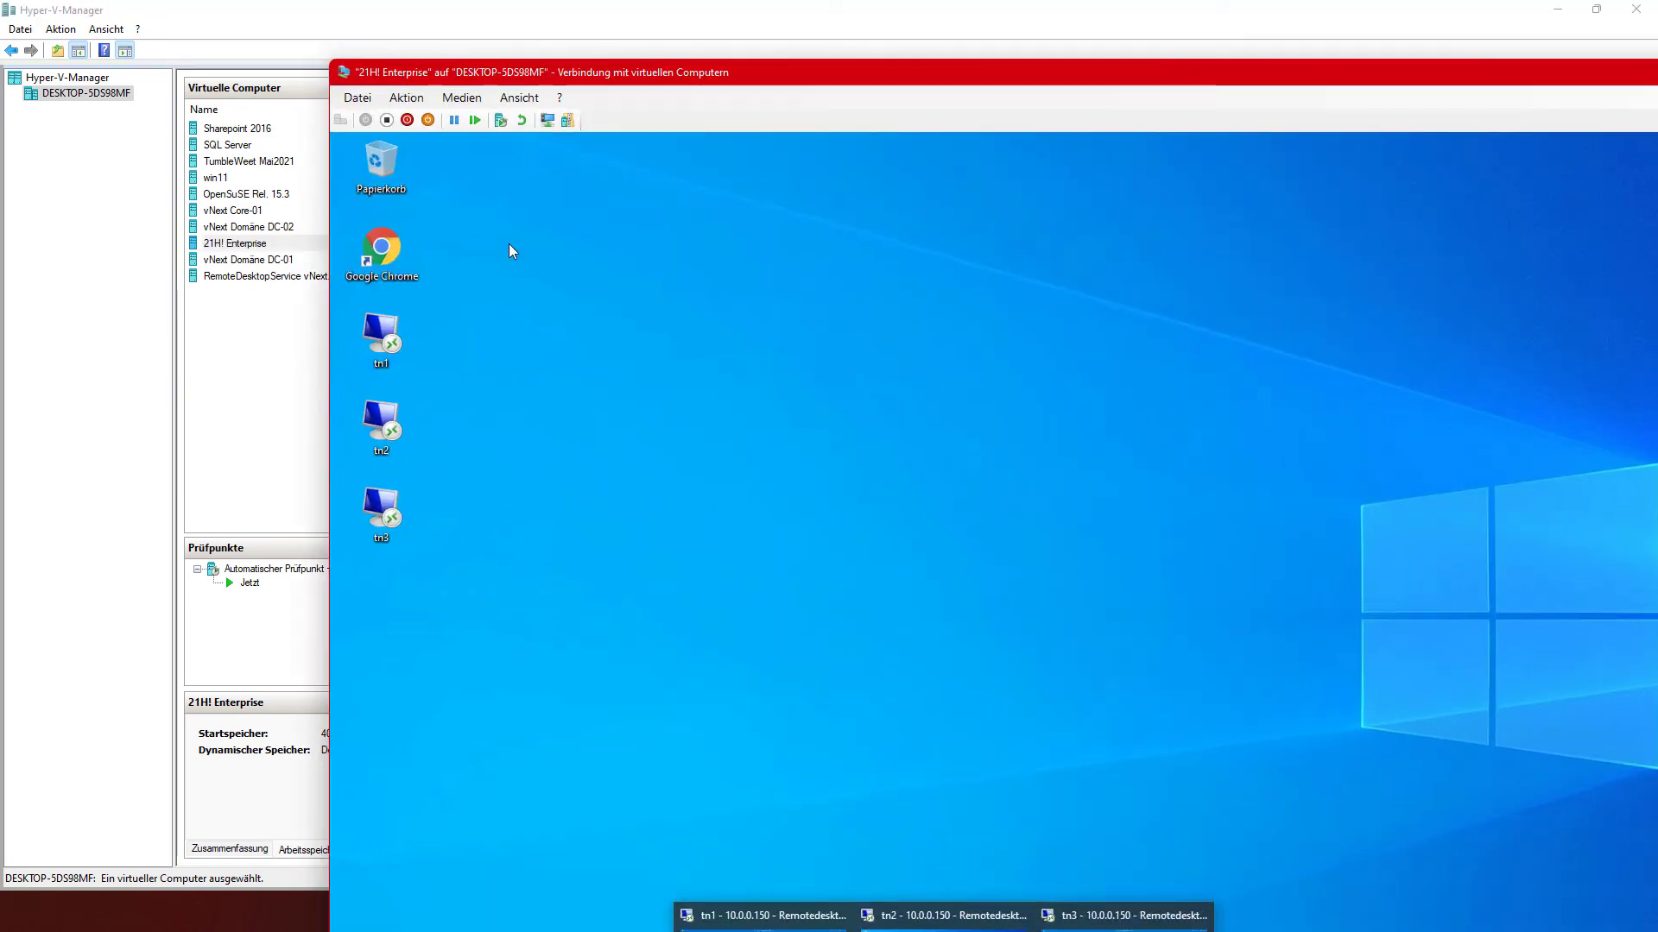
# Step: Show the VM full screen and maximize the tn1 session to read its Outlook inbox
pyautogui.doubleClick(859, 79)
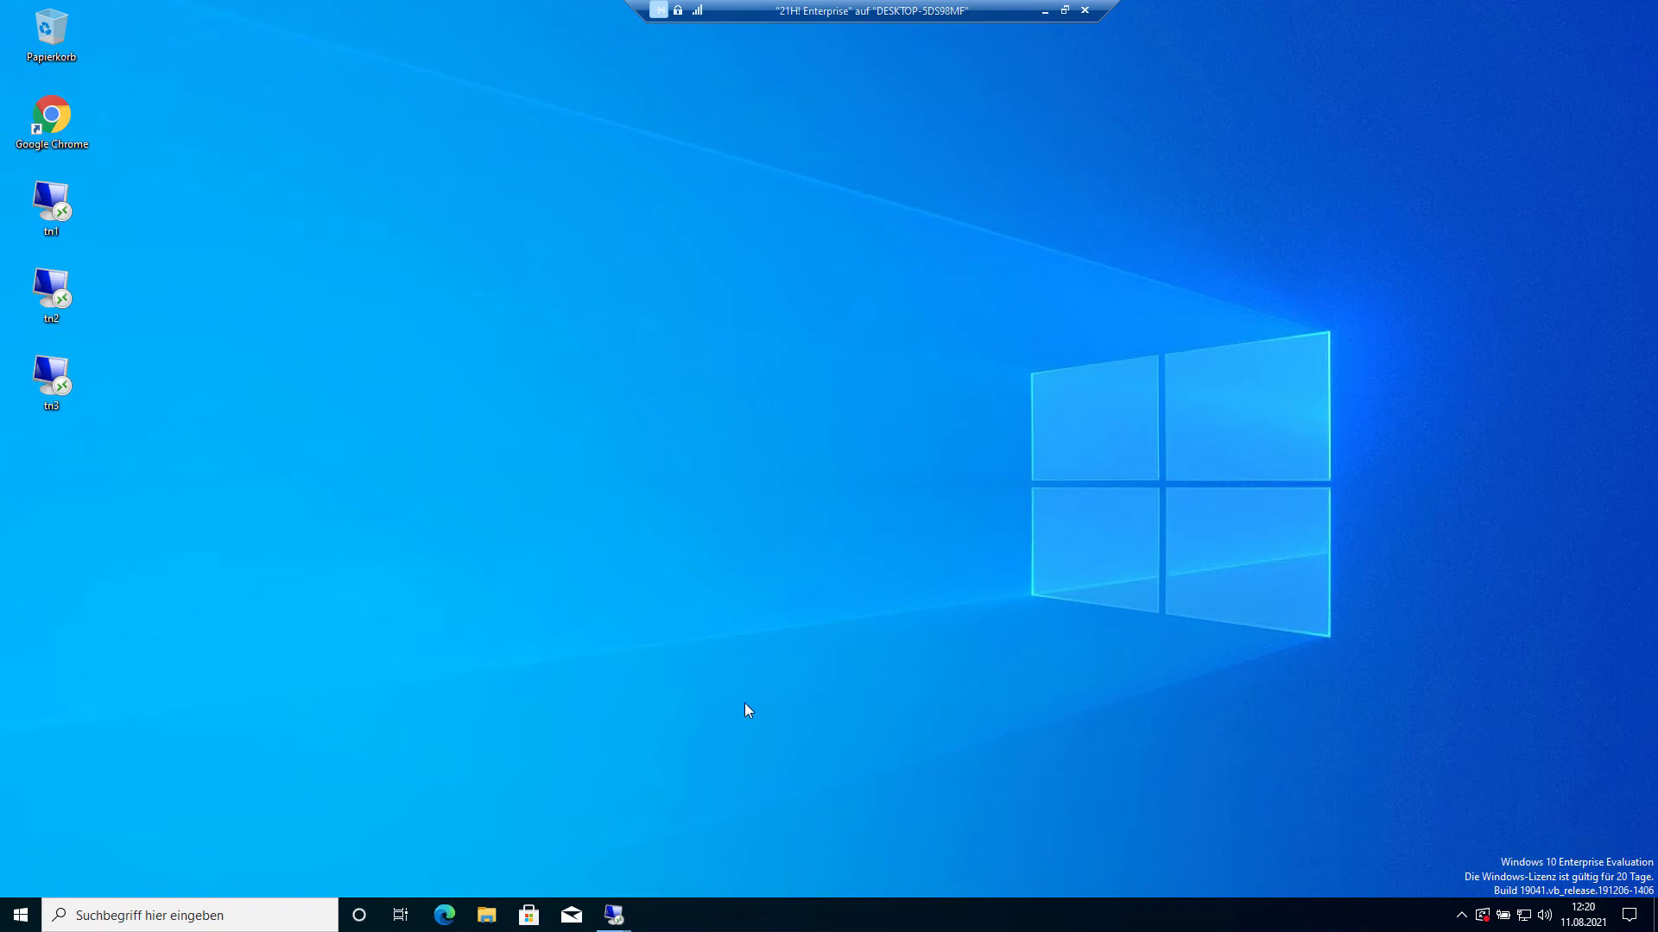
pyautogui.moveTo(614, 915)
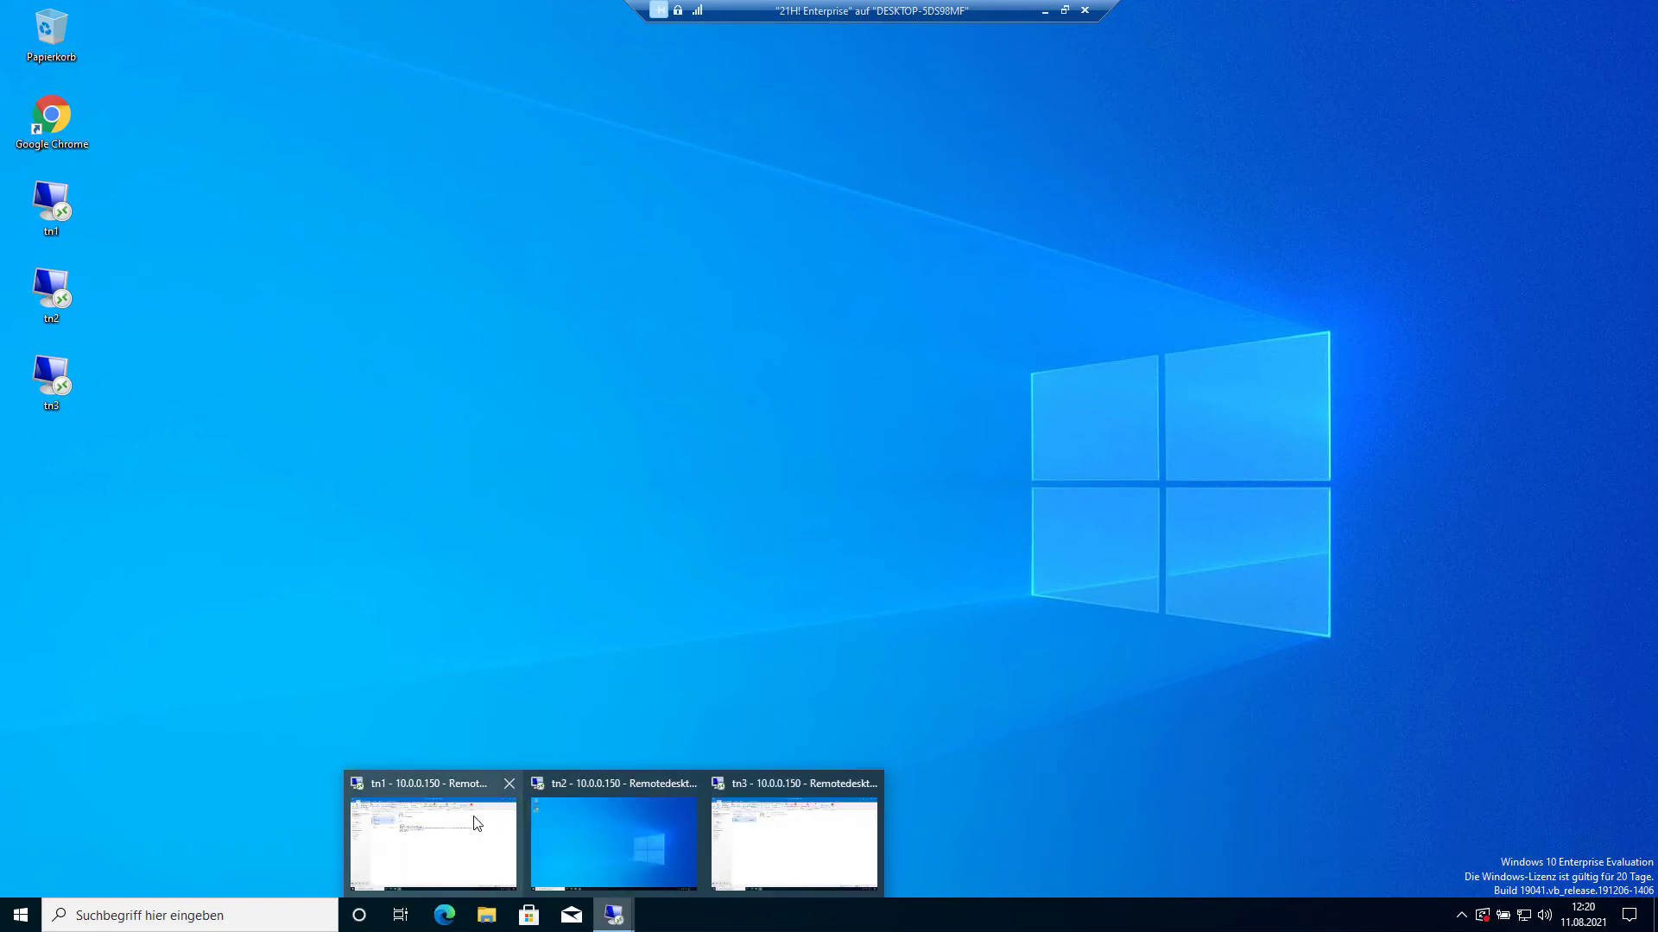
pyautogui.click(477, 823)
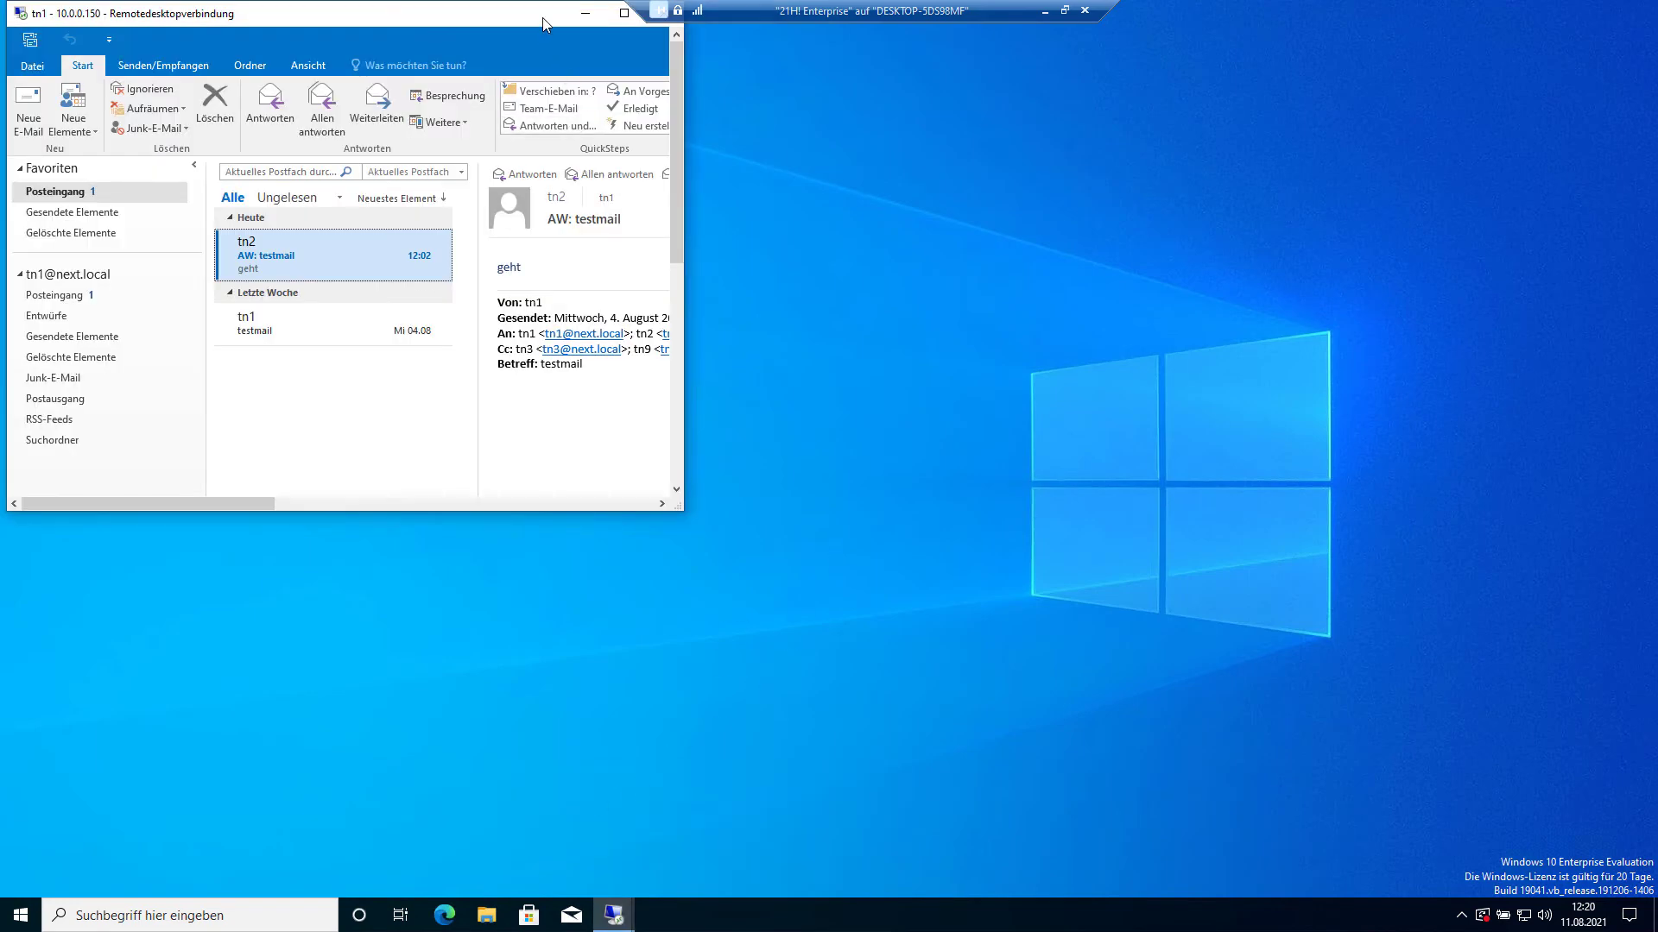
pyautogui.doubleClick(542, 19)
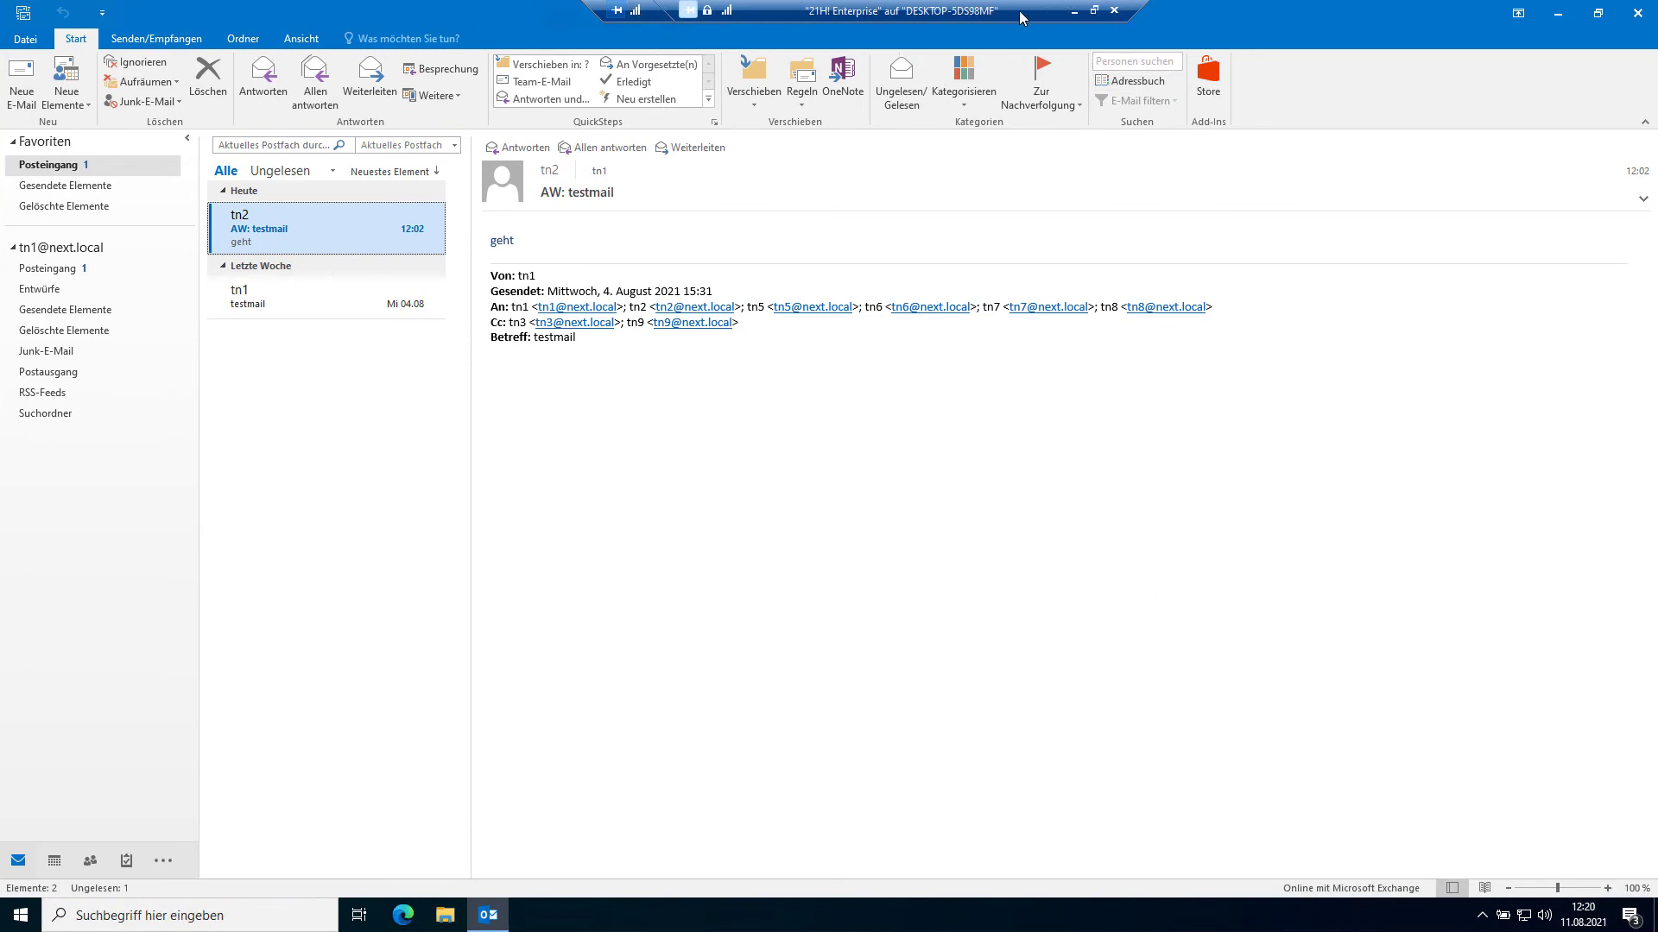
pyautogui.moveTo(1260, 26)
pyautogui.moveTo(863, 18); pyautogui.dragTo(505, 22)
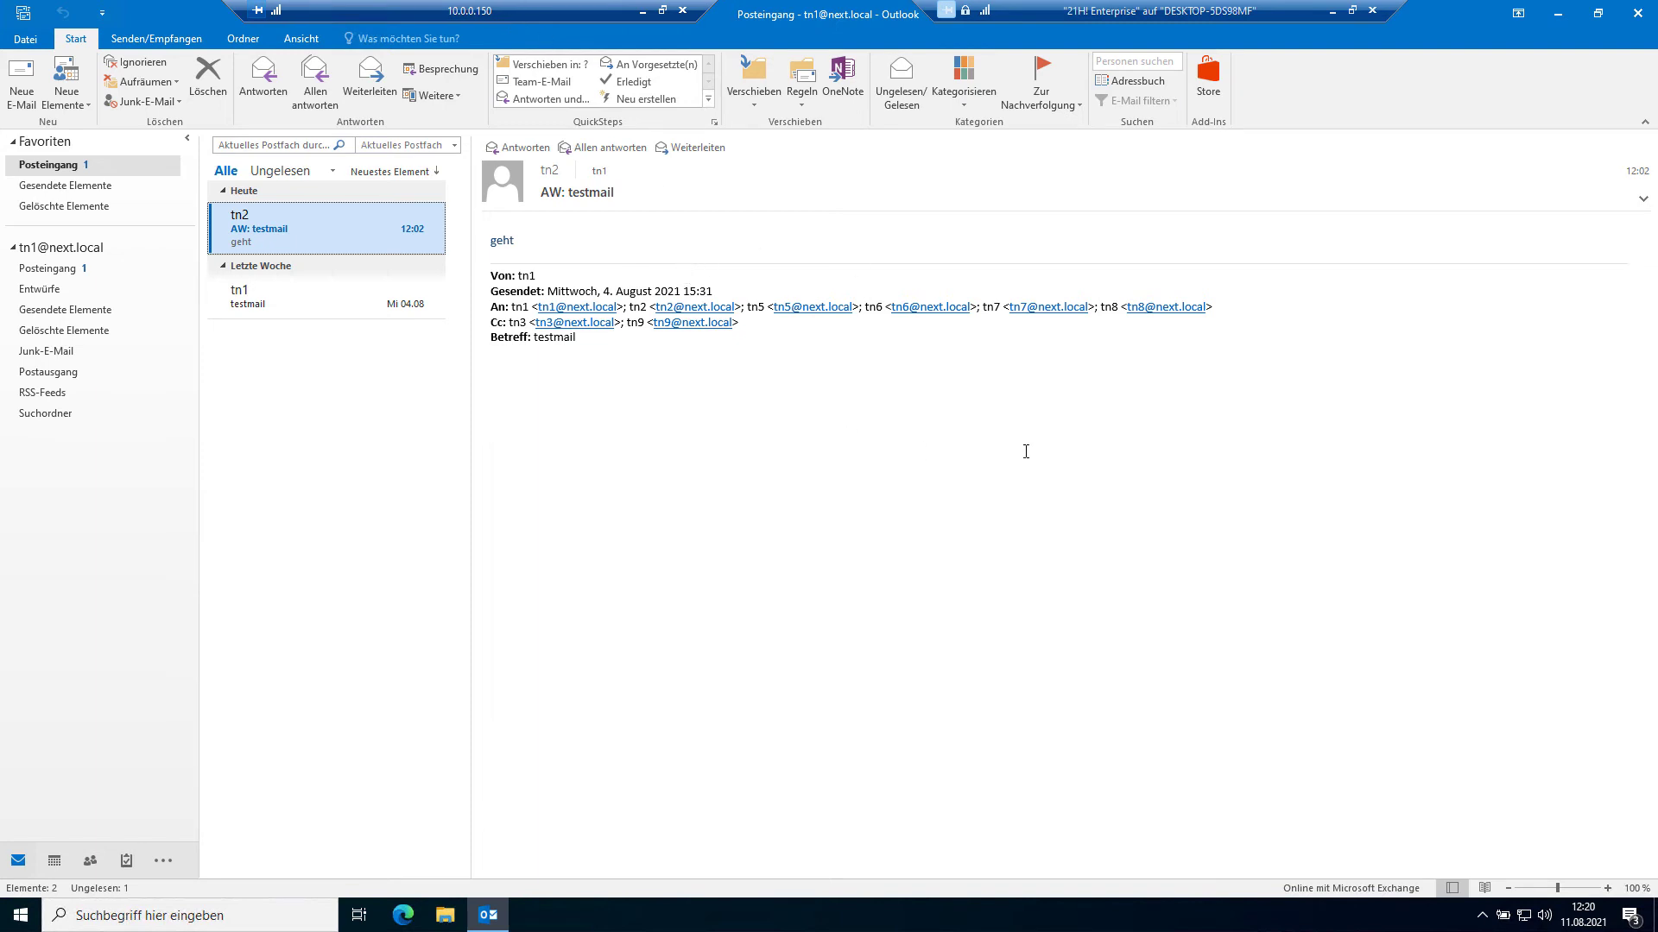
pyautogui.click(1089, 435)
# Step: Close the tn1 and tn3 sessions, minimize the VM, and connect to RemoteDesktopService vNext2022
pyautogui.click(682, 12)
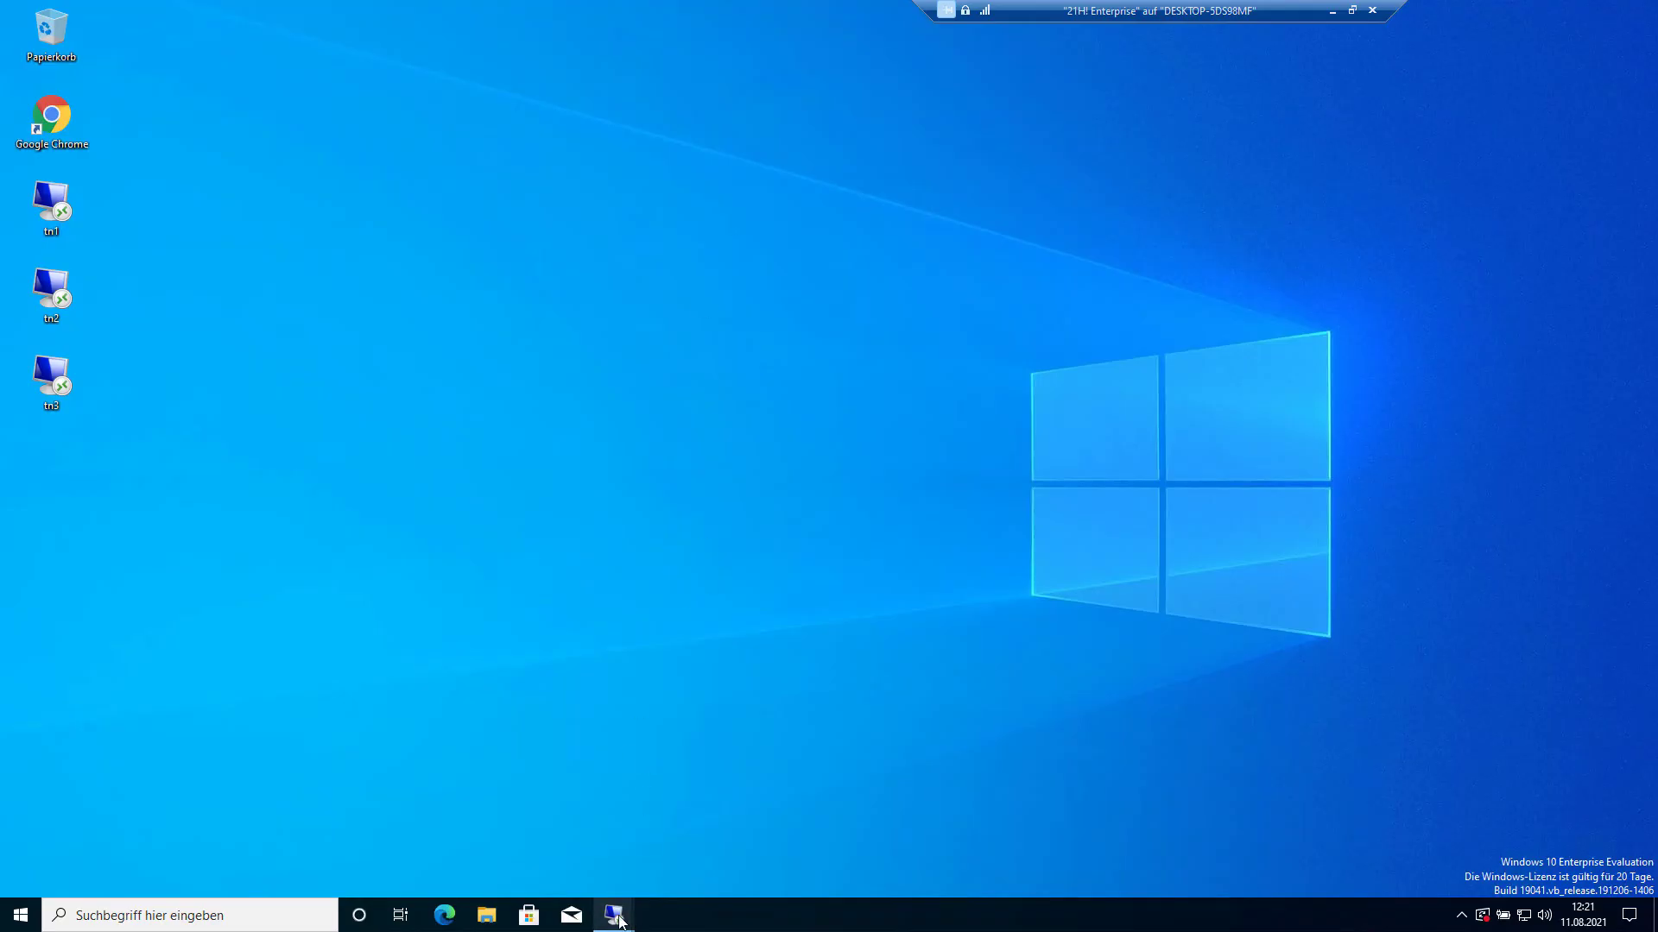
pyautogui.moveTo(619, 922)
pyautogui.click(595, 784)
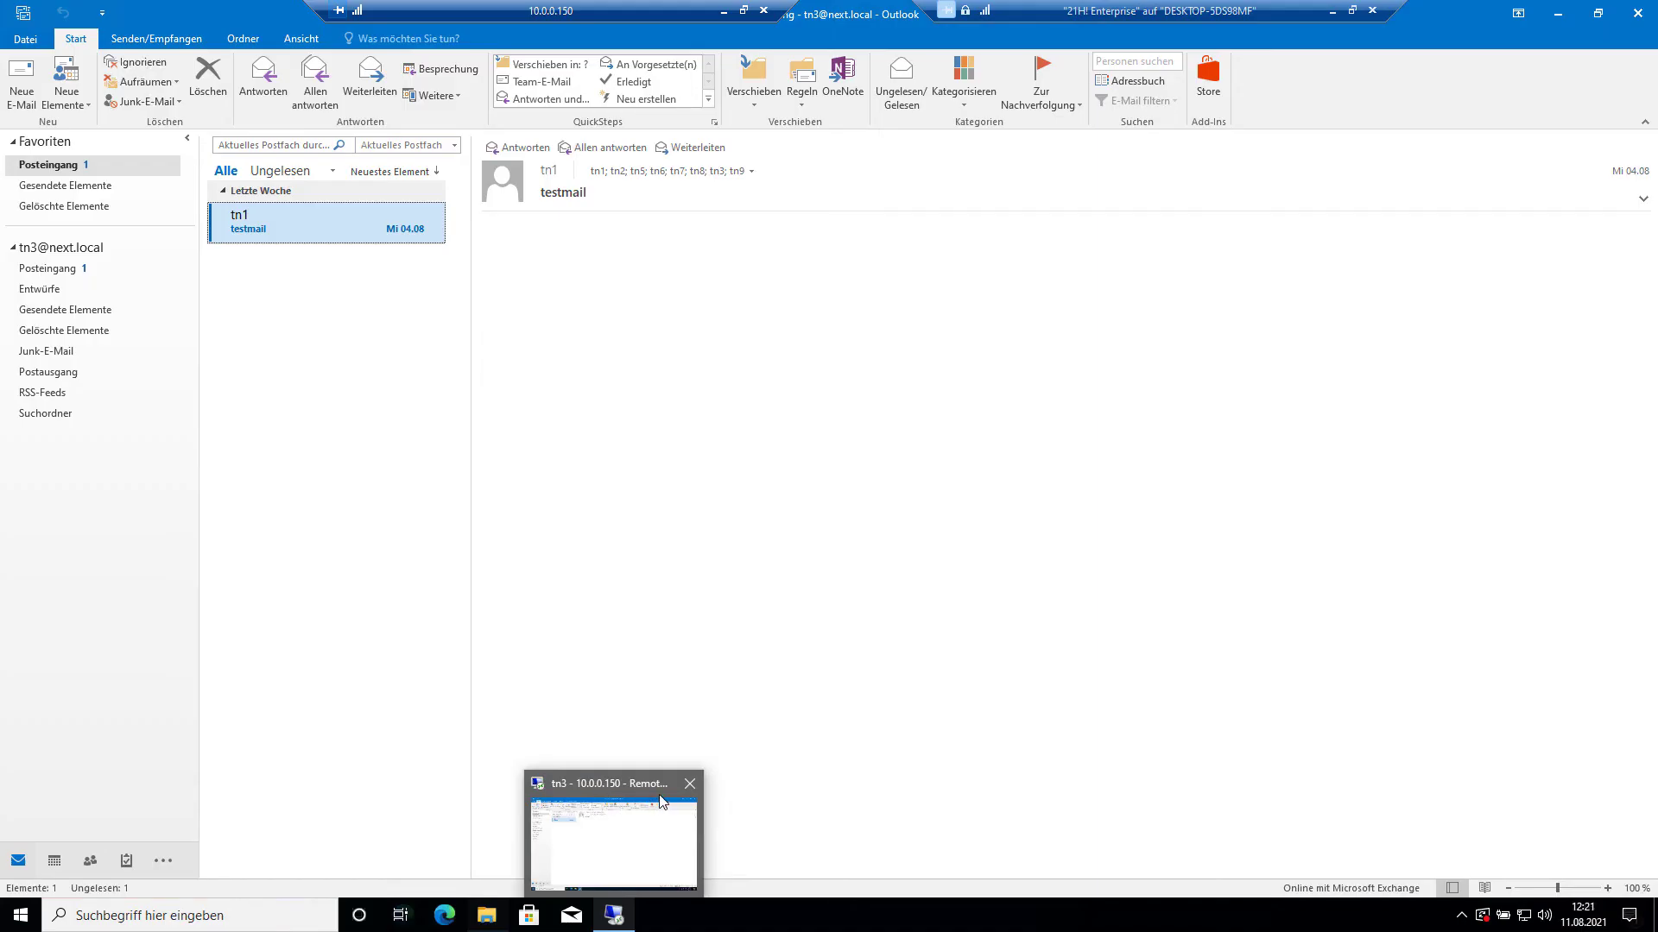
pyautogui.click(689, 784)
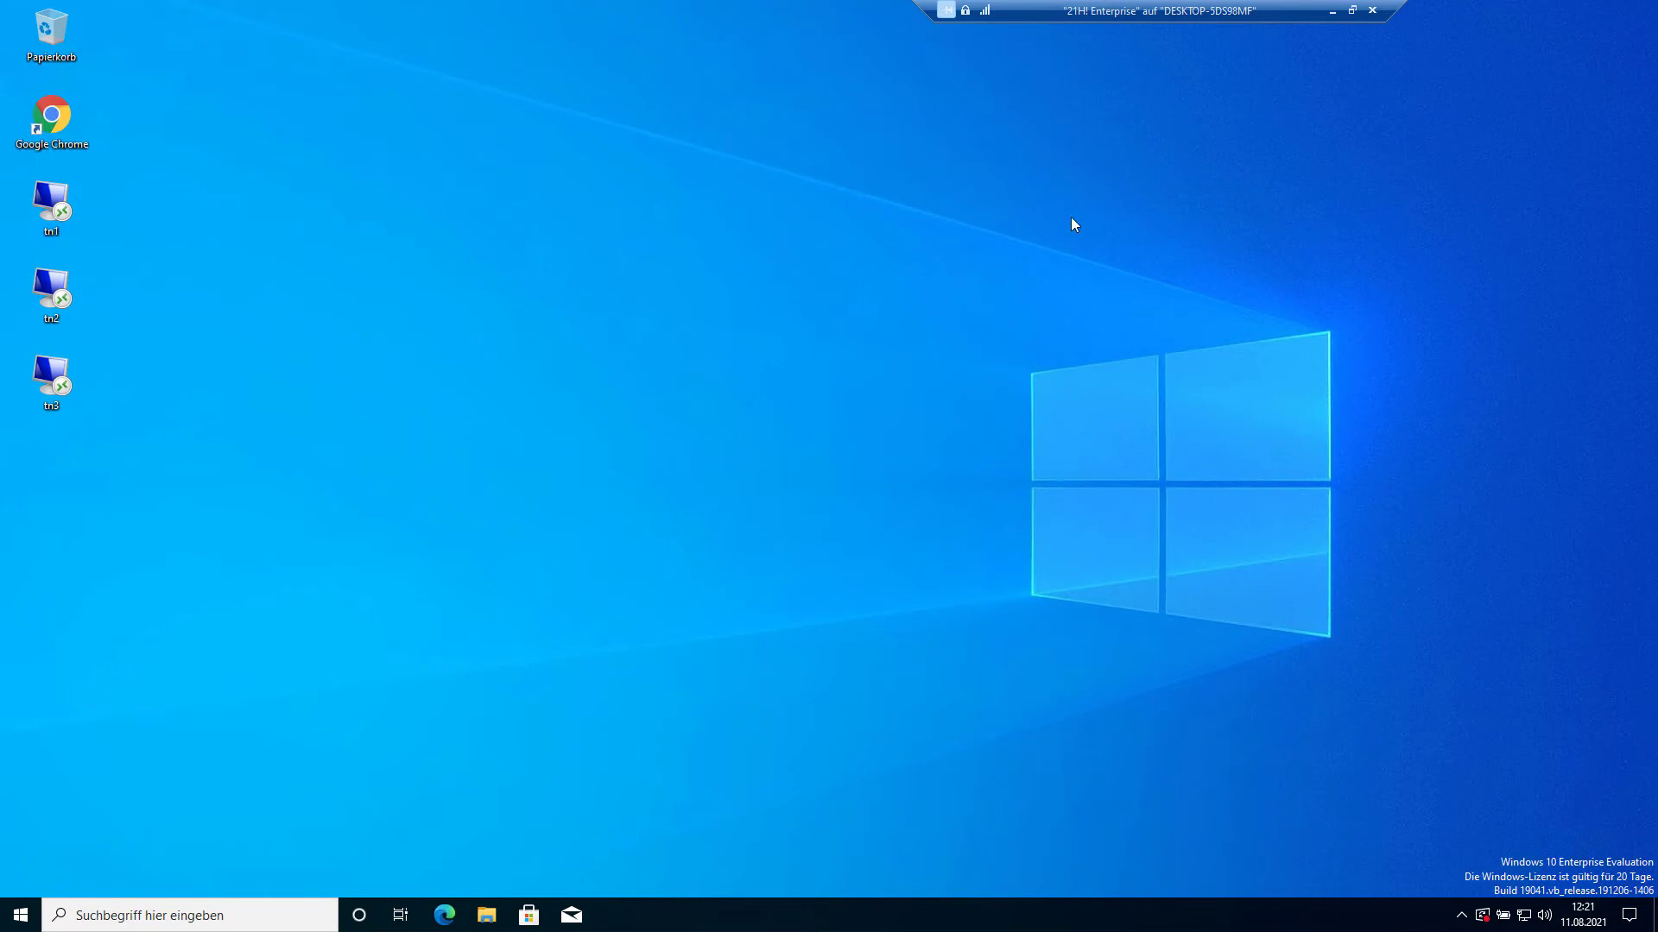
pyautogui.moveTo(1185, 11); pyautogui.dragTo(1179, 13)
pyautogui.moveTo(904, 10); pyautogui.dragTo(891, 10)
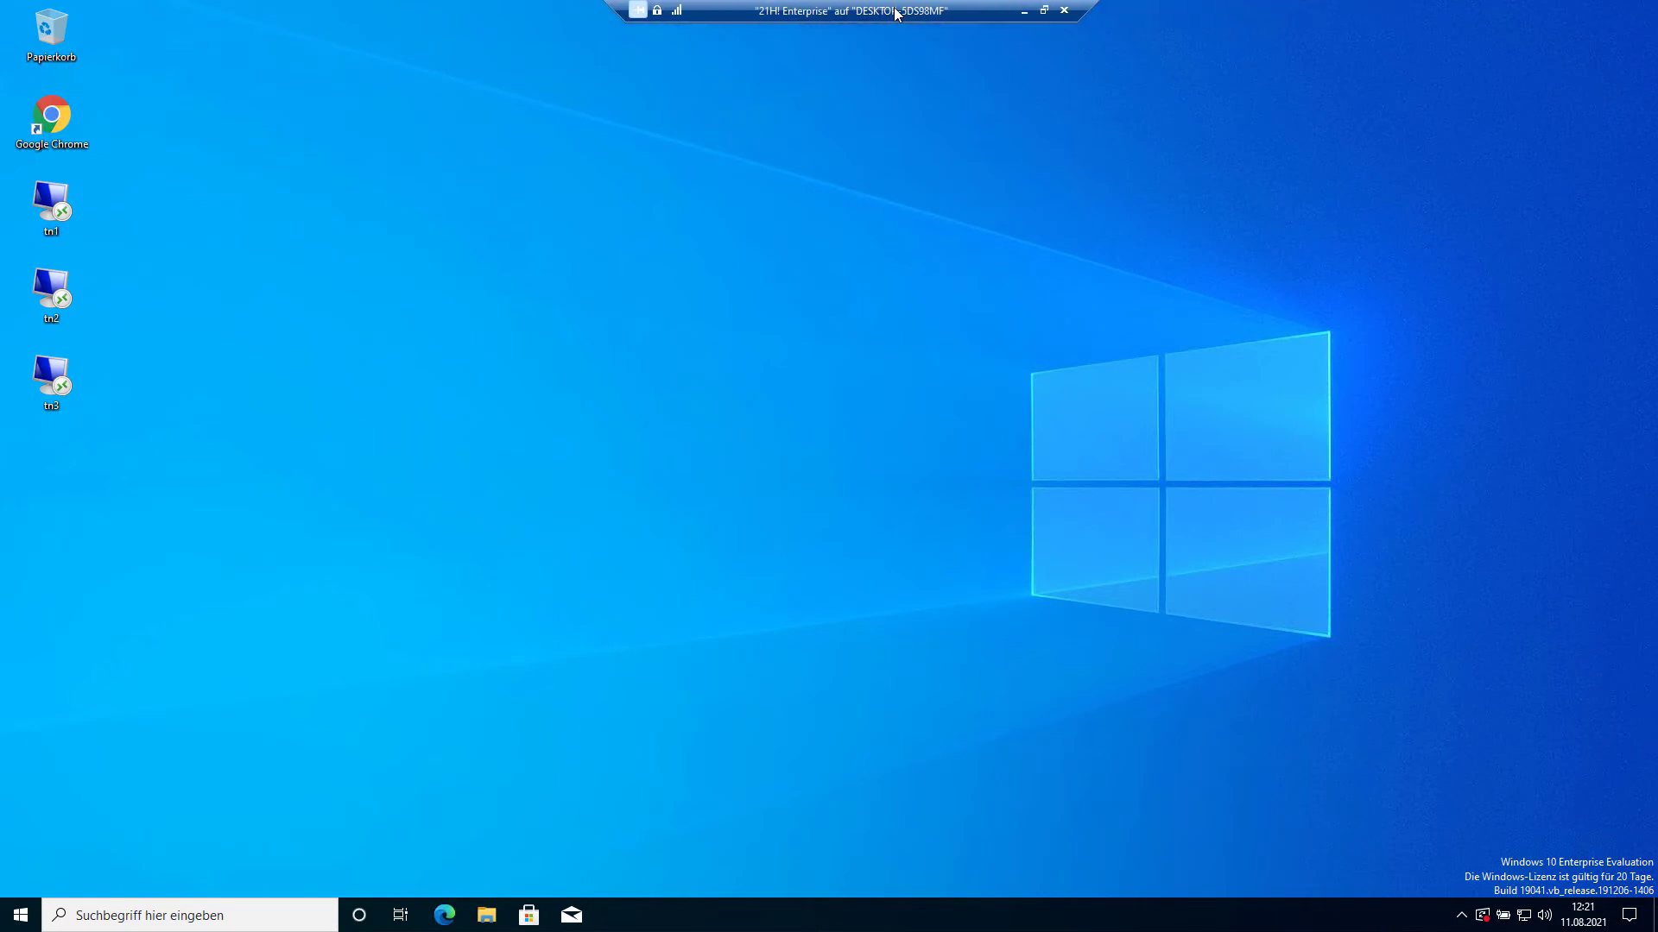
pyautogui.click(1023, 12)
pyautogui.doubleClick(343, 276)
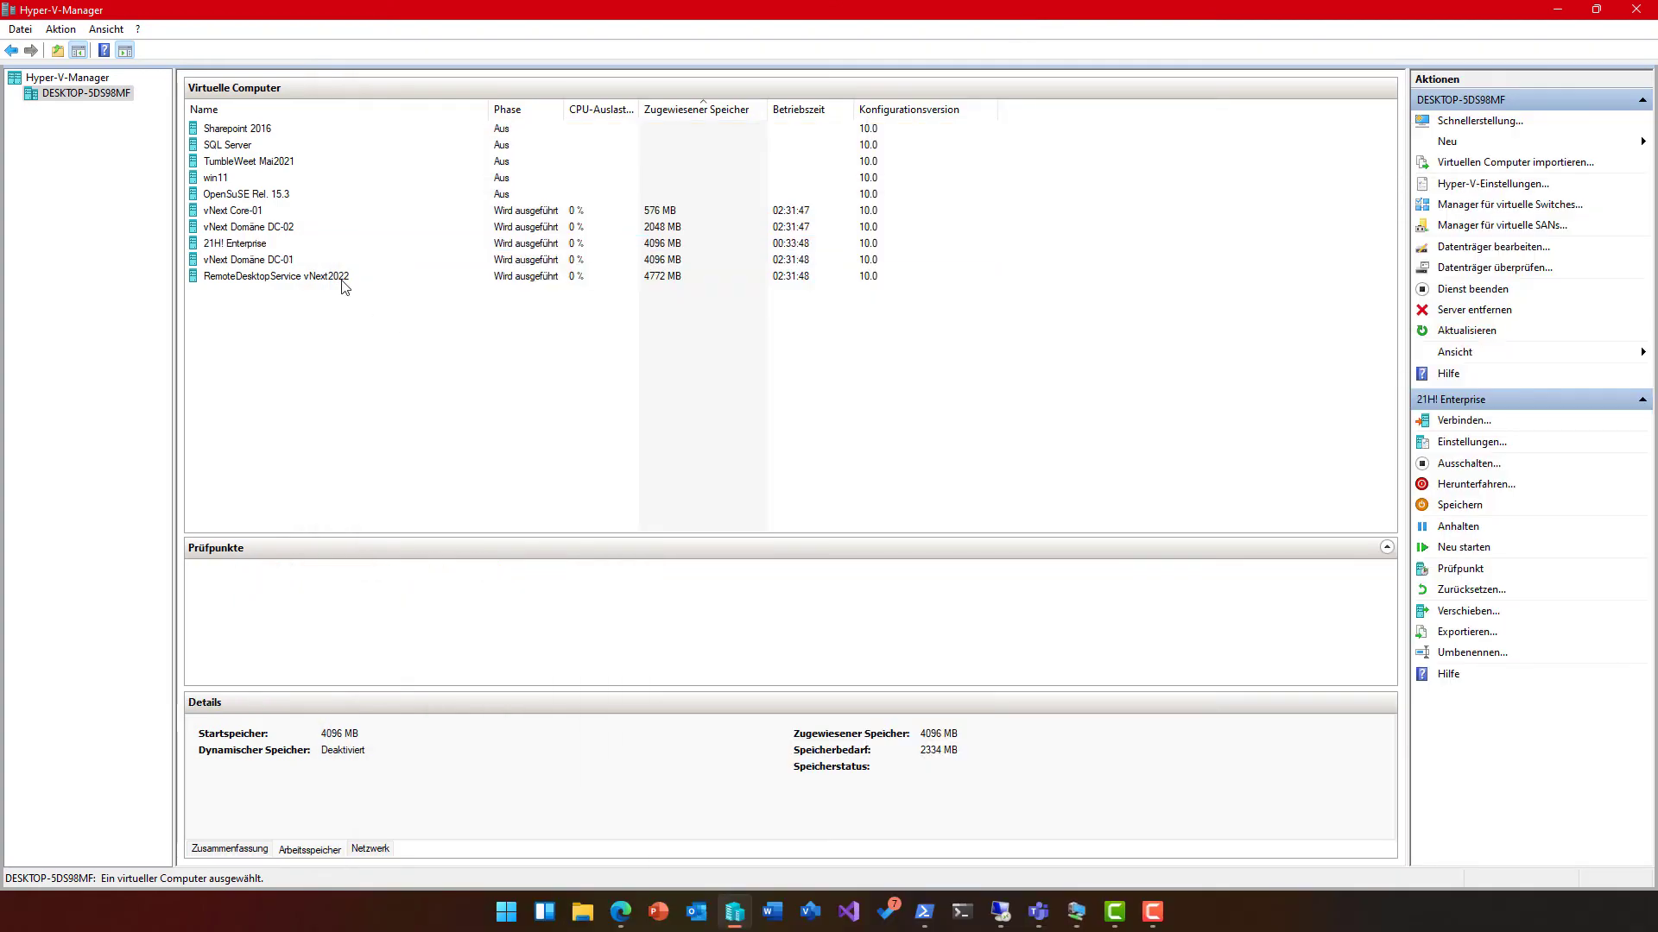
# Step: Close Outlook on the full-screen server, then open the Lokaler Server page for DE-NEXT-RD-01
pyautogui.doubleClick(906, 81)
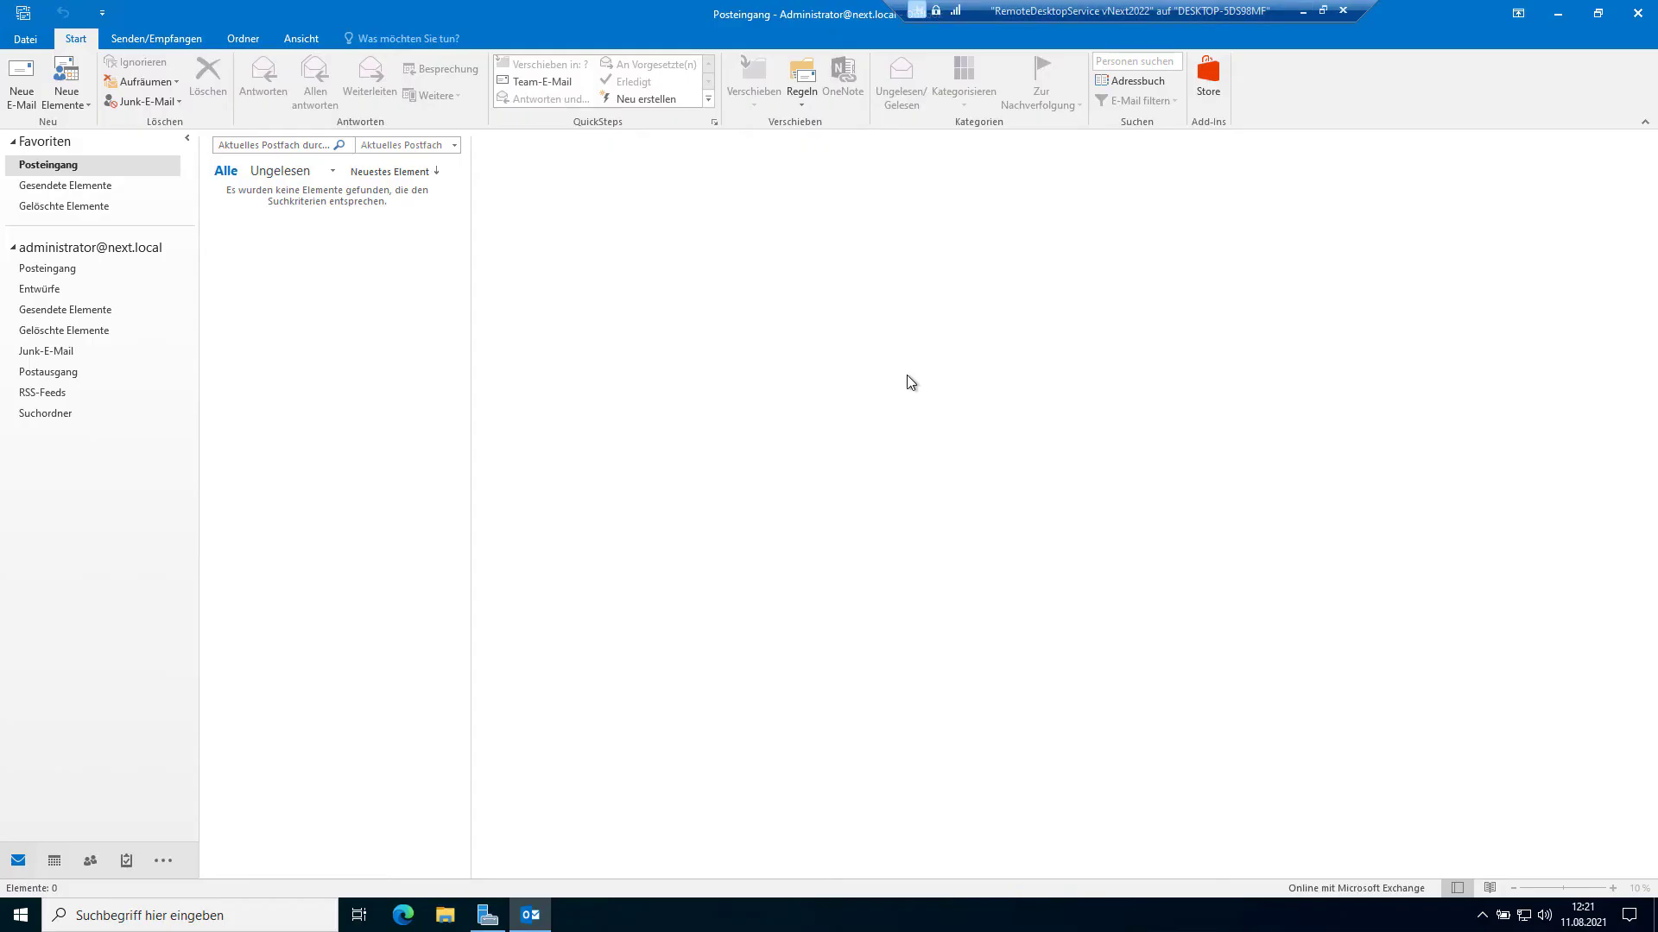
pyautogui.click(1637, 13)
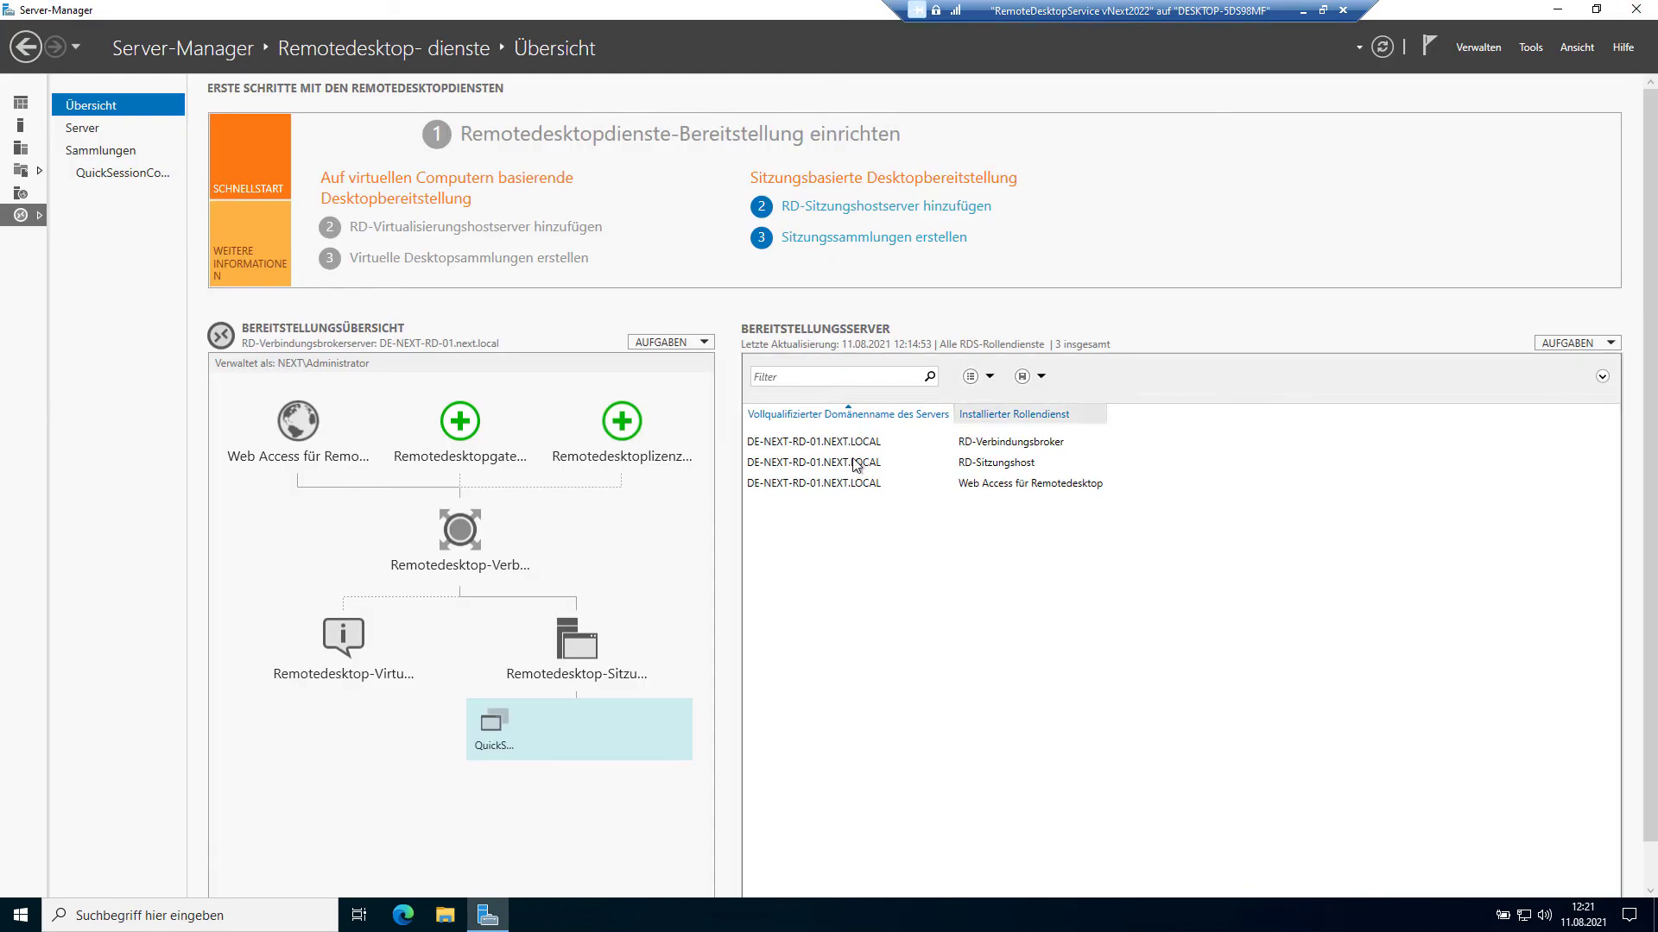
pyautogui.click(73, 129)
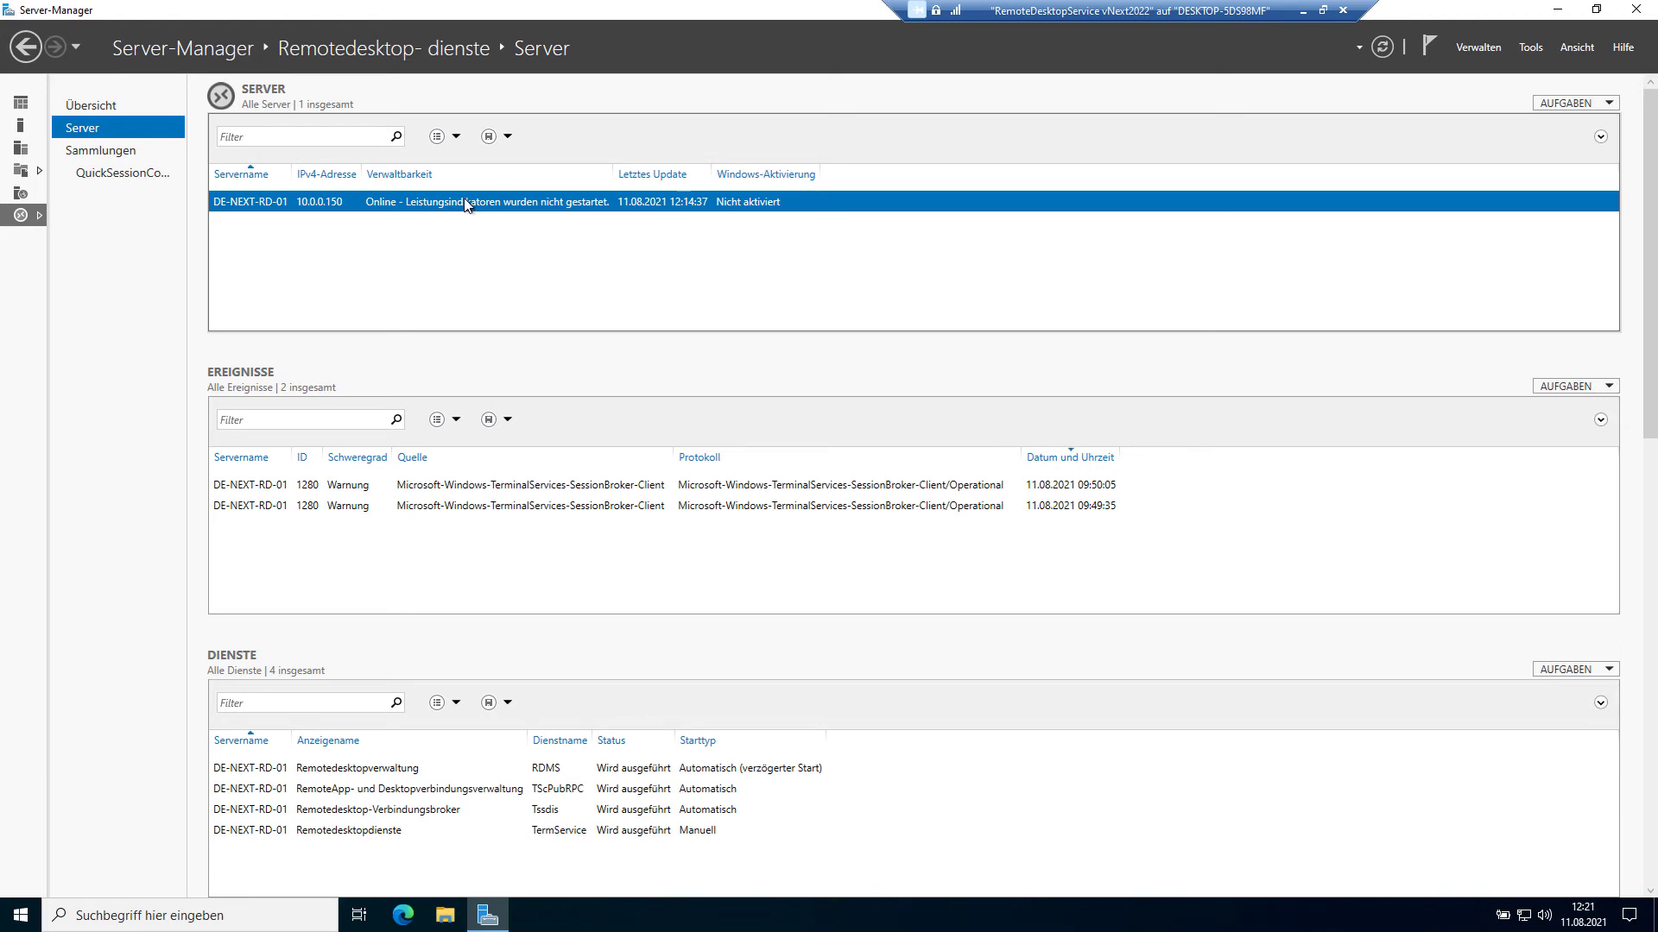
pyautogui.rightClick(465, 202)
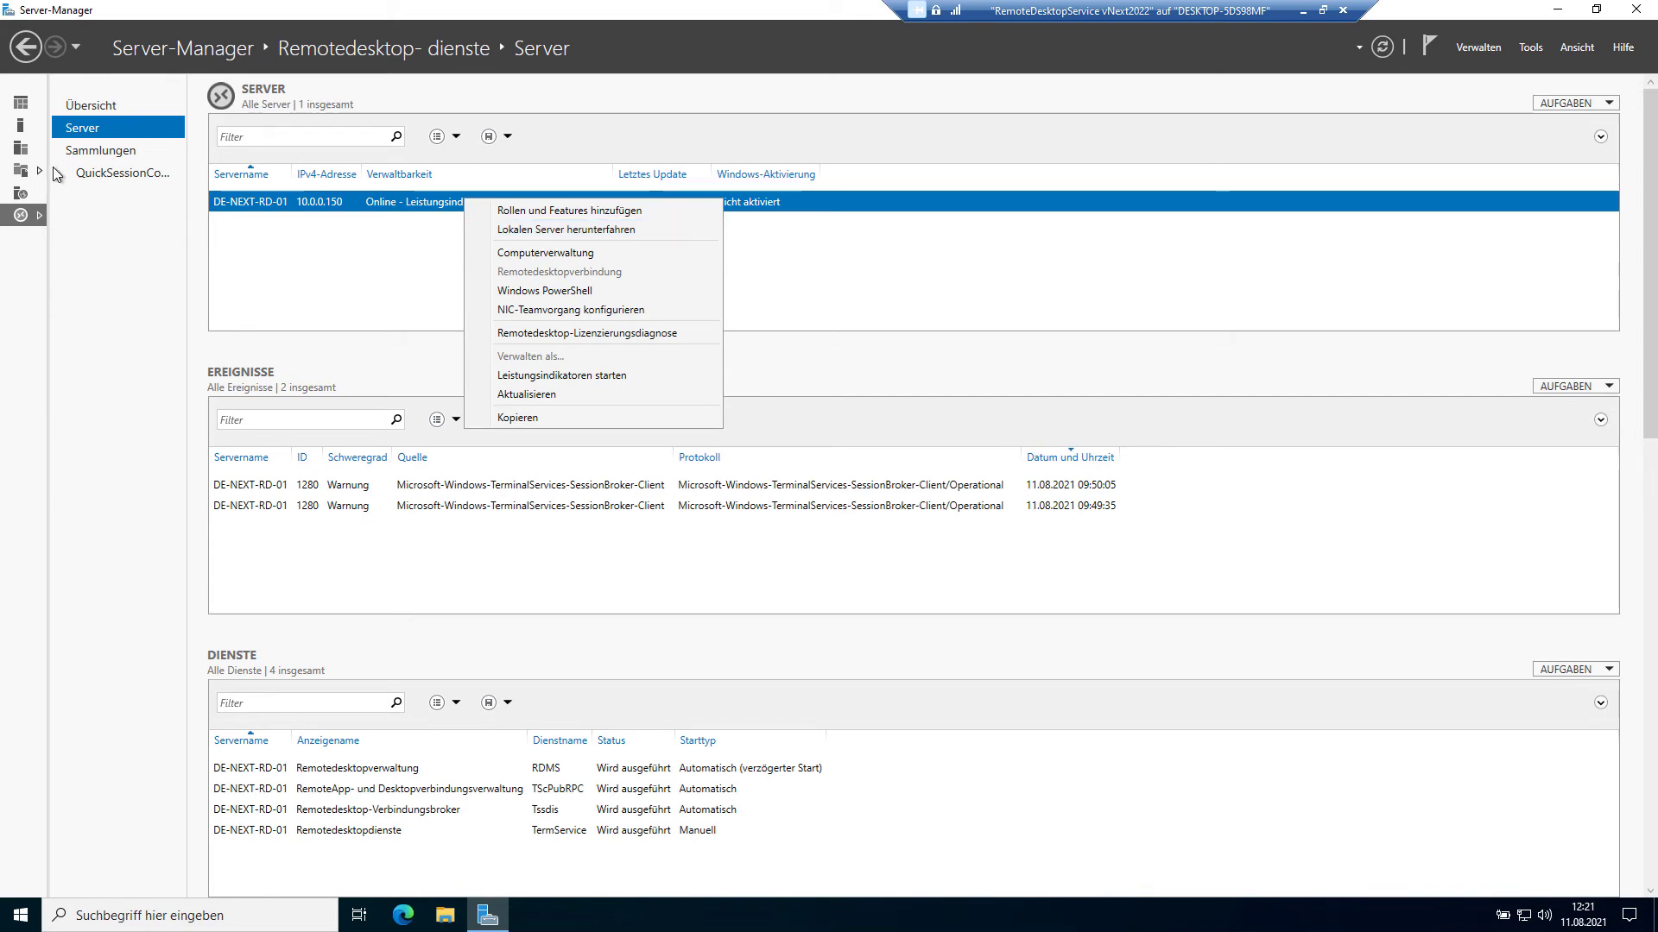
pyautogui.click(24, 152)
pyautogui.click(43, 128)
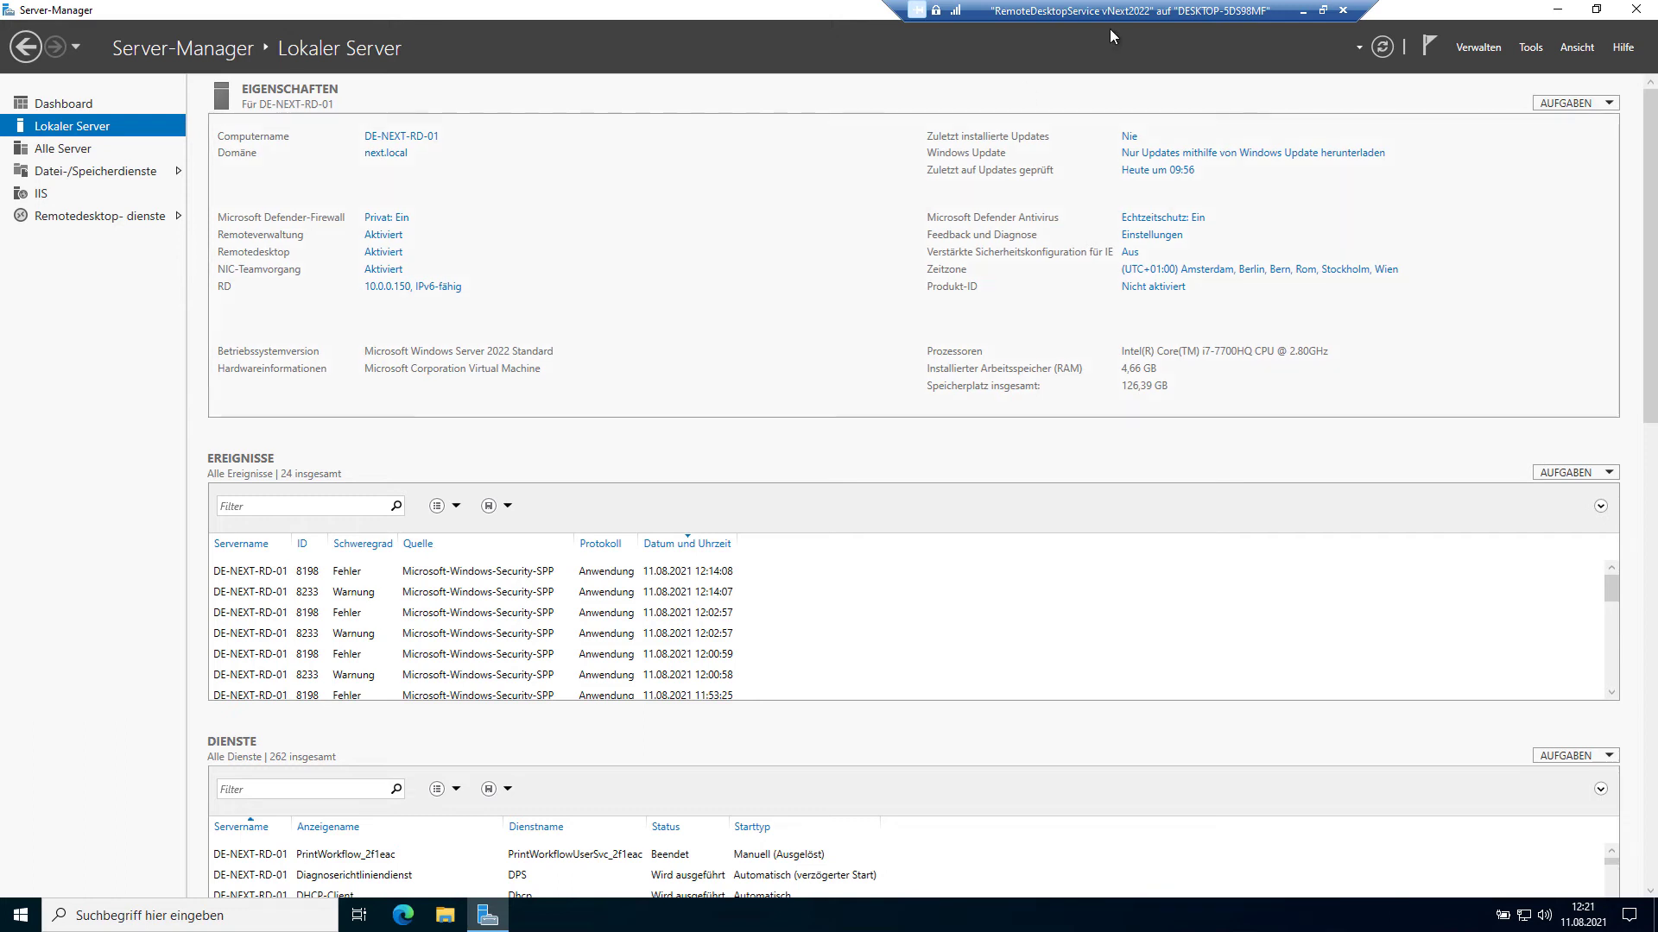
# Step: Go to Remotedesktopdienste > Sammlungen to see QuickSessionCollection with four active connections
pyautogui.moveTo(1117, 17); pyautogui.dragTo(856, 18)
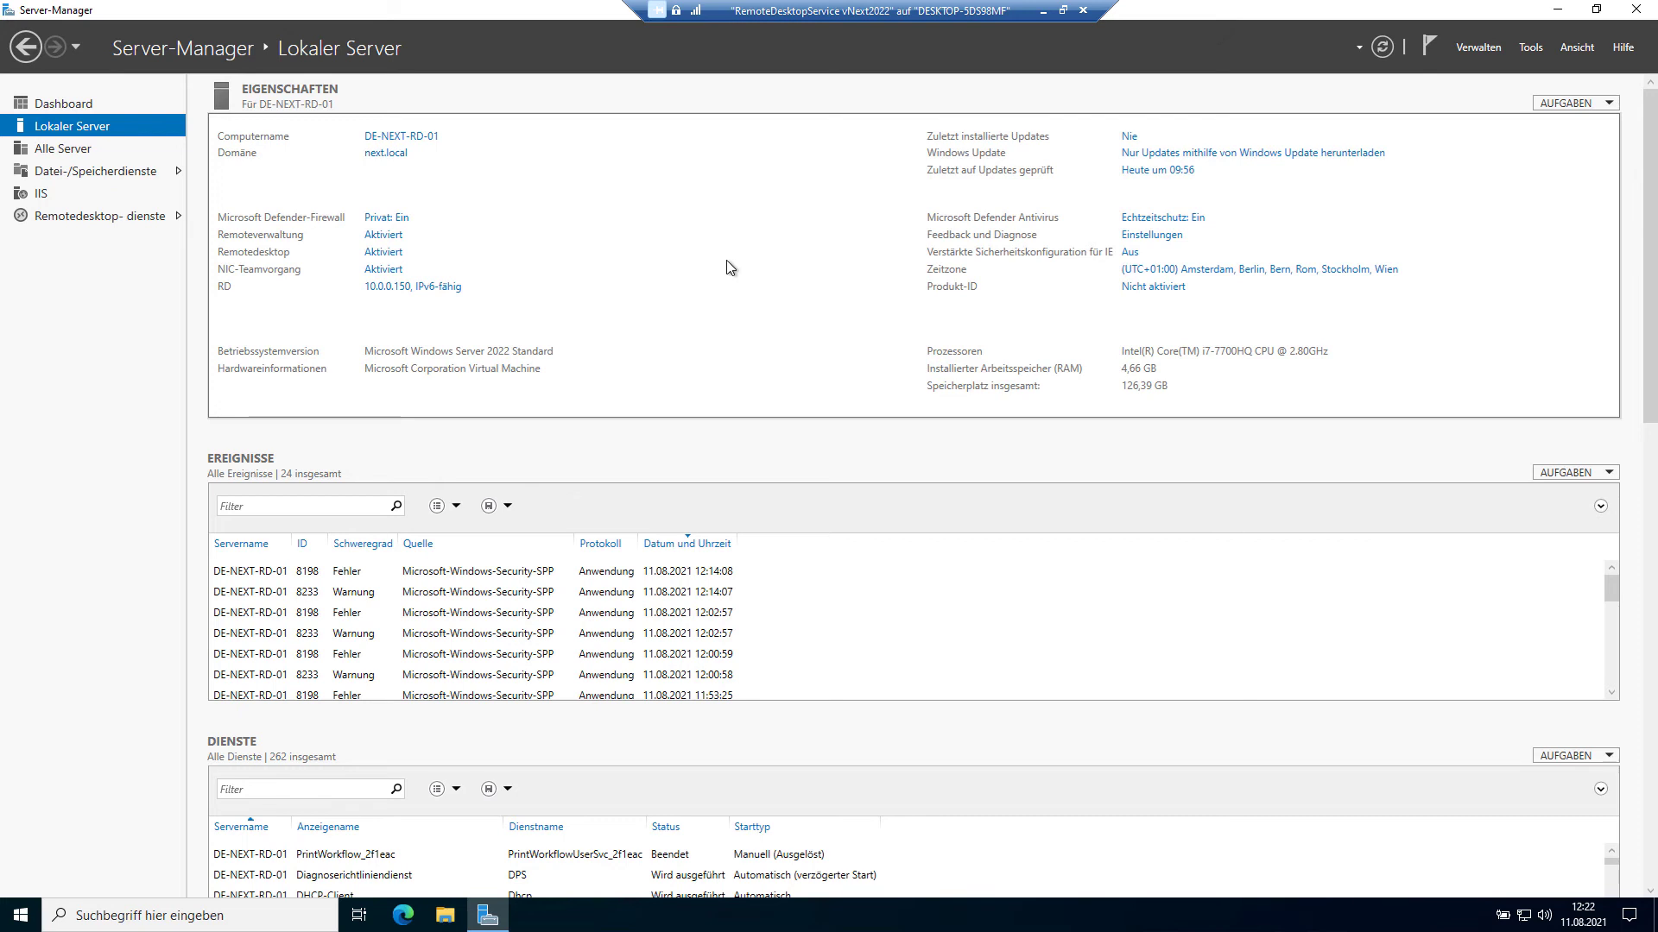
pyautogui.click(128, 216)
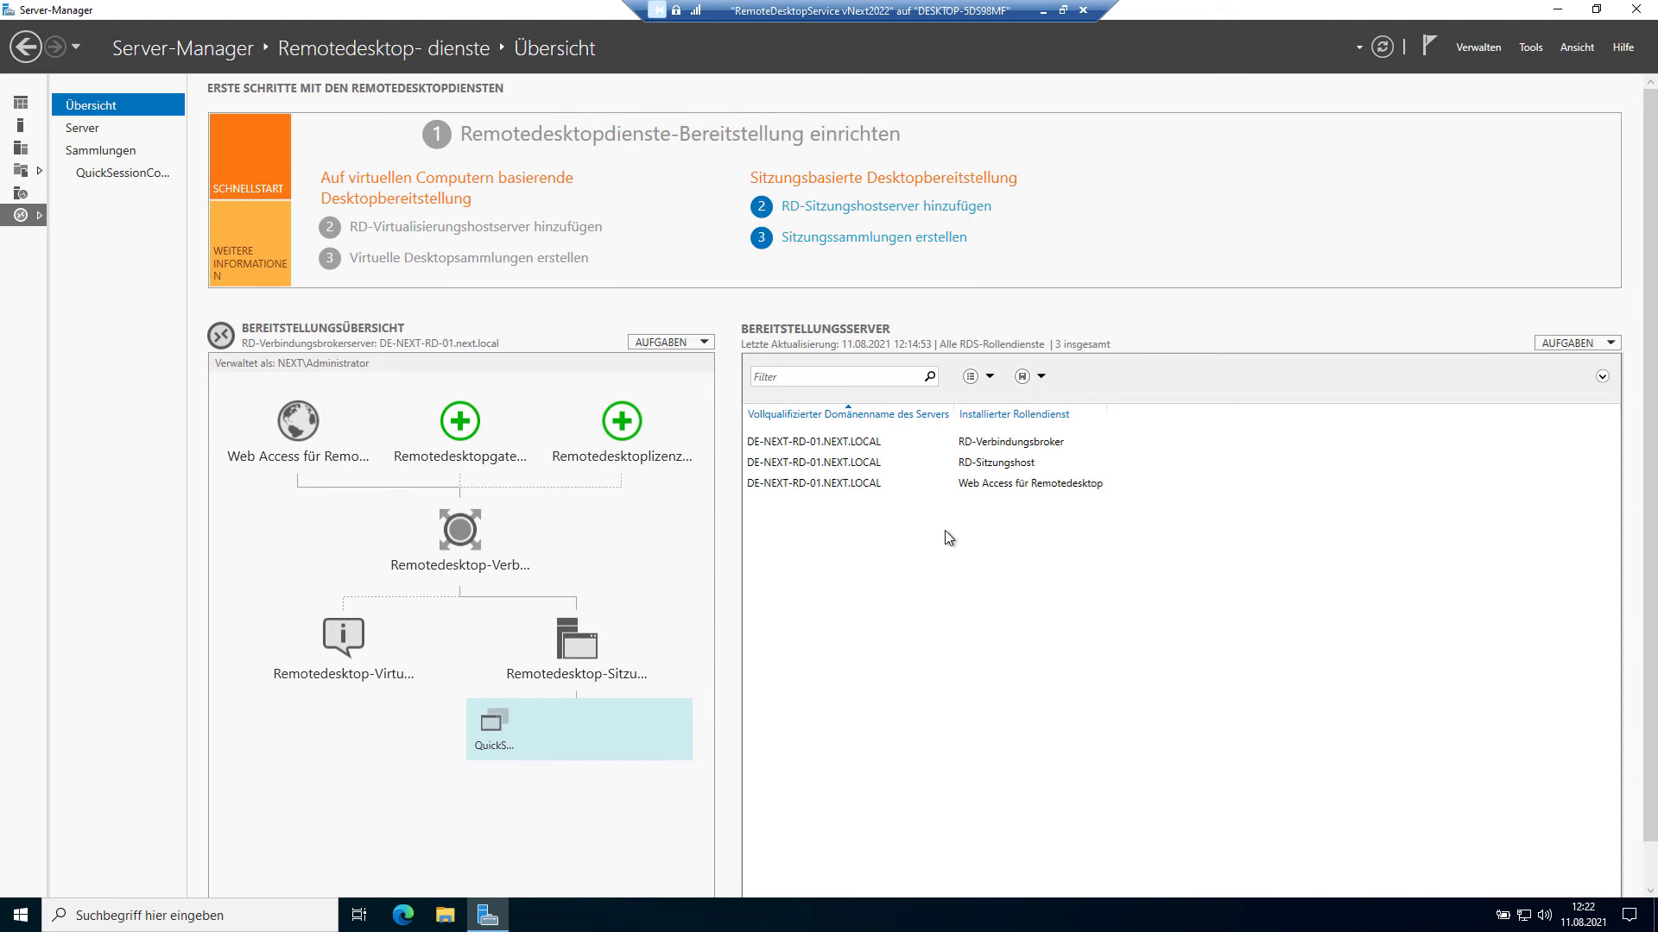
pyautogui.click(103, 151)
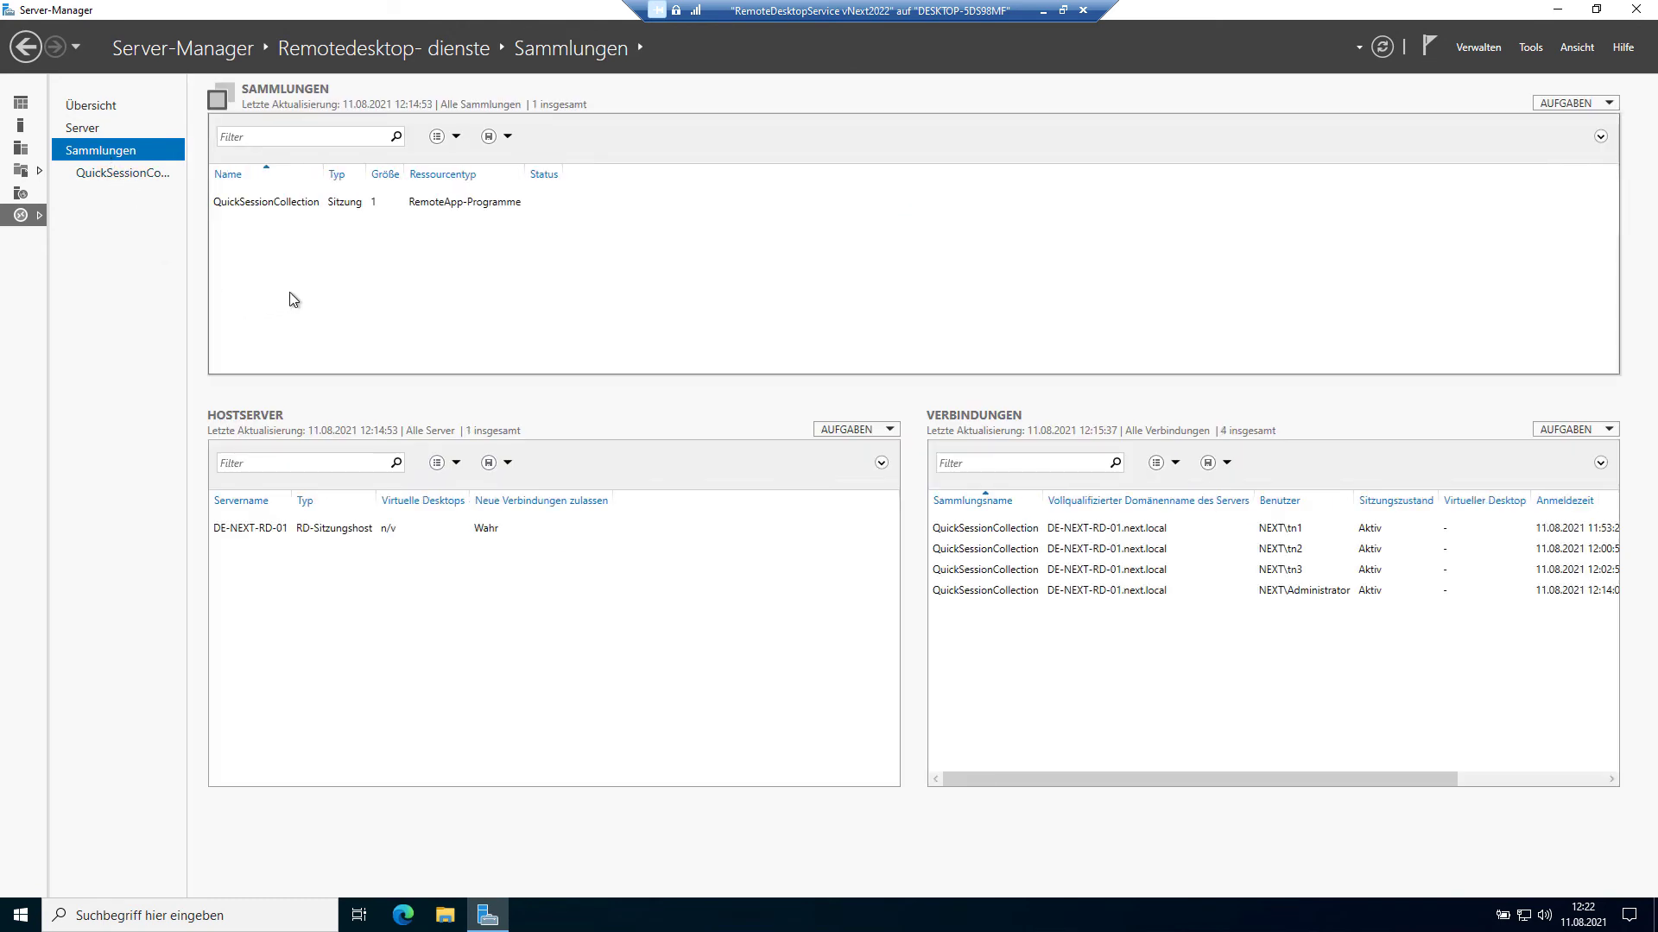
# Step: Open QuickSessionCollection, scroll its seven RemoteApps, select Outlook 2016, then minimize Server-Manager
pyautogui.click(292, 209)
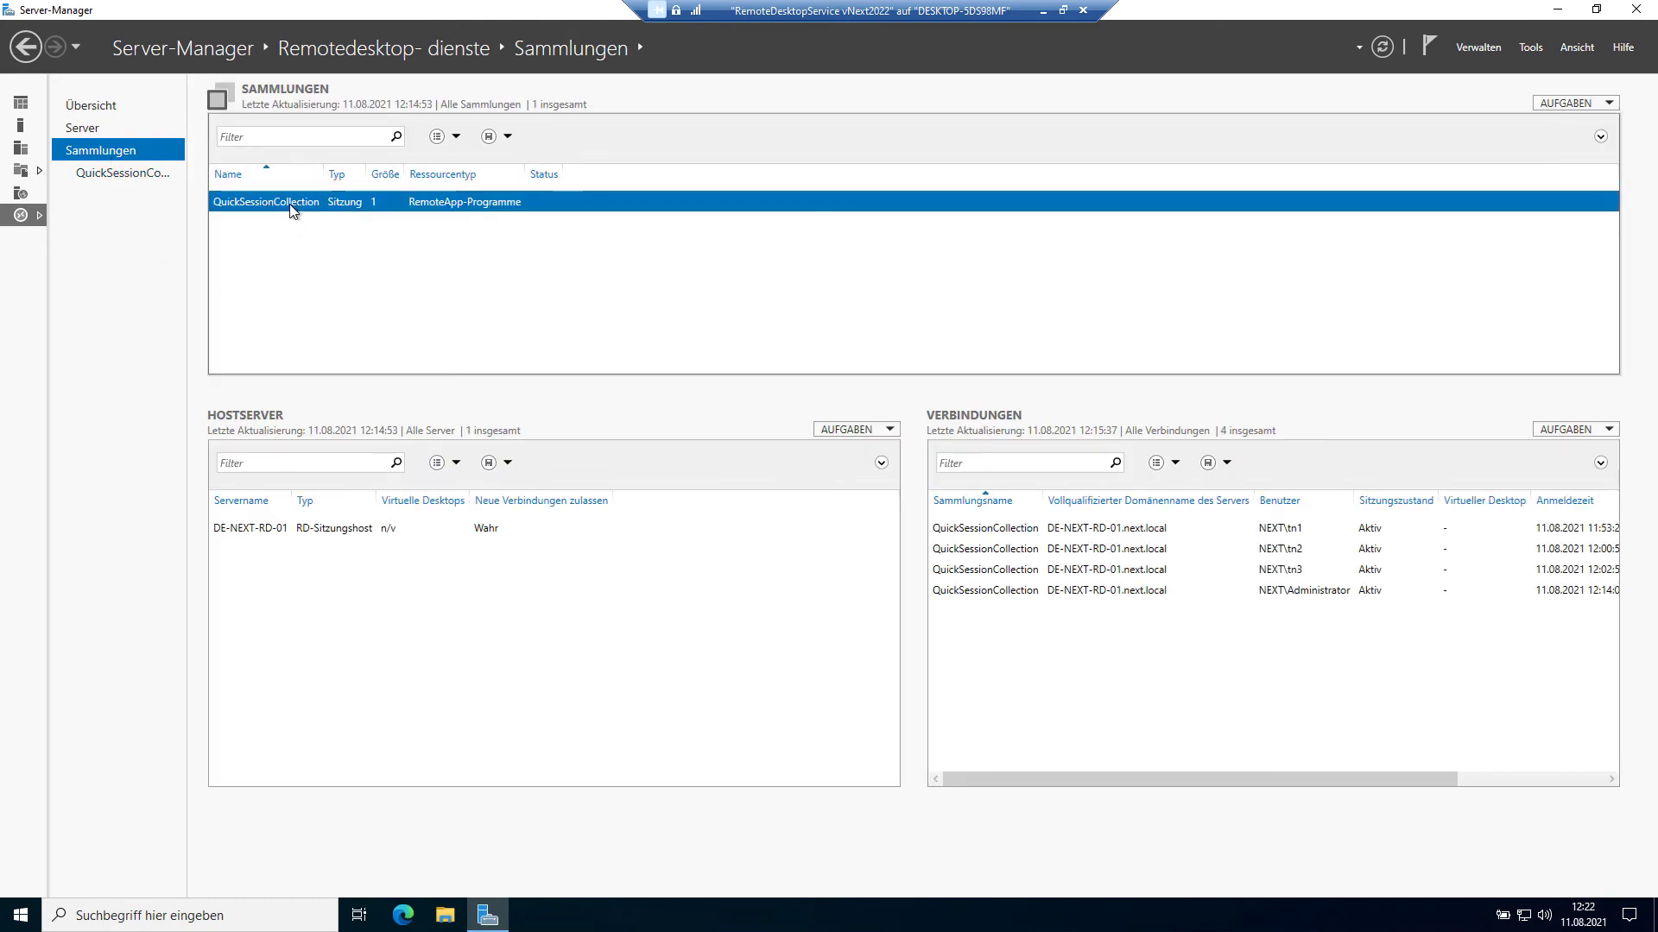
pyautogui.rightClick(290, 205)
pyautogui.click(315, 231)
pyautogui.click(128, 173)
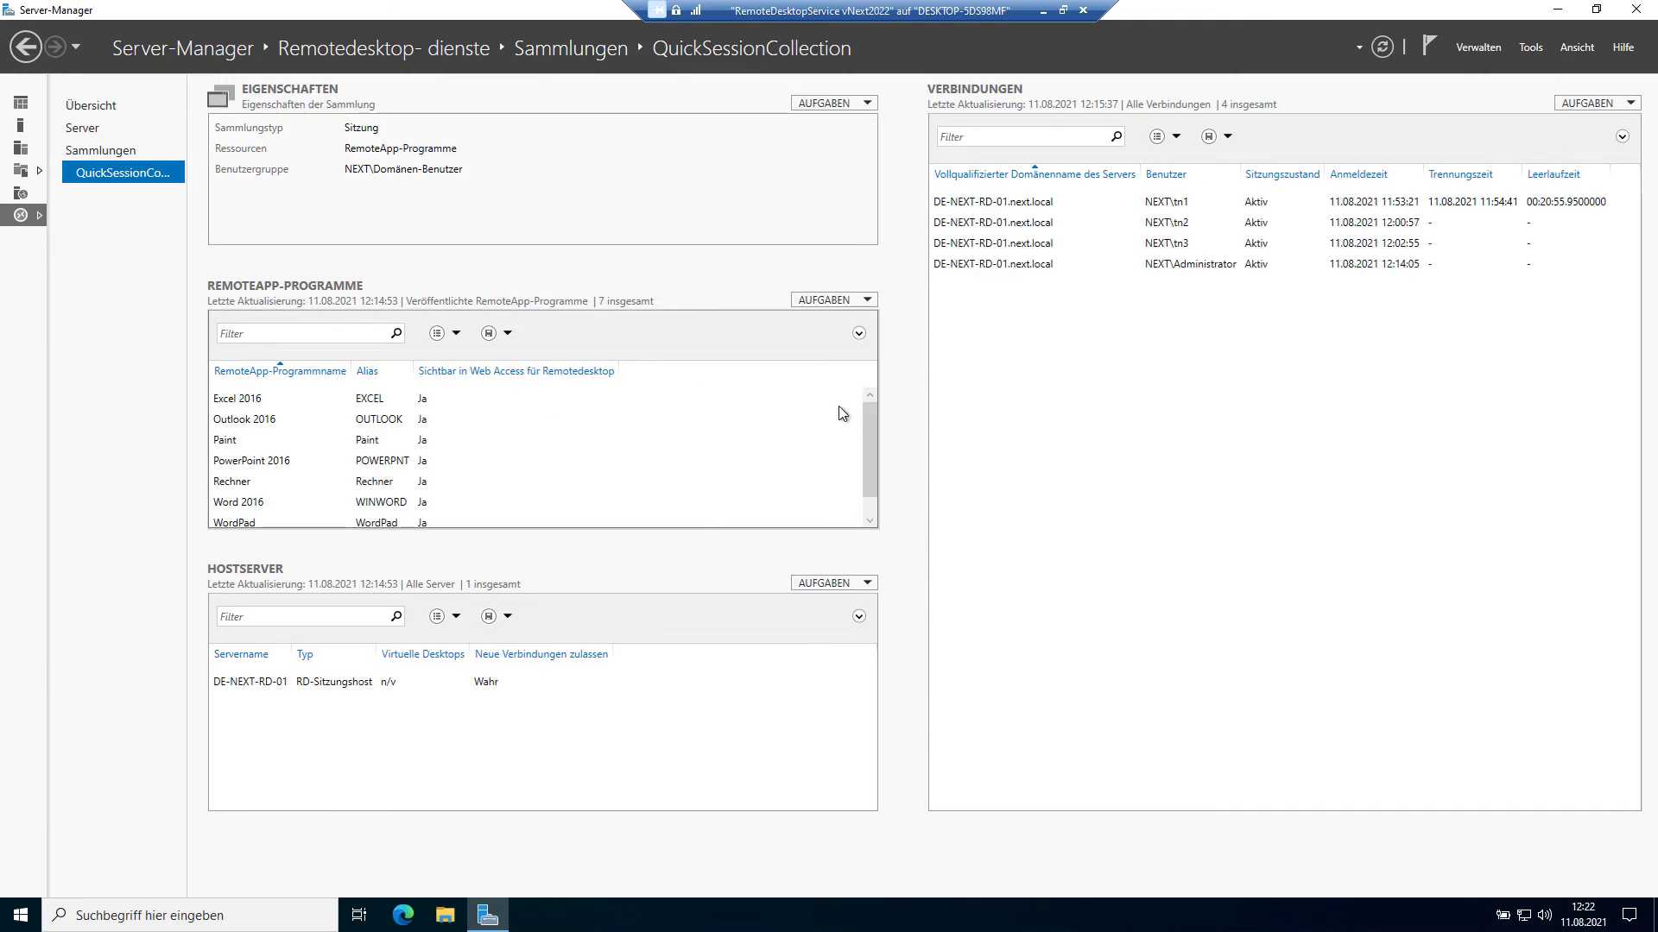
pyautogui.moveTo(865, 420); pyautogui.dragTo(868, 399)
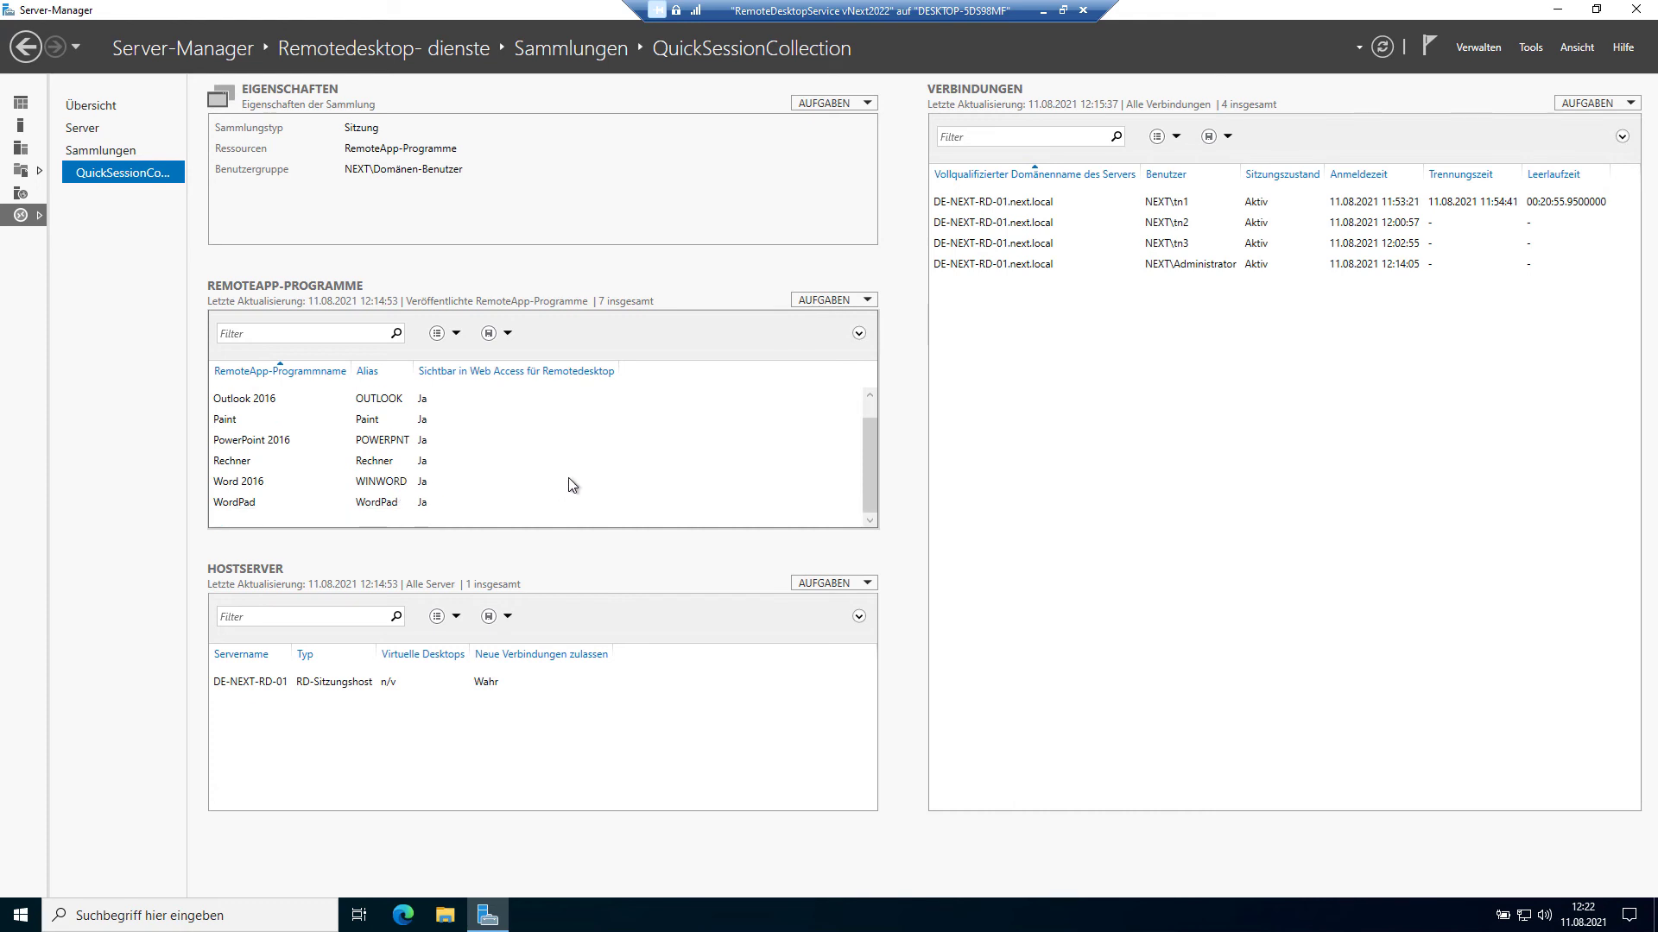
pyautogui.click(391, 419)
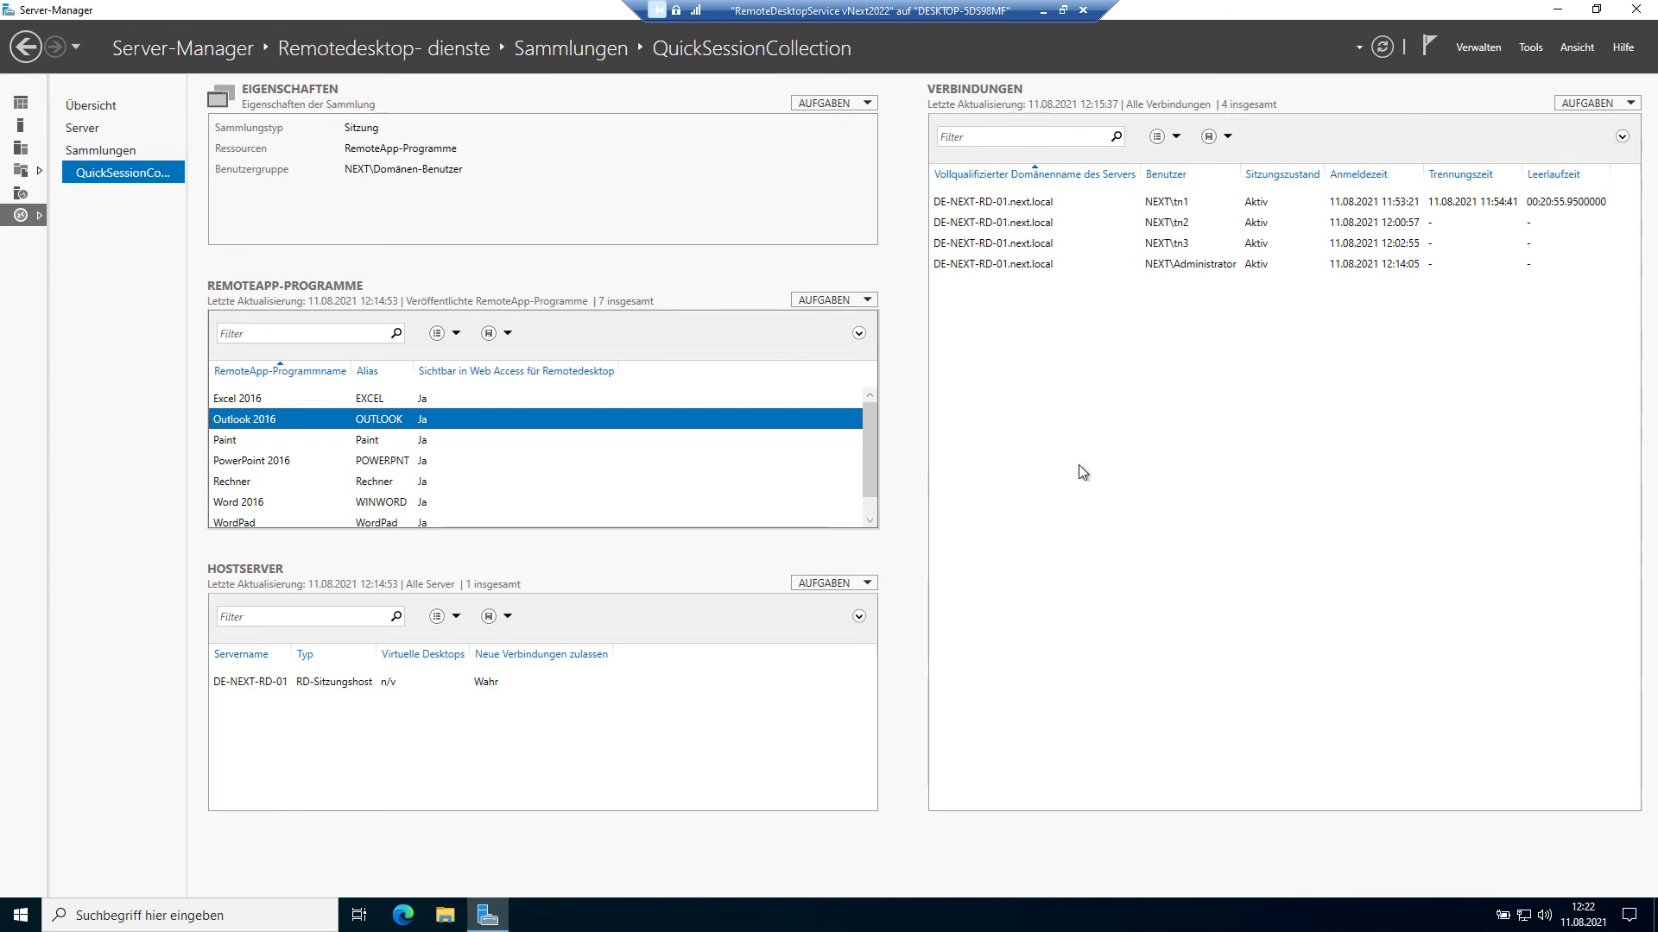
pyautogui.click(1559, 10)
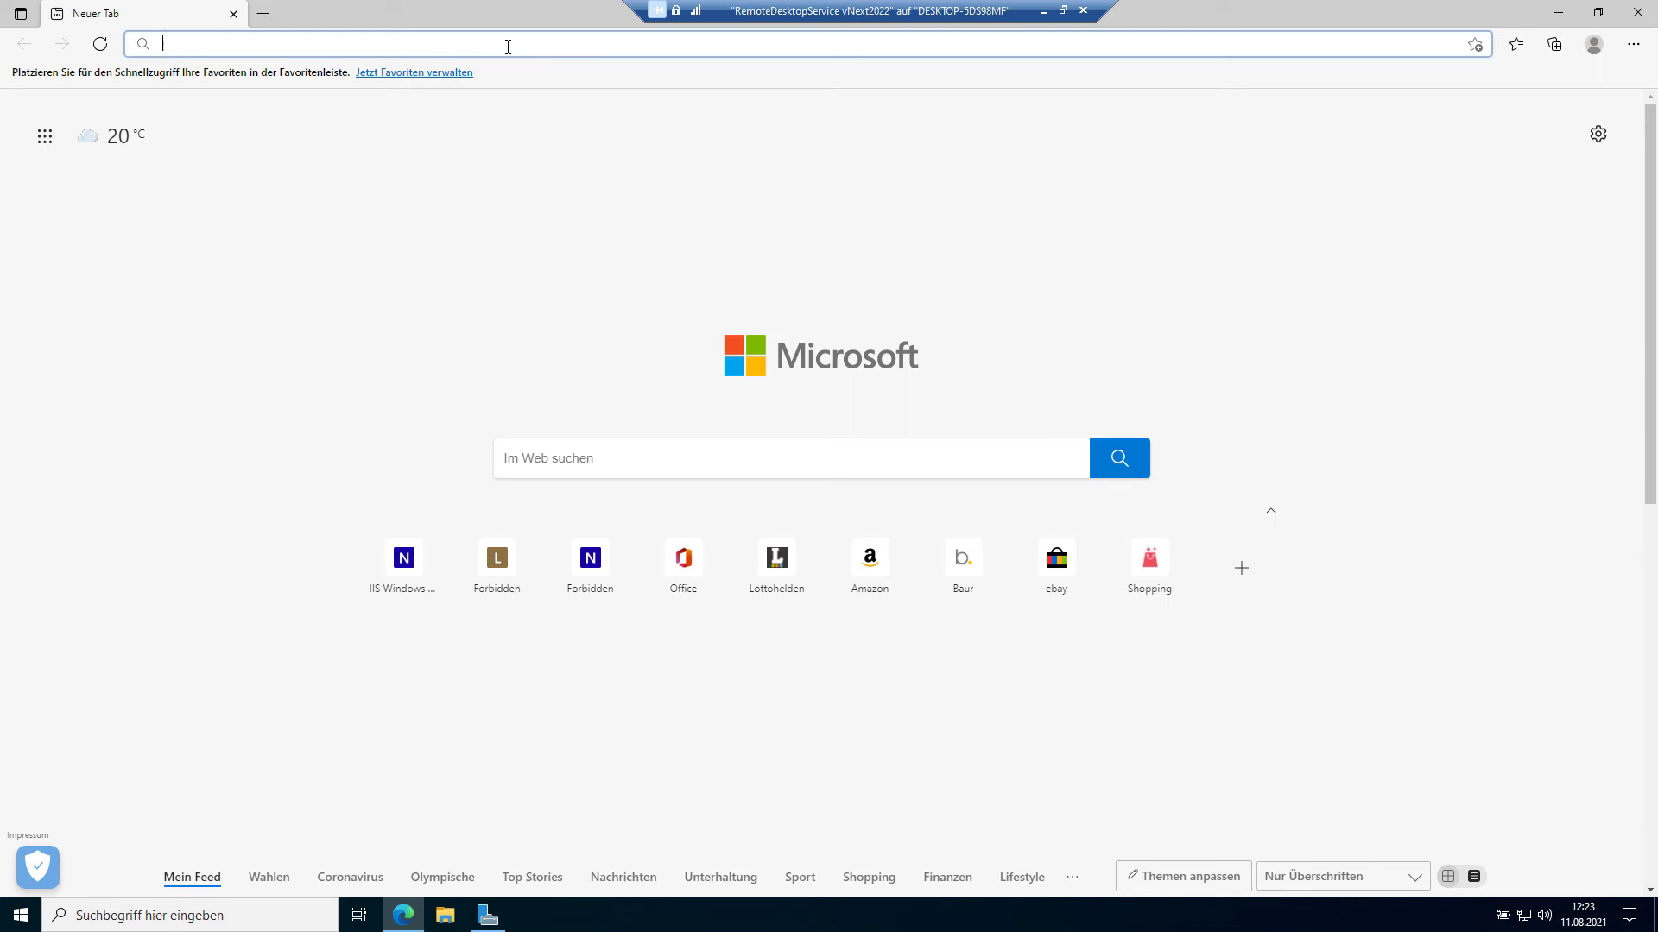
pyautogui.write('http://de-next-rd-01.next.local')
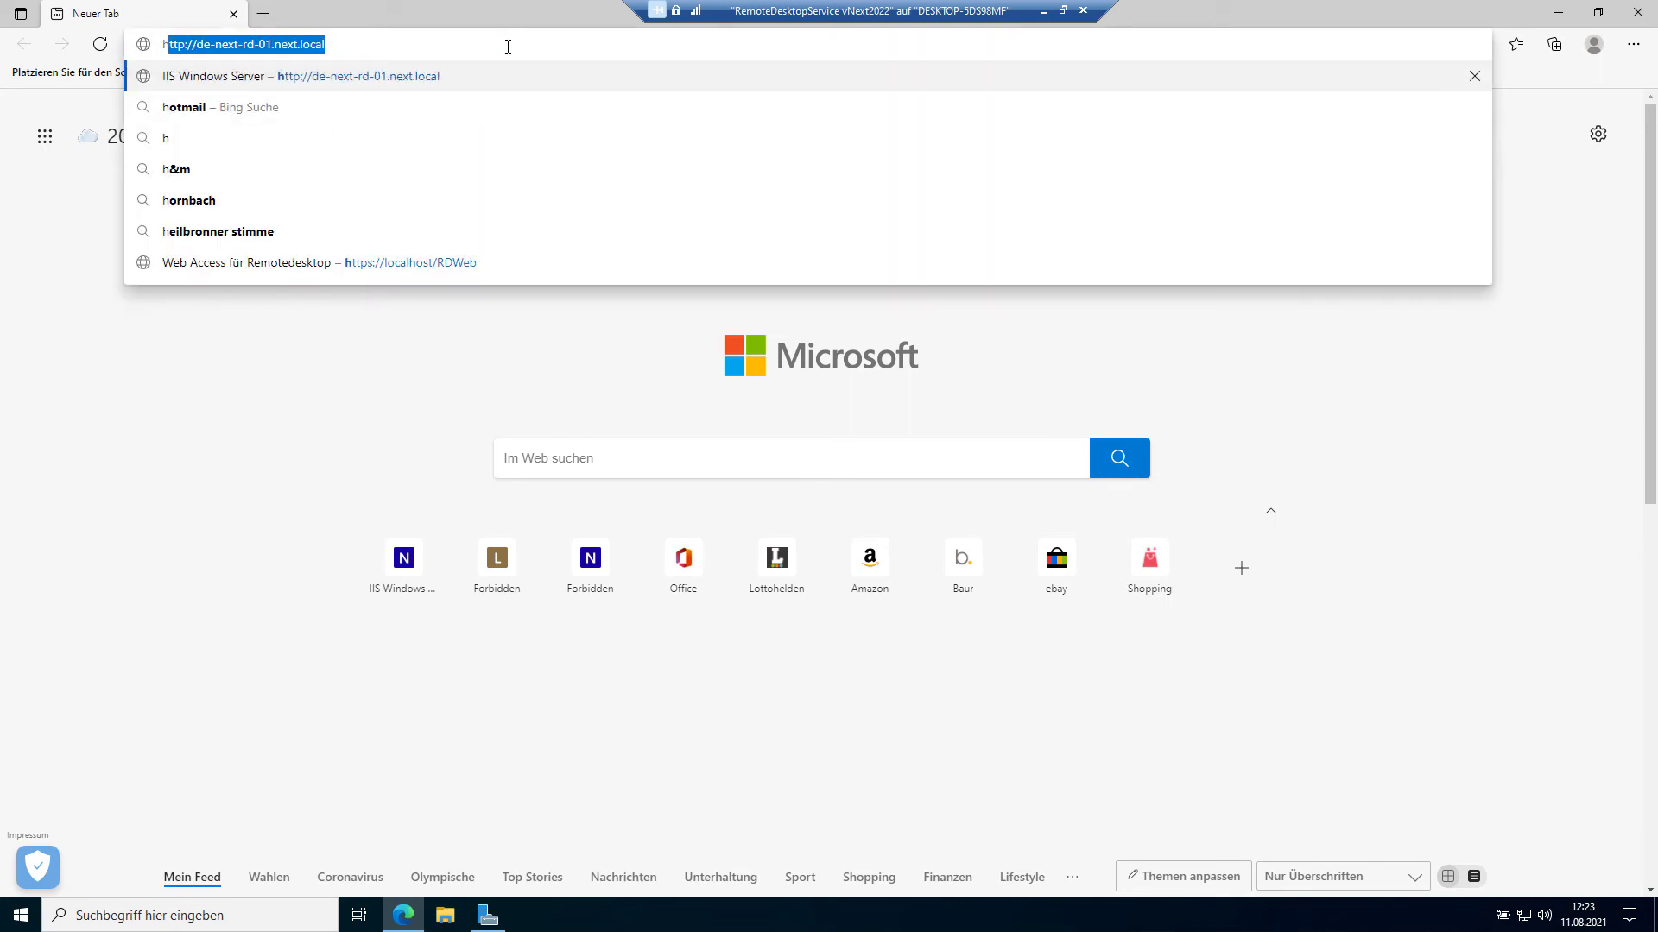
pyautogui.press('End')
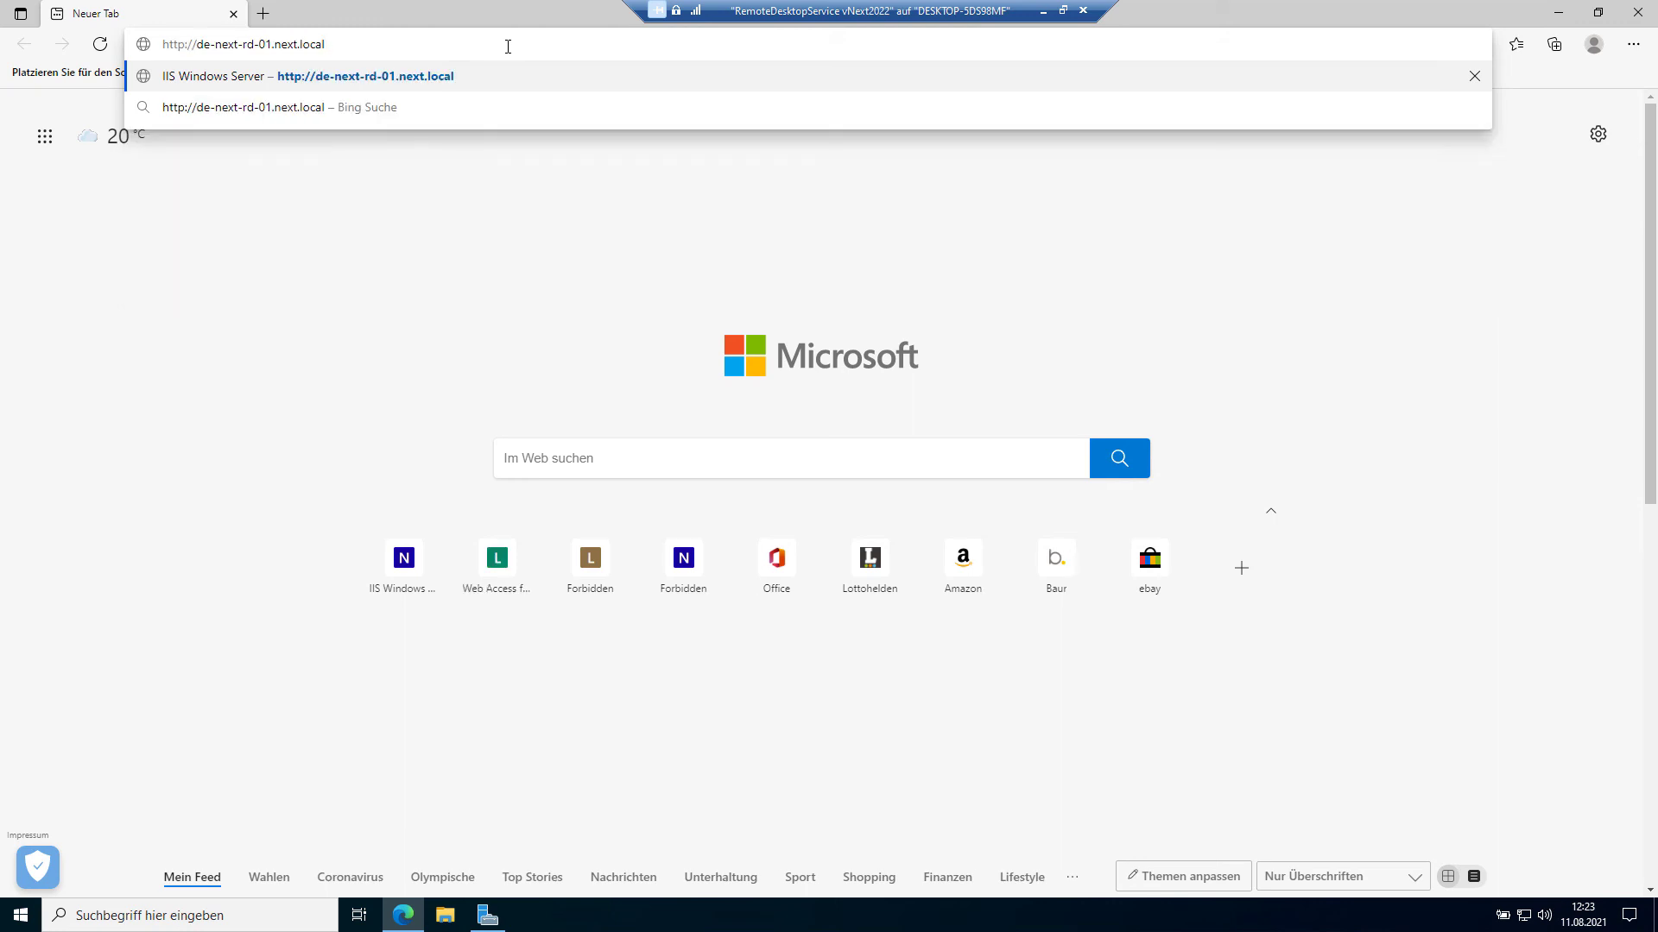
pyautogui.write('/Rd')
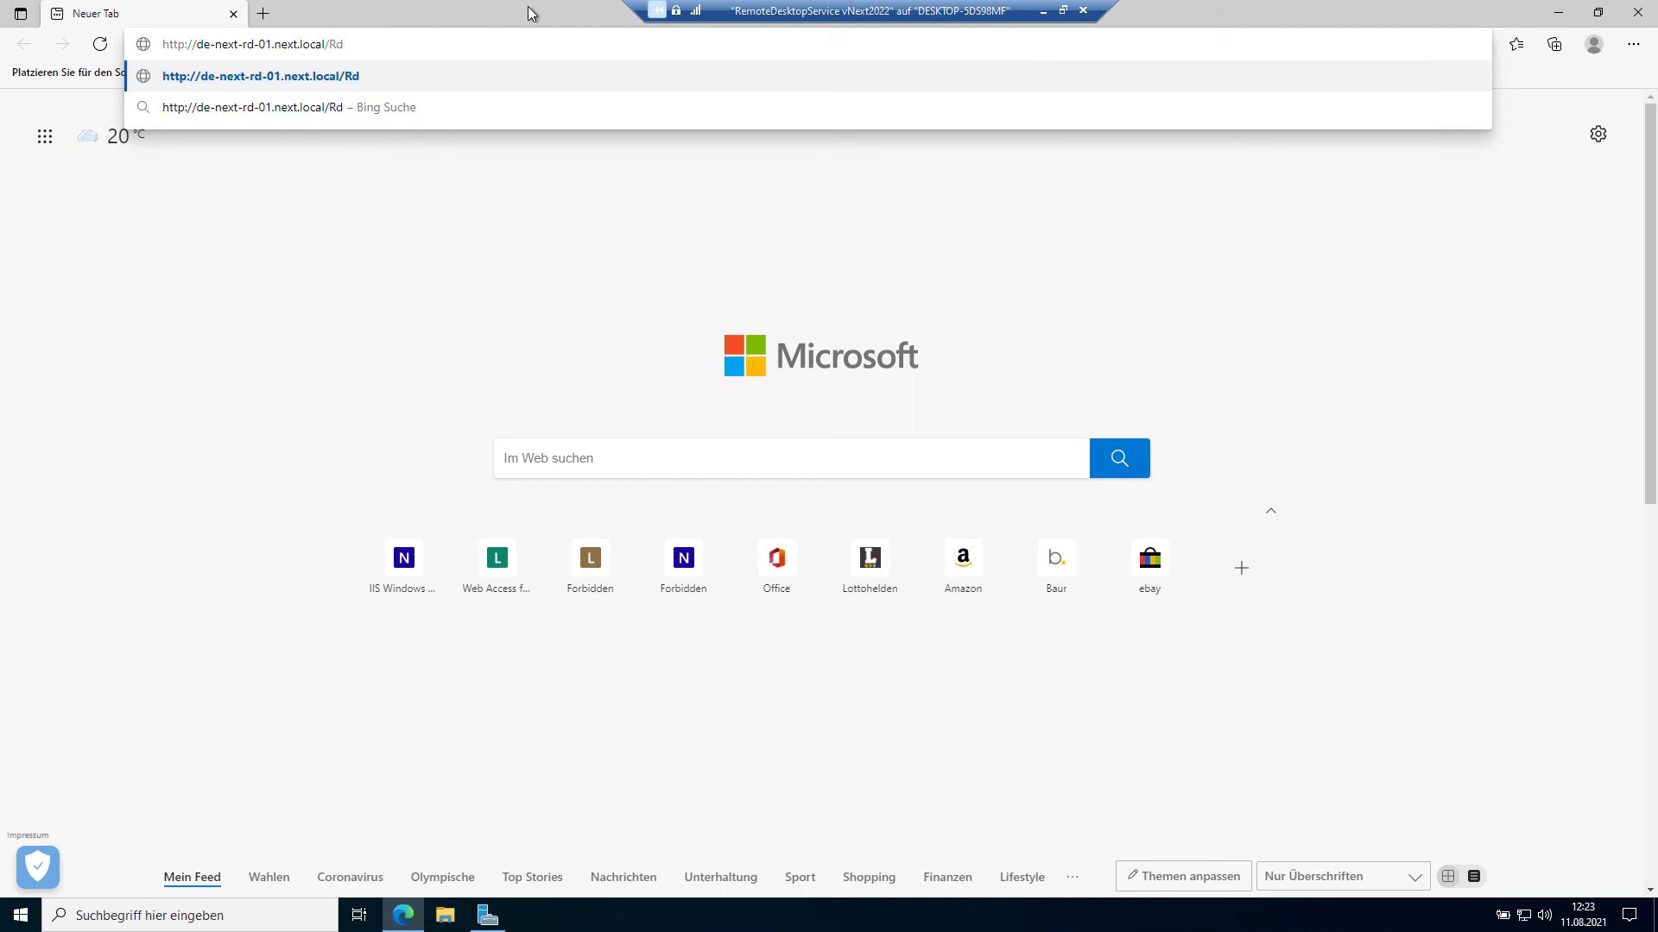
pyautogui.write('We')
pyautogui.press('BackSpace')
pyautogui.press('BackSpace')
pyautogui.press('BackSpace')
pyautogui.press('BackSpace')
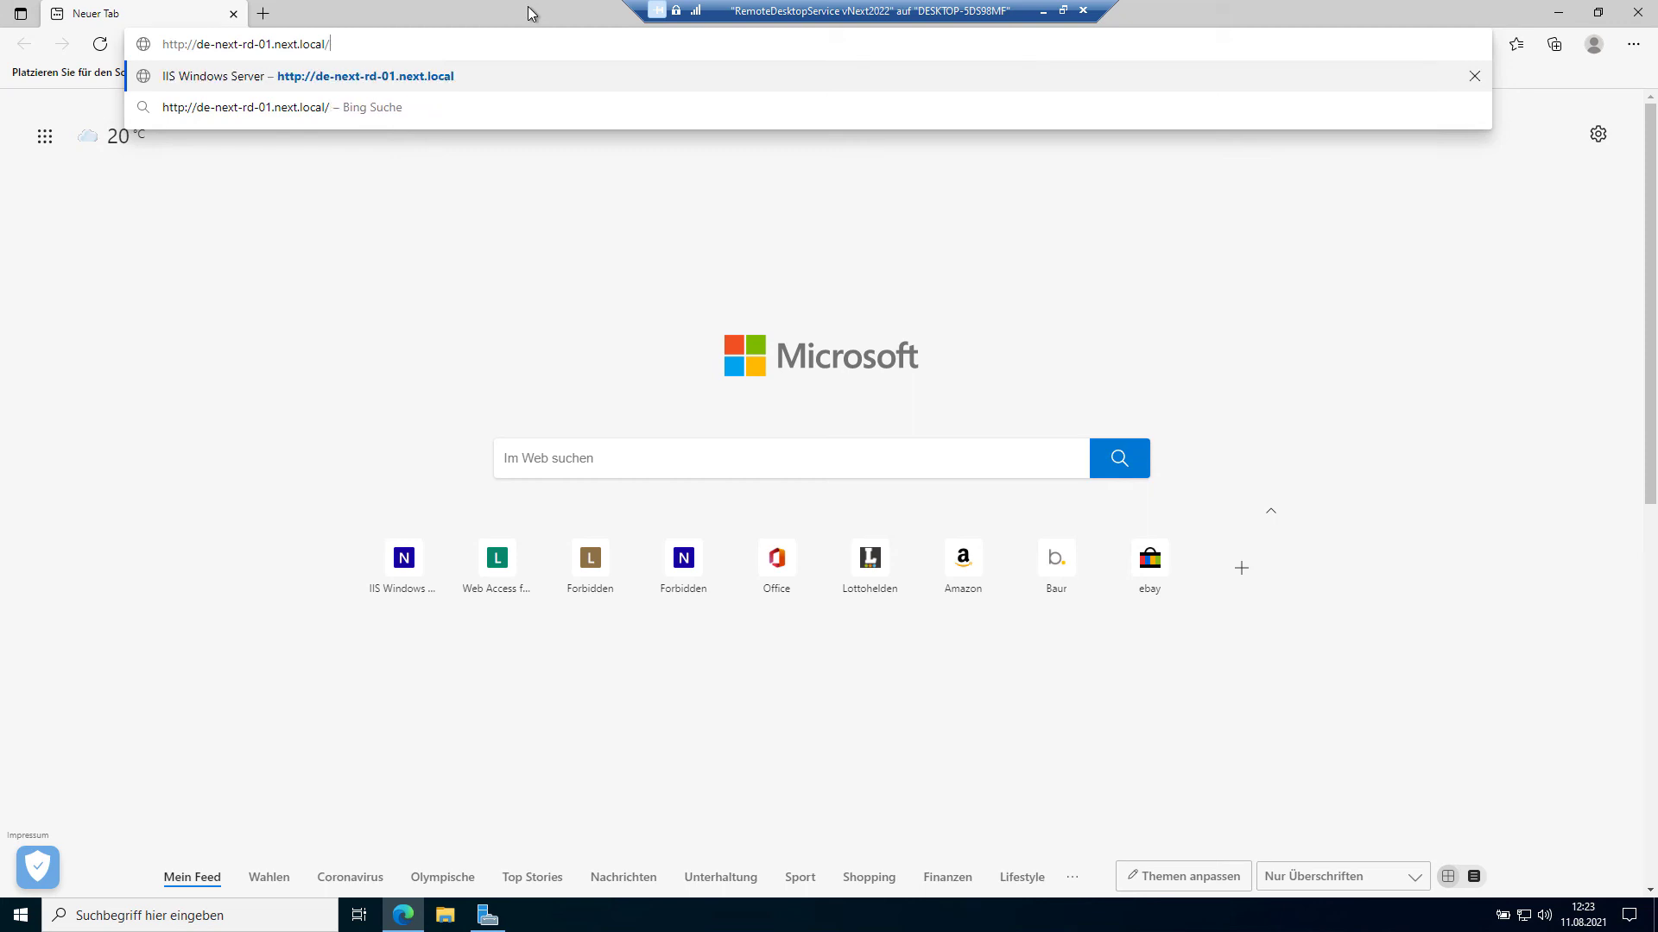
pyautogui.write('RDw')
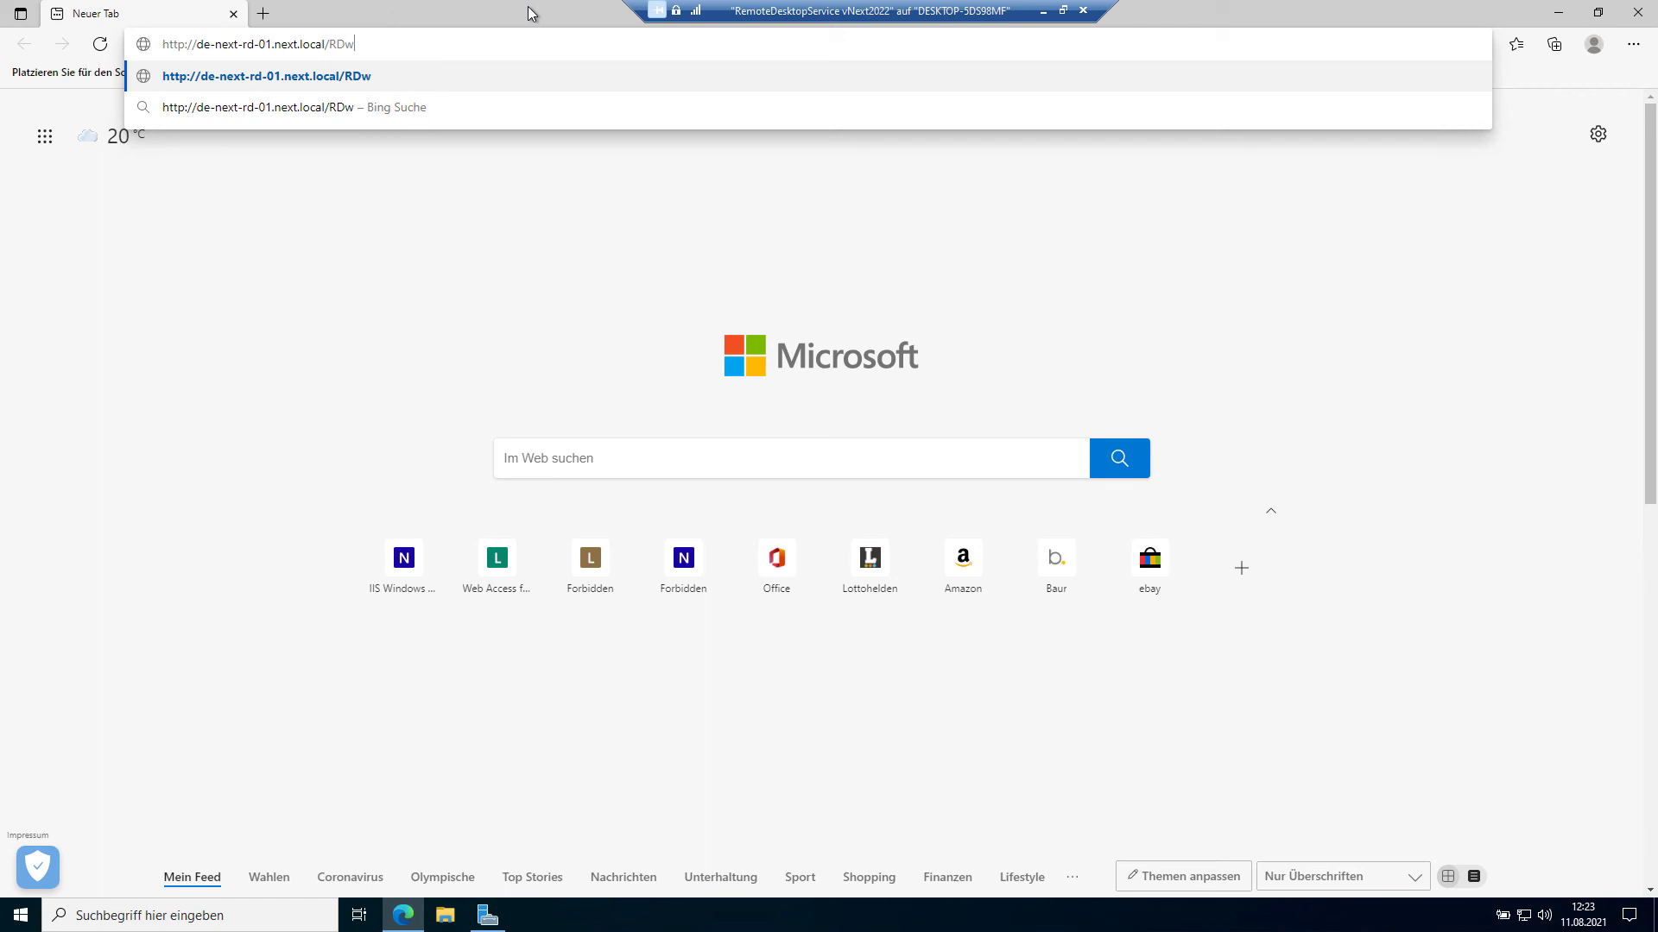
pyautogui.write('eb')
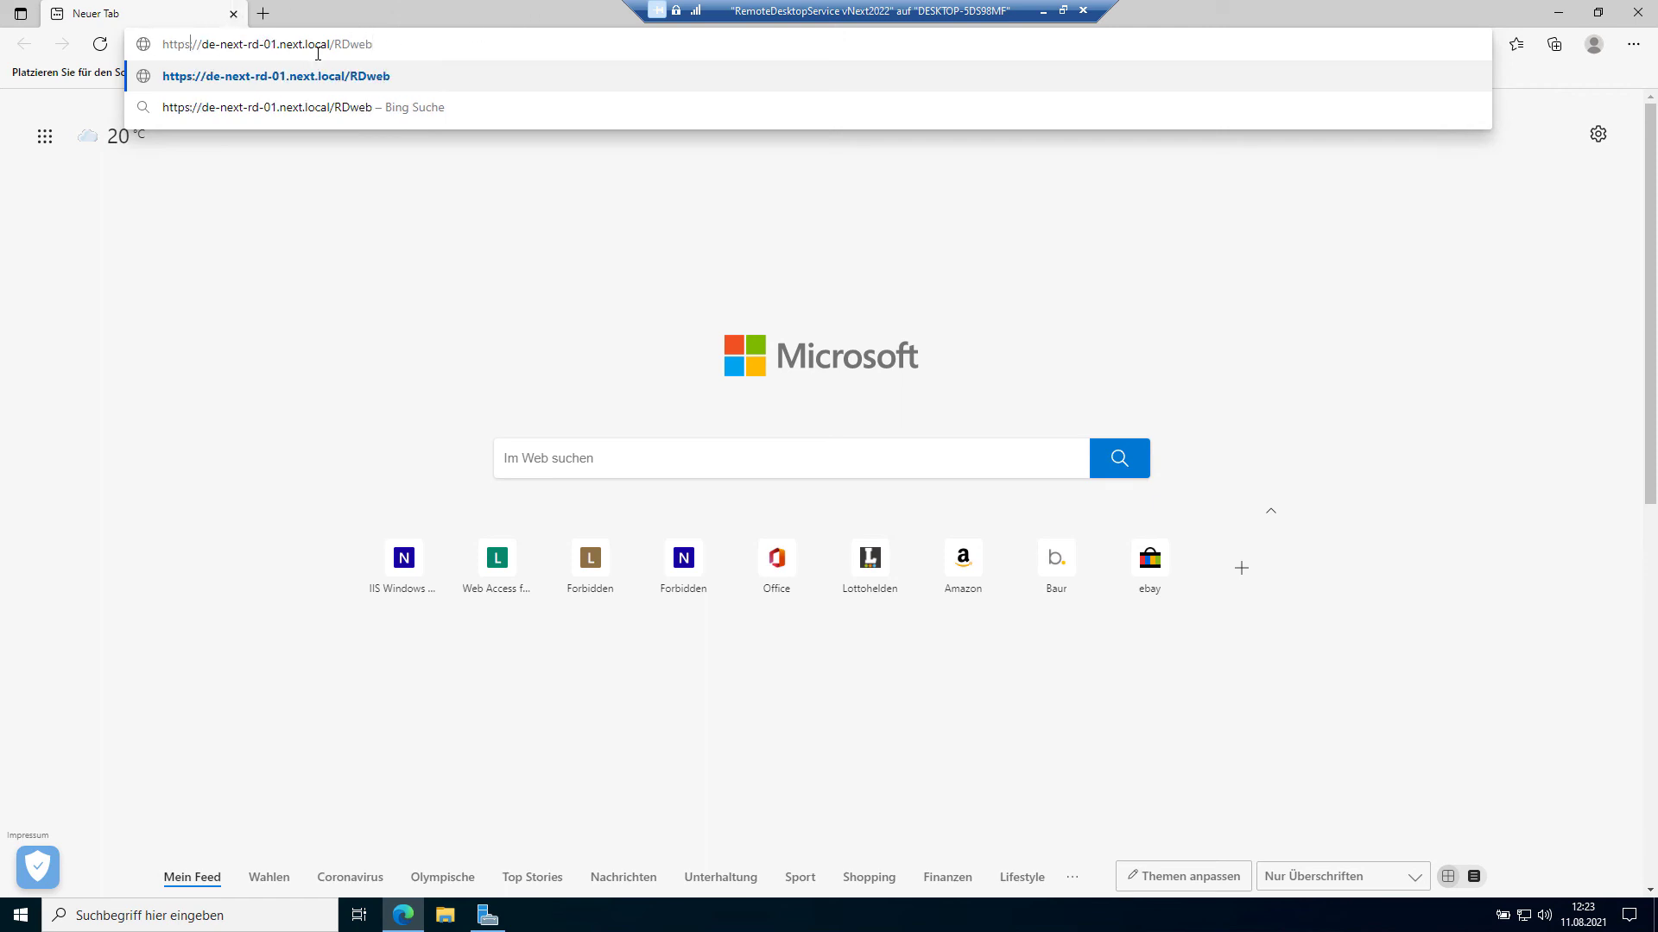
pyautogui.click(396, 81)
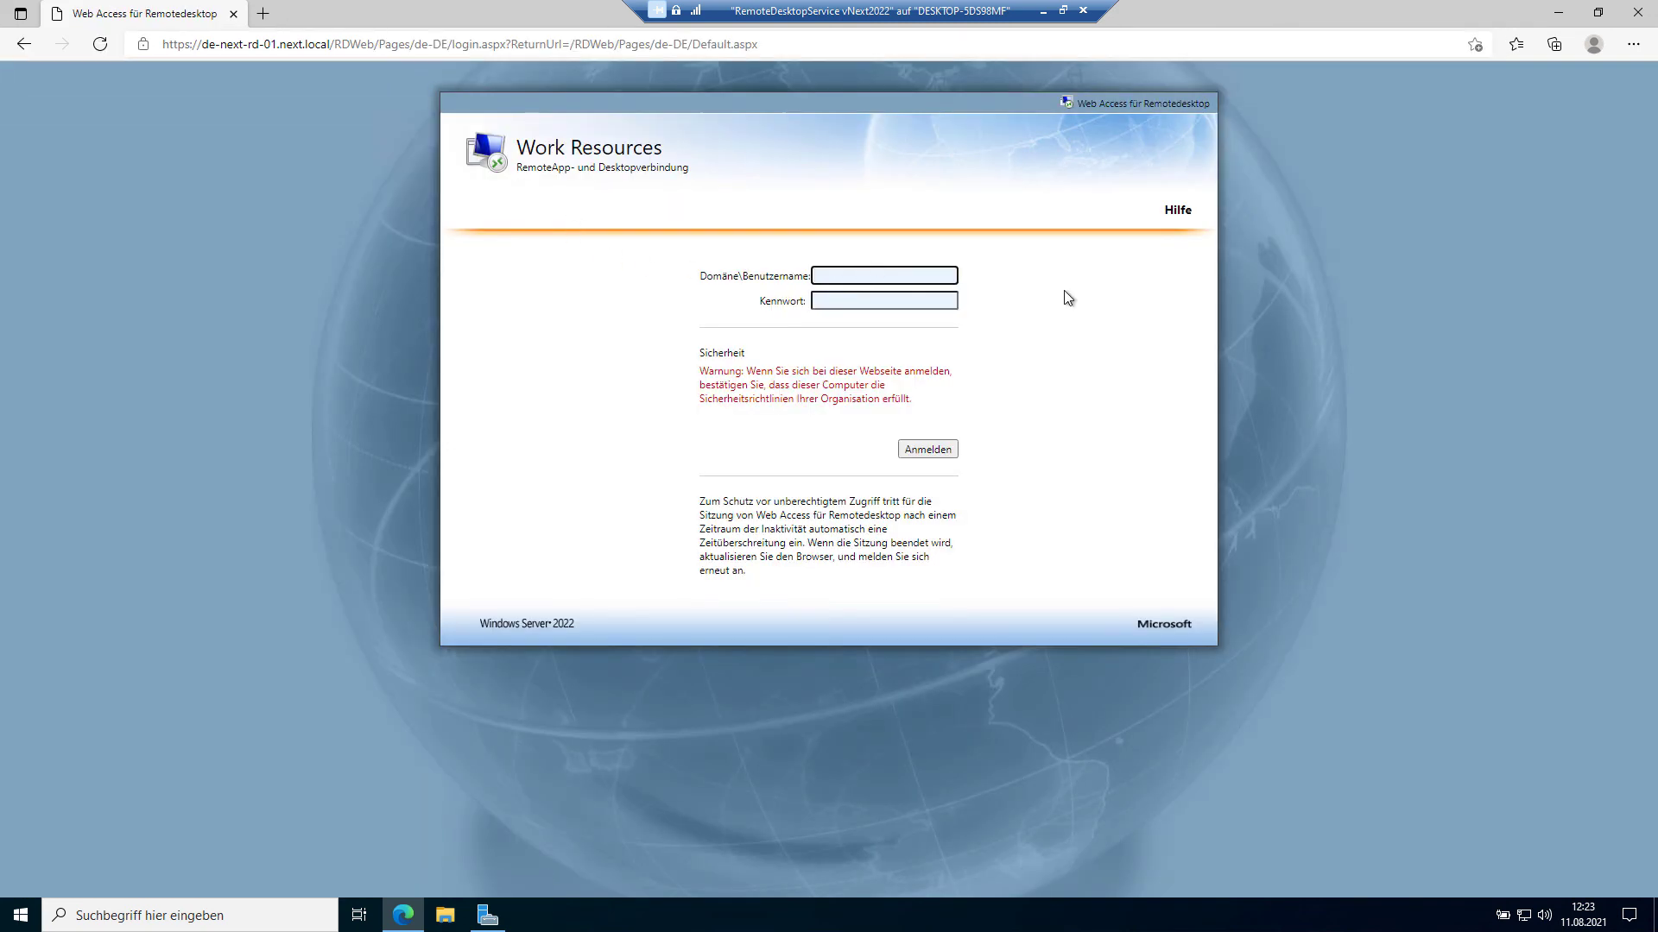
# Step: Sign in to RD Web Access as next\tn1 with the account password and save it in Edge
pyautogui.write('next\\')
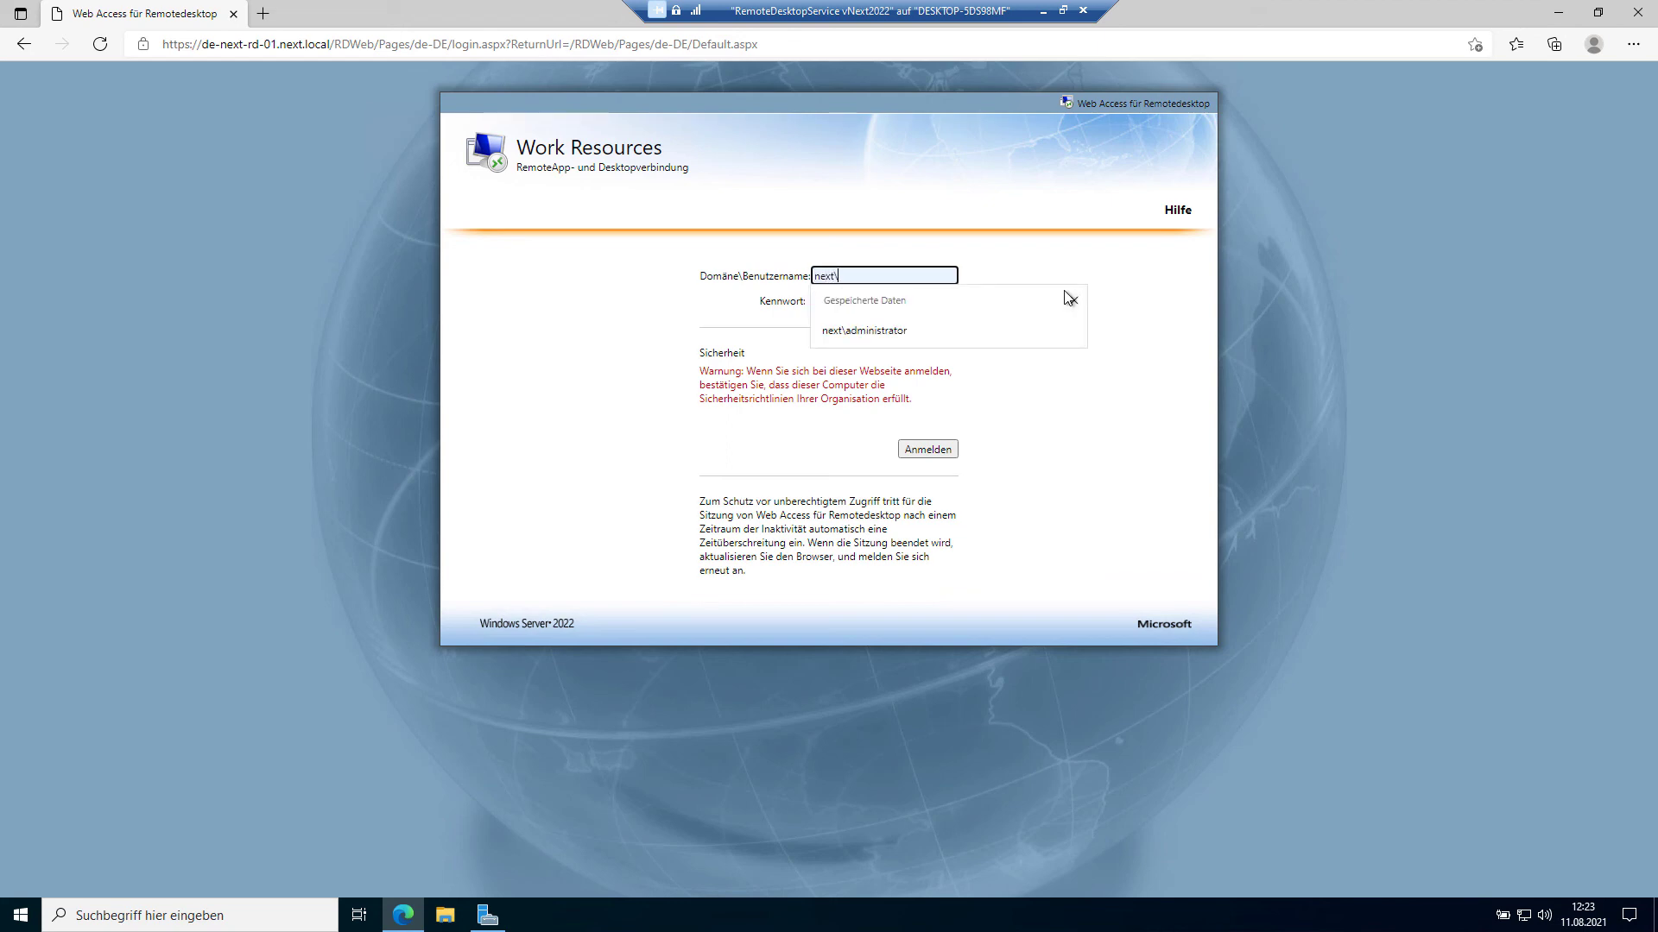
pyautogui.write('tn')
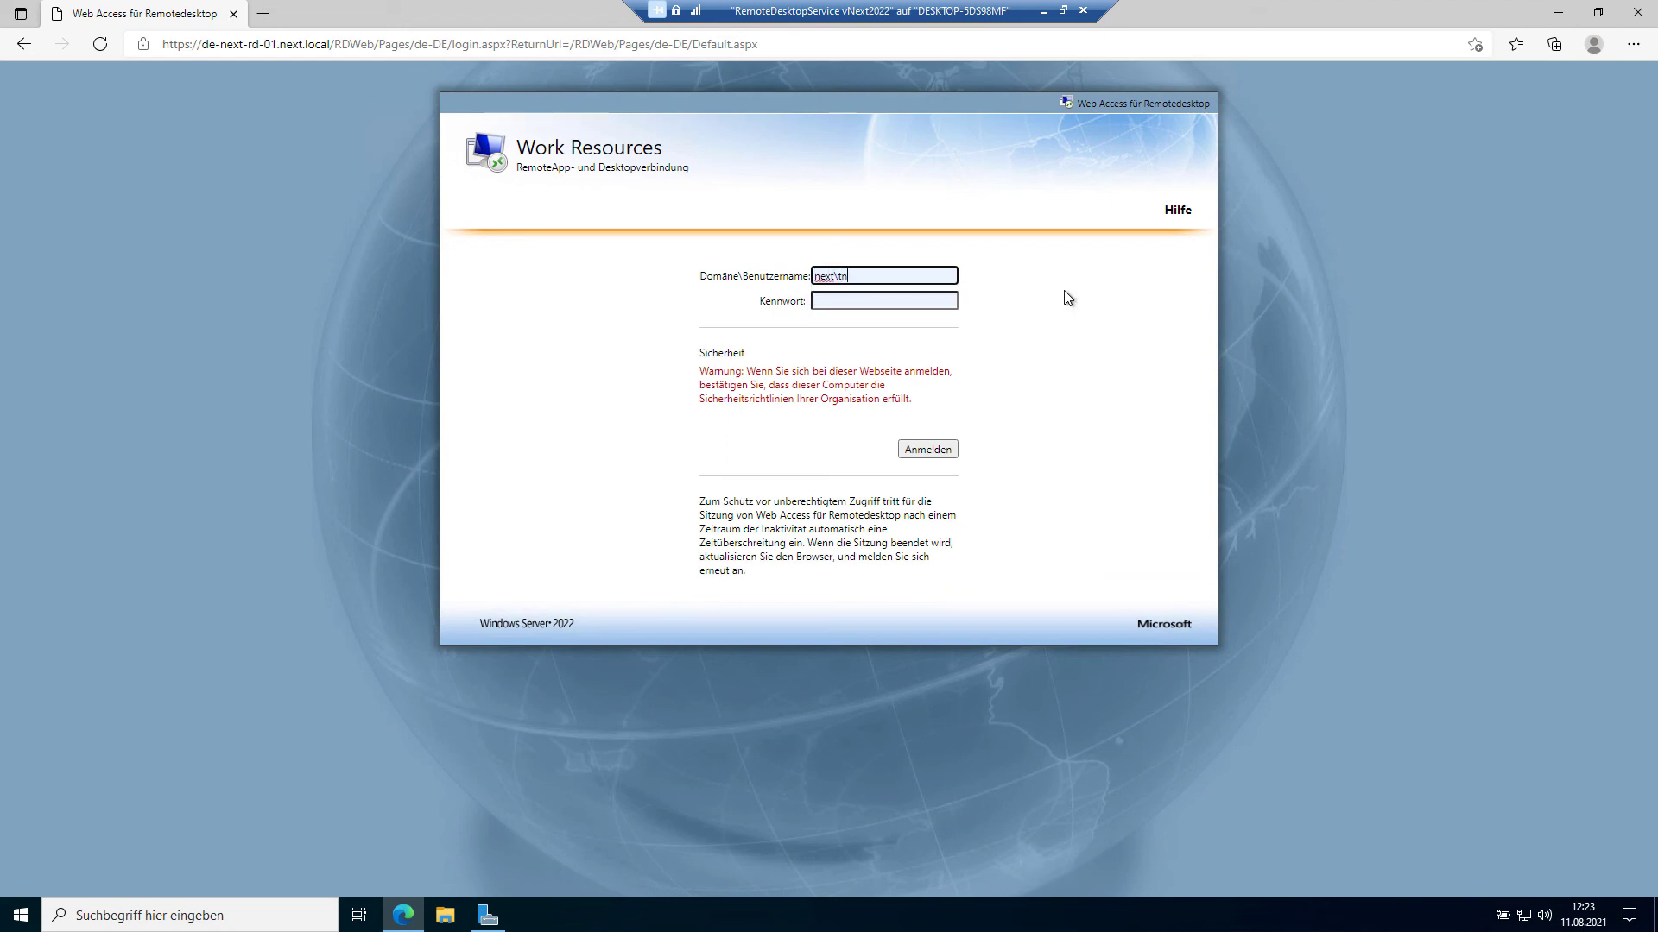
pyautogui.write('1')
pyautogui.press('BackSpace')
pyautogui.press('BackSpace')
pyautogui.press('BackSpace')
pyautogui.press('BackSpace')
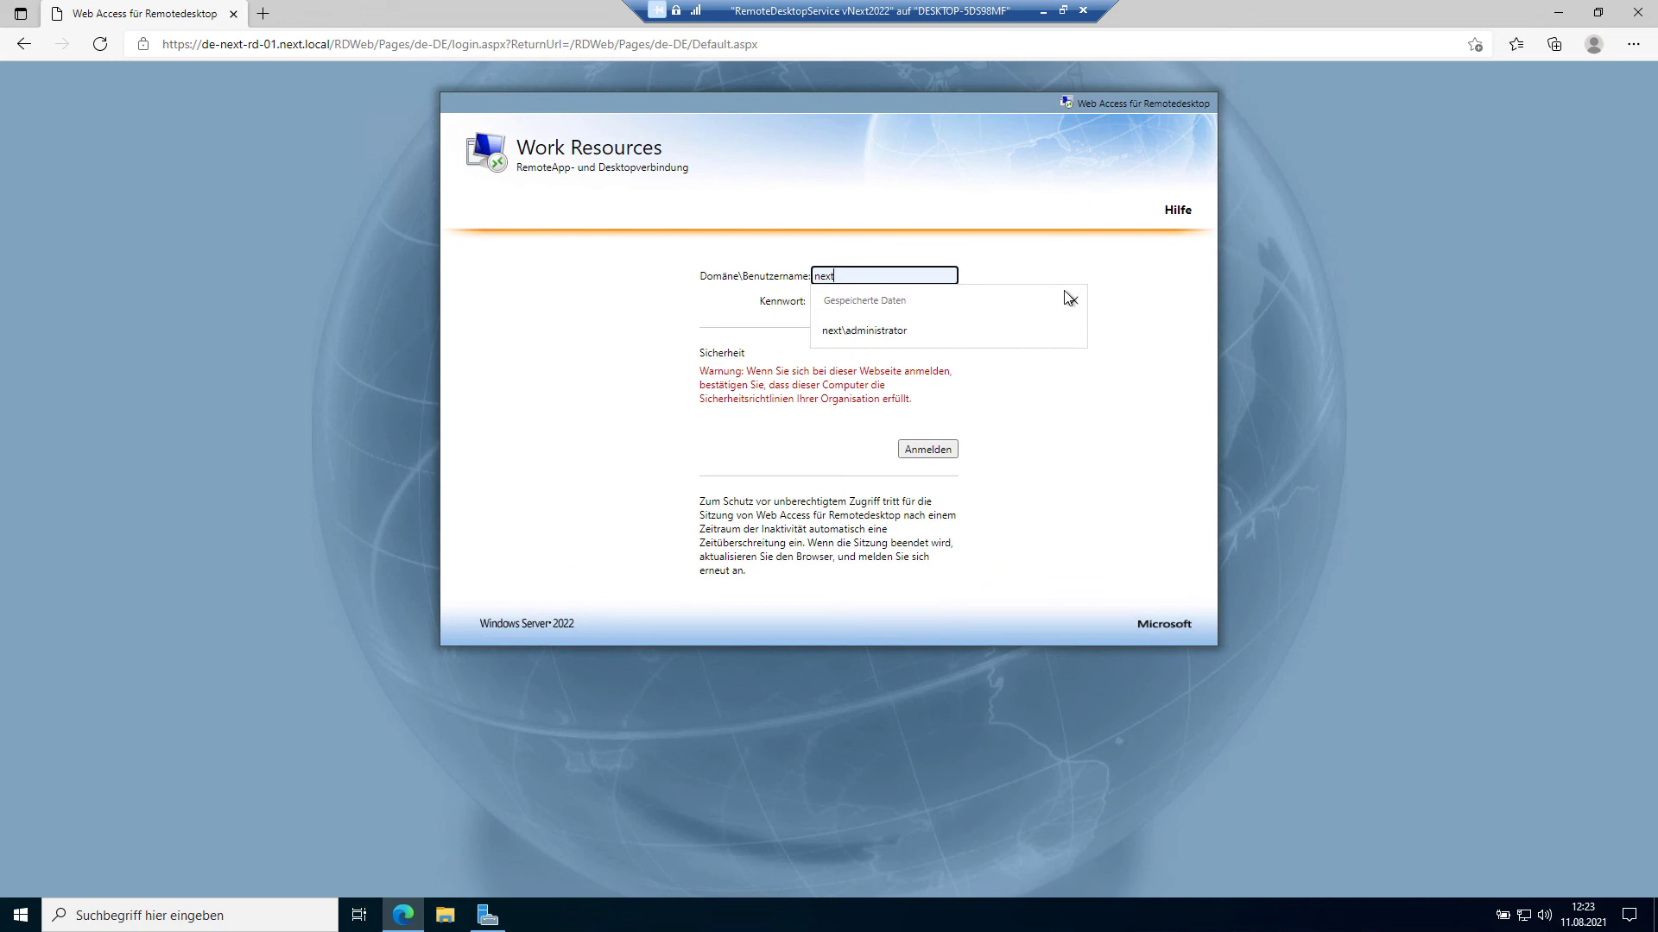
pyautogui.write('/')
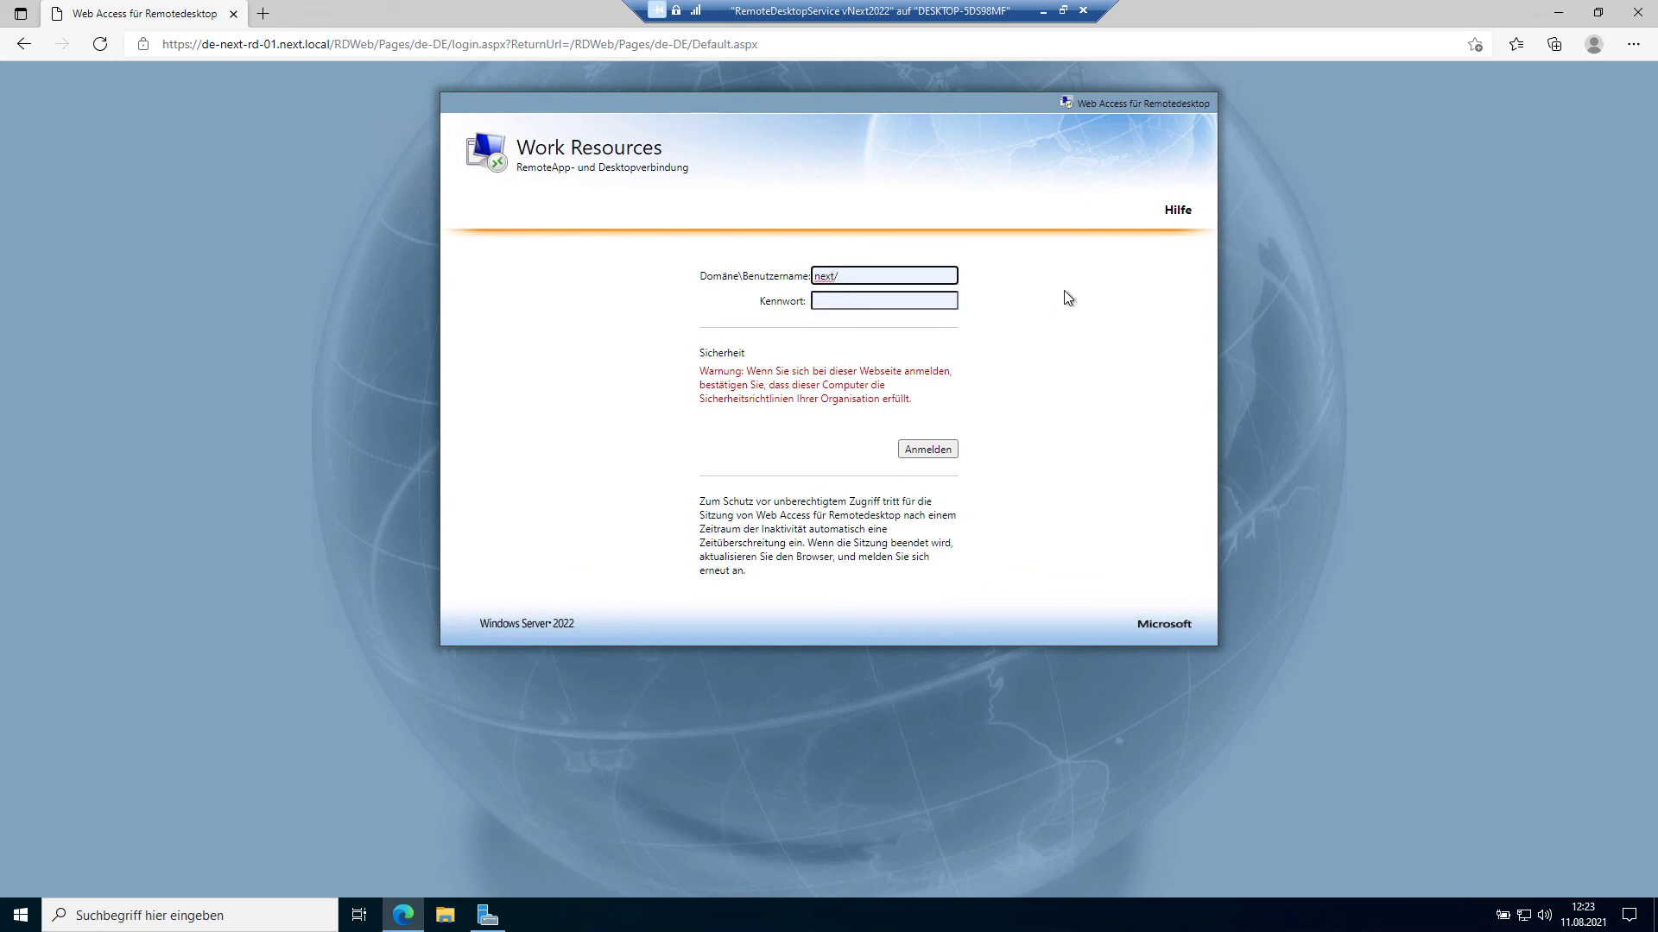
pyautogui.press('BackSpace')
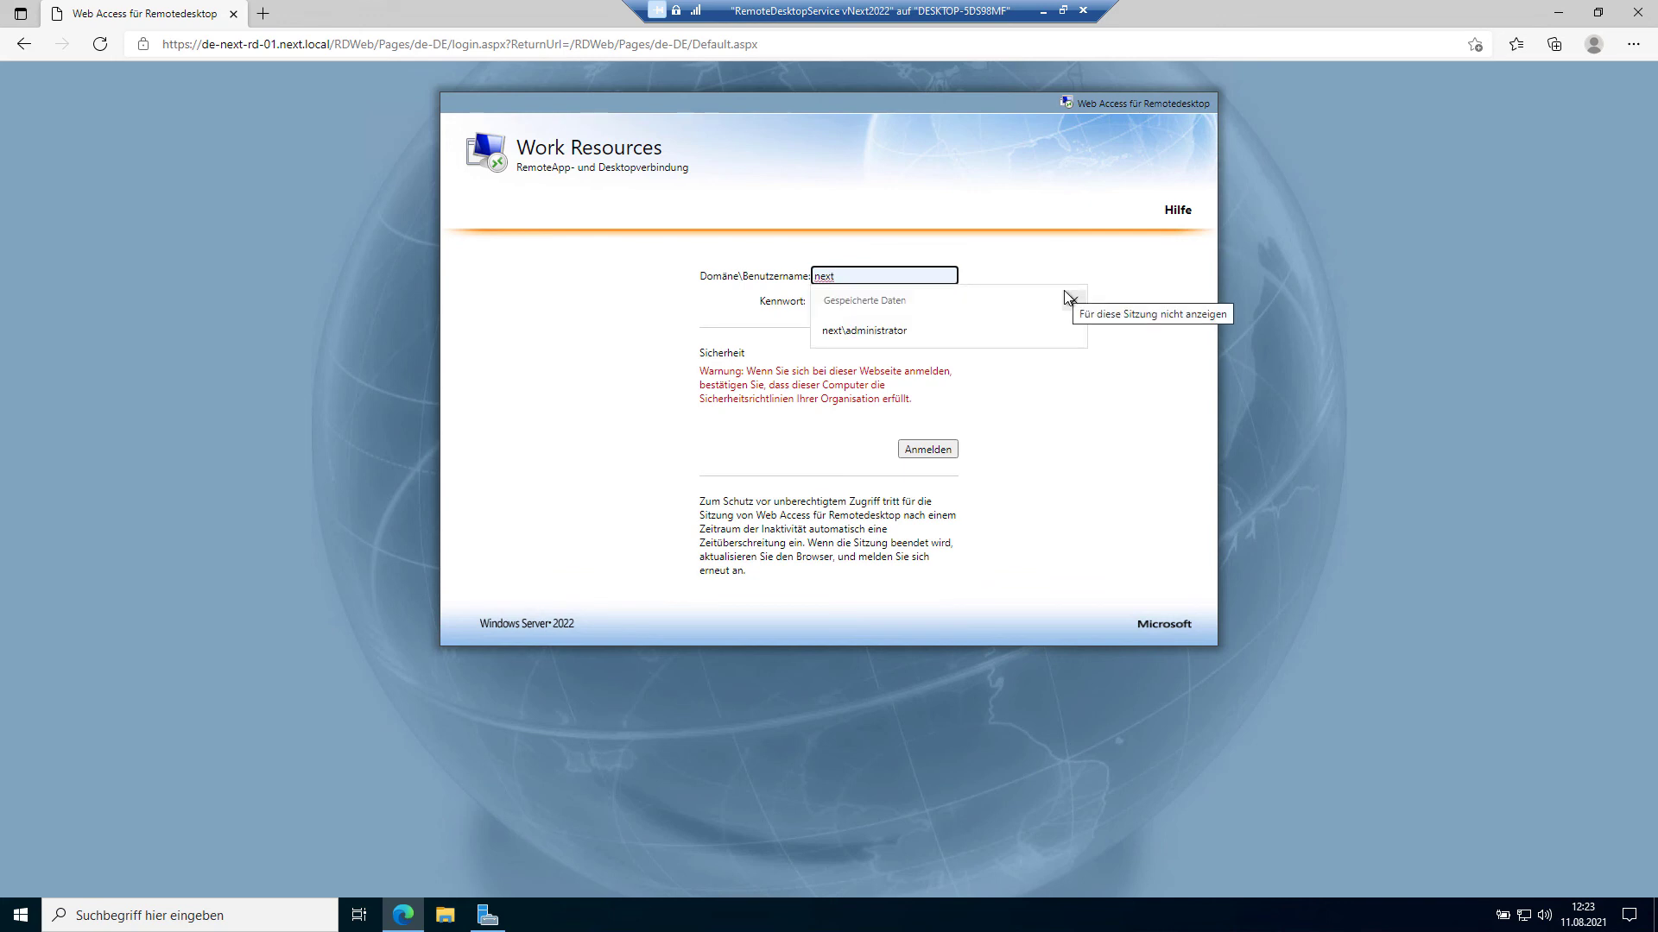
pyautogui.write('\\tn1')
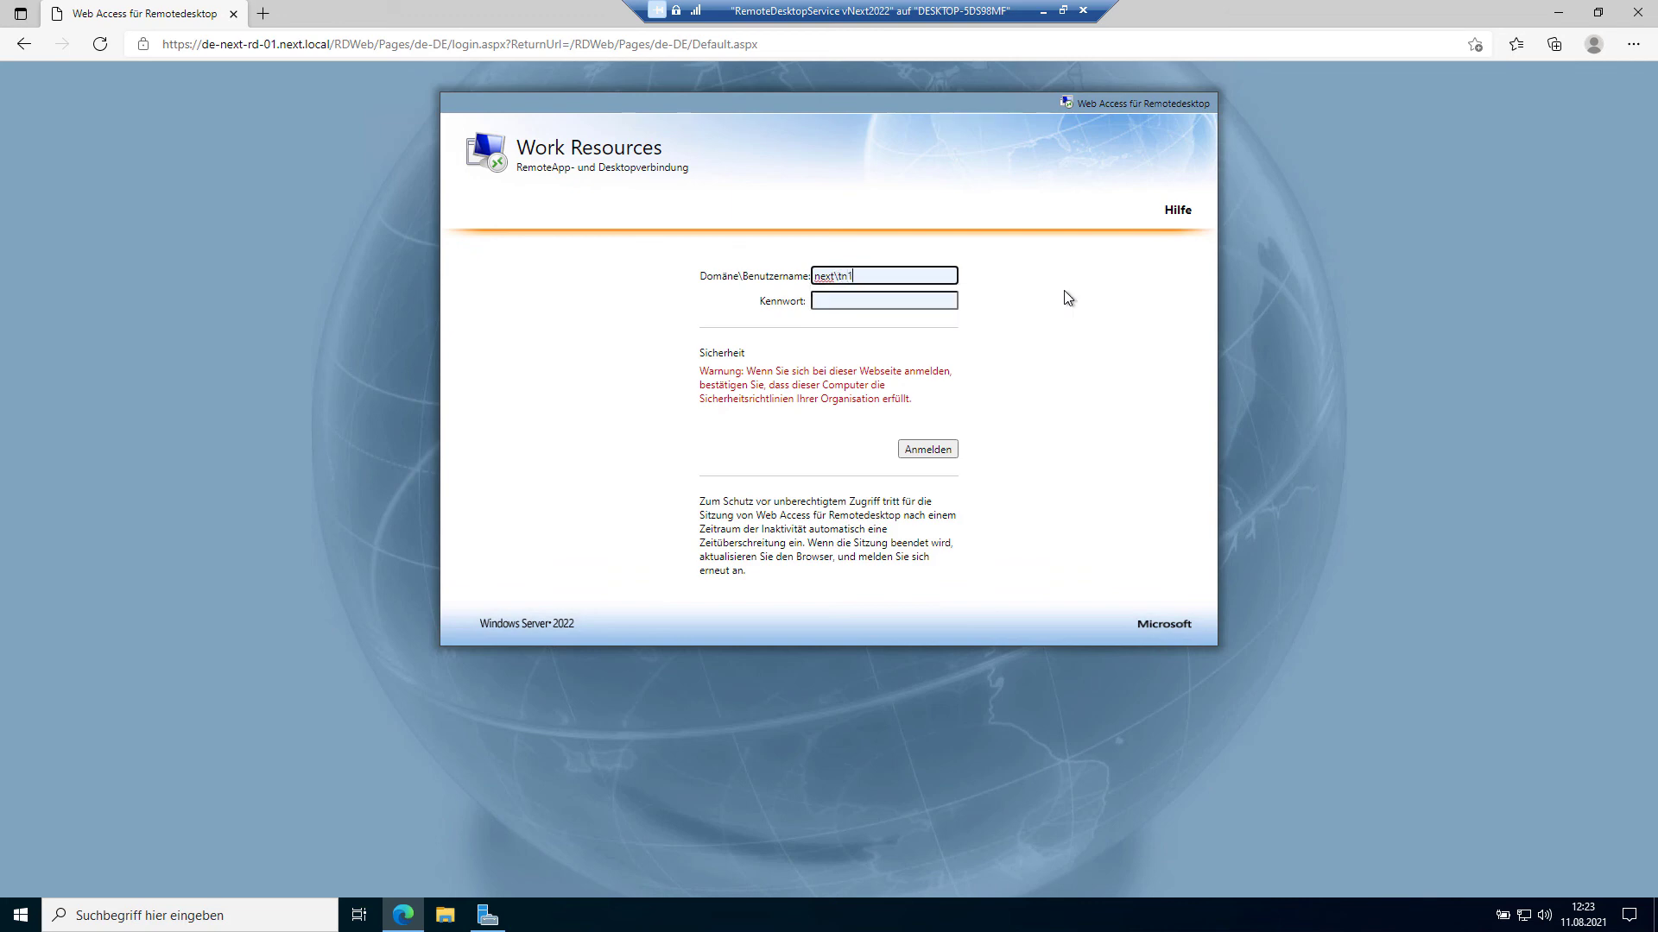
pyautogui.press('Return')
pyautogui.press('Tab')
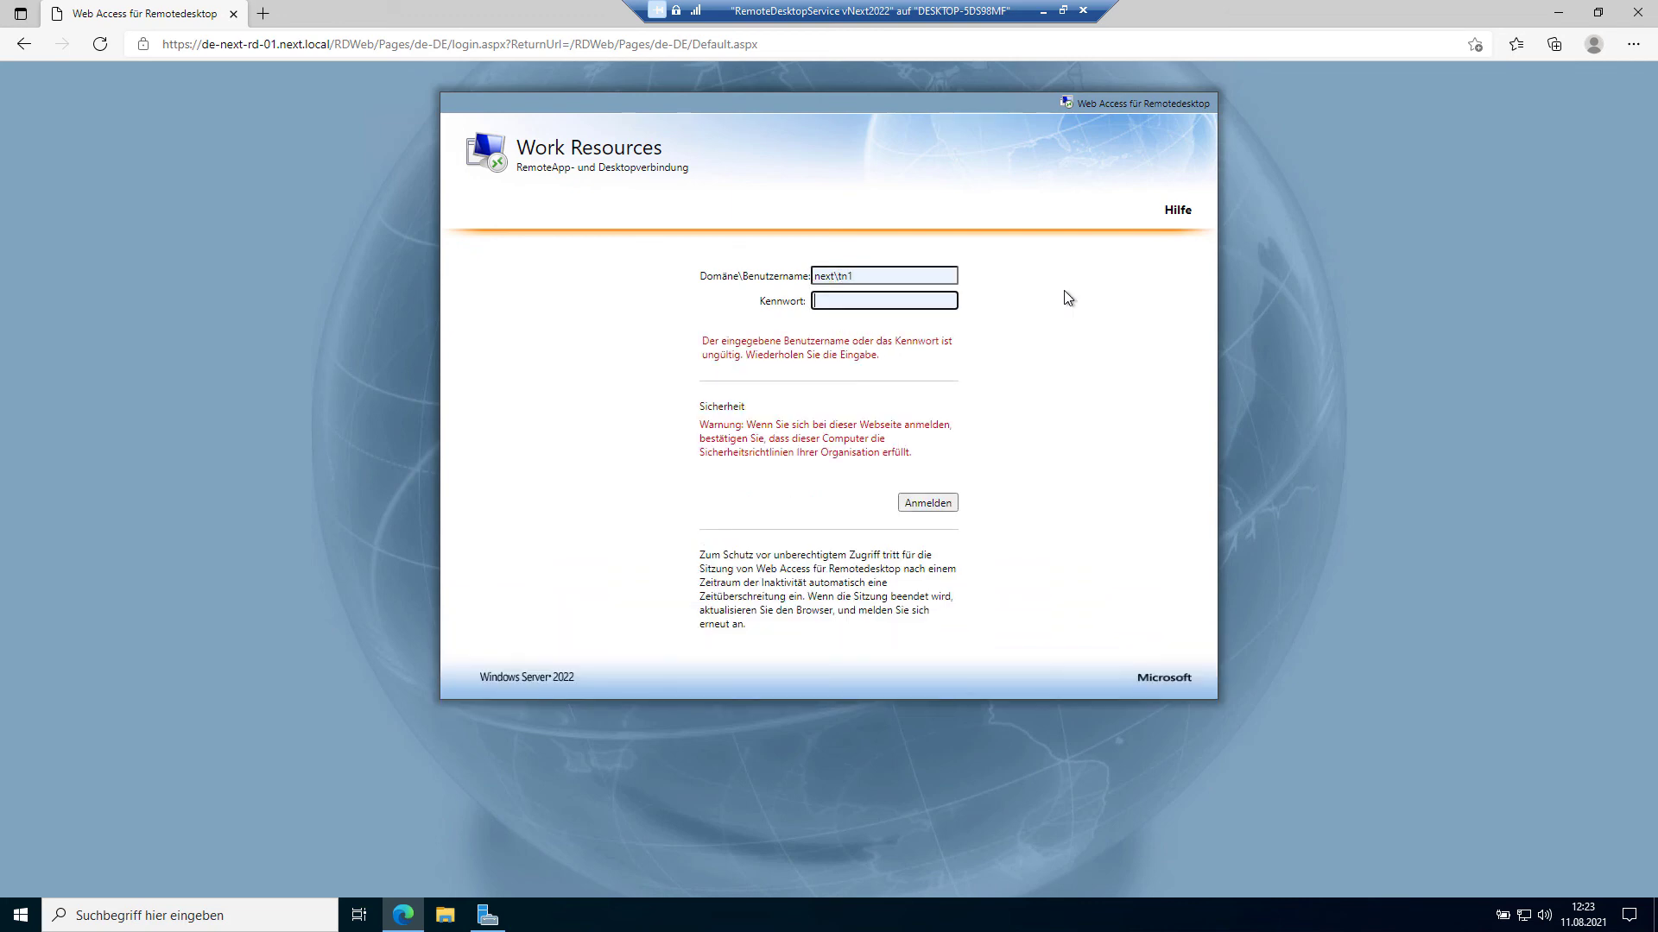
pyautogui.write('•••••••••')
pyautogui.press('Return')
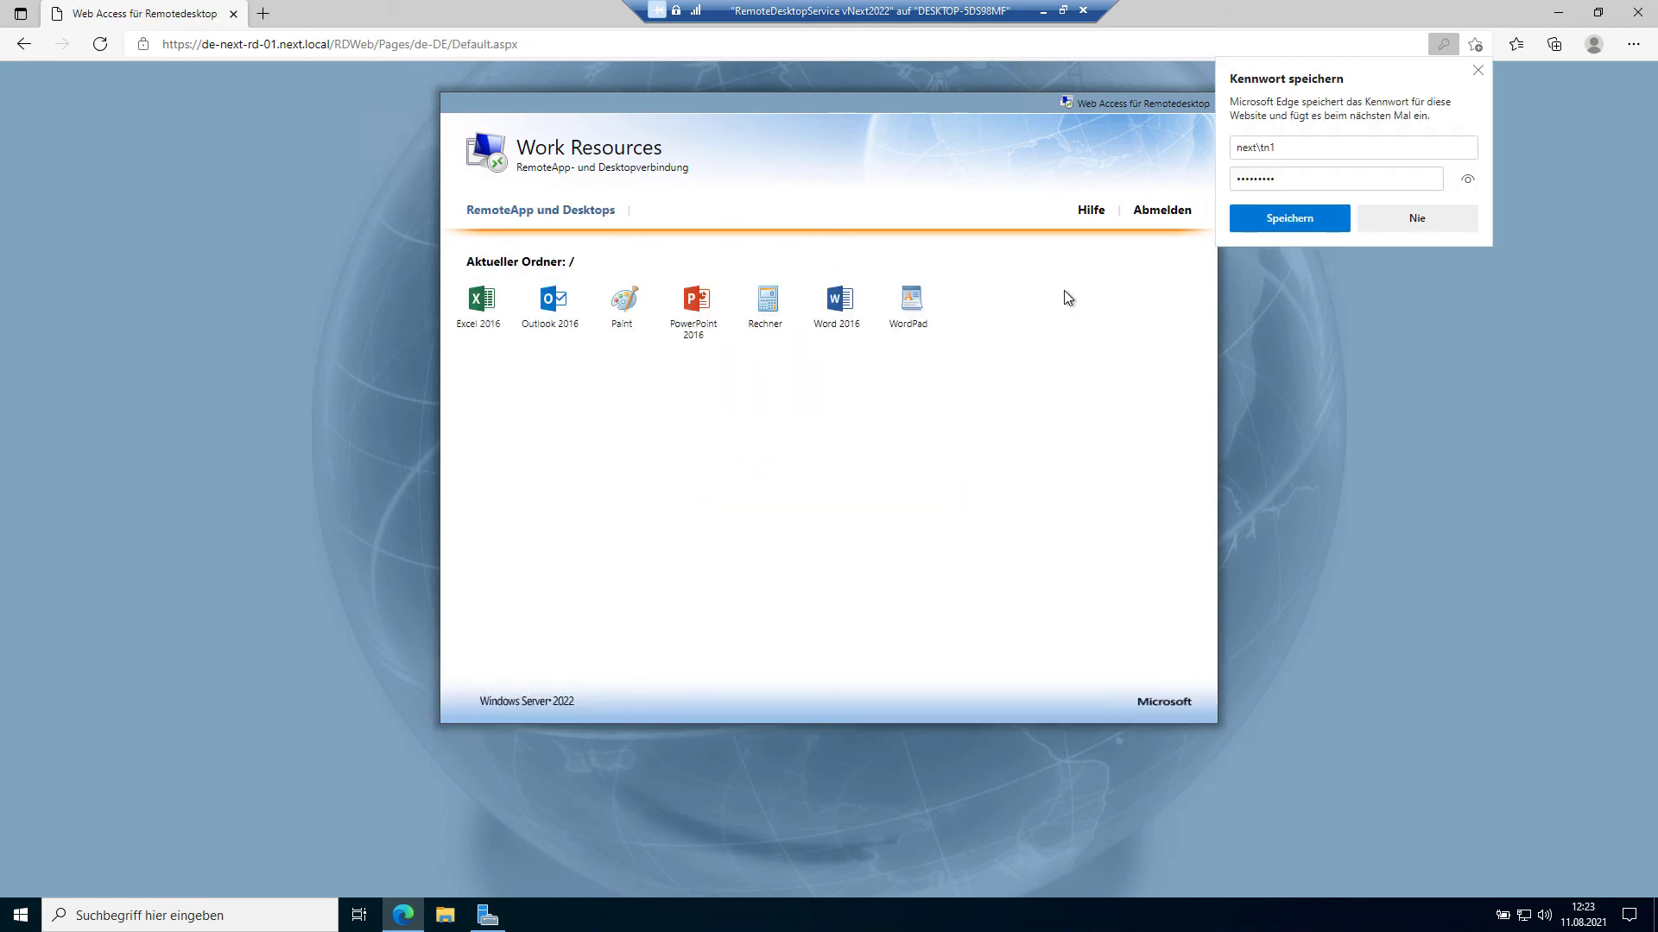
pyautogui.click(1261, 216)
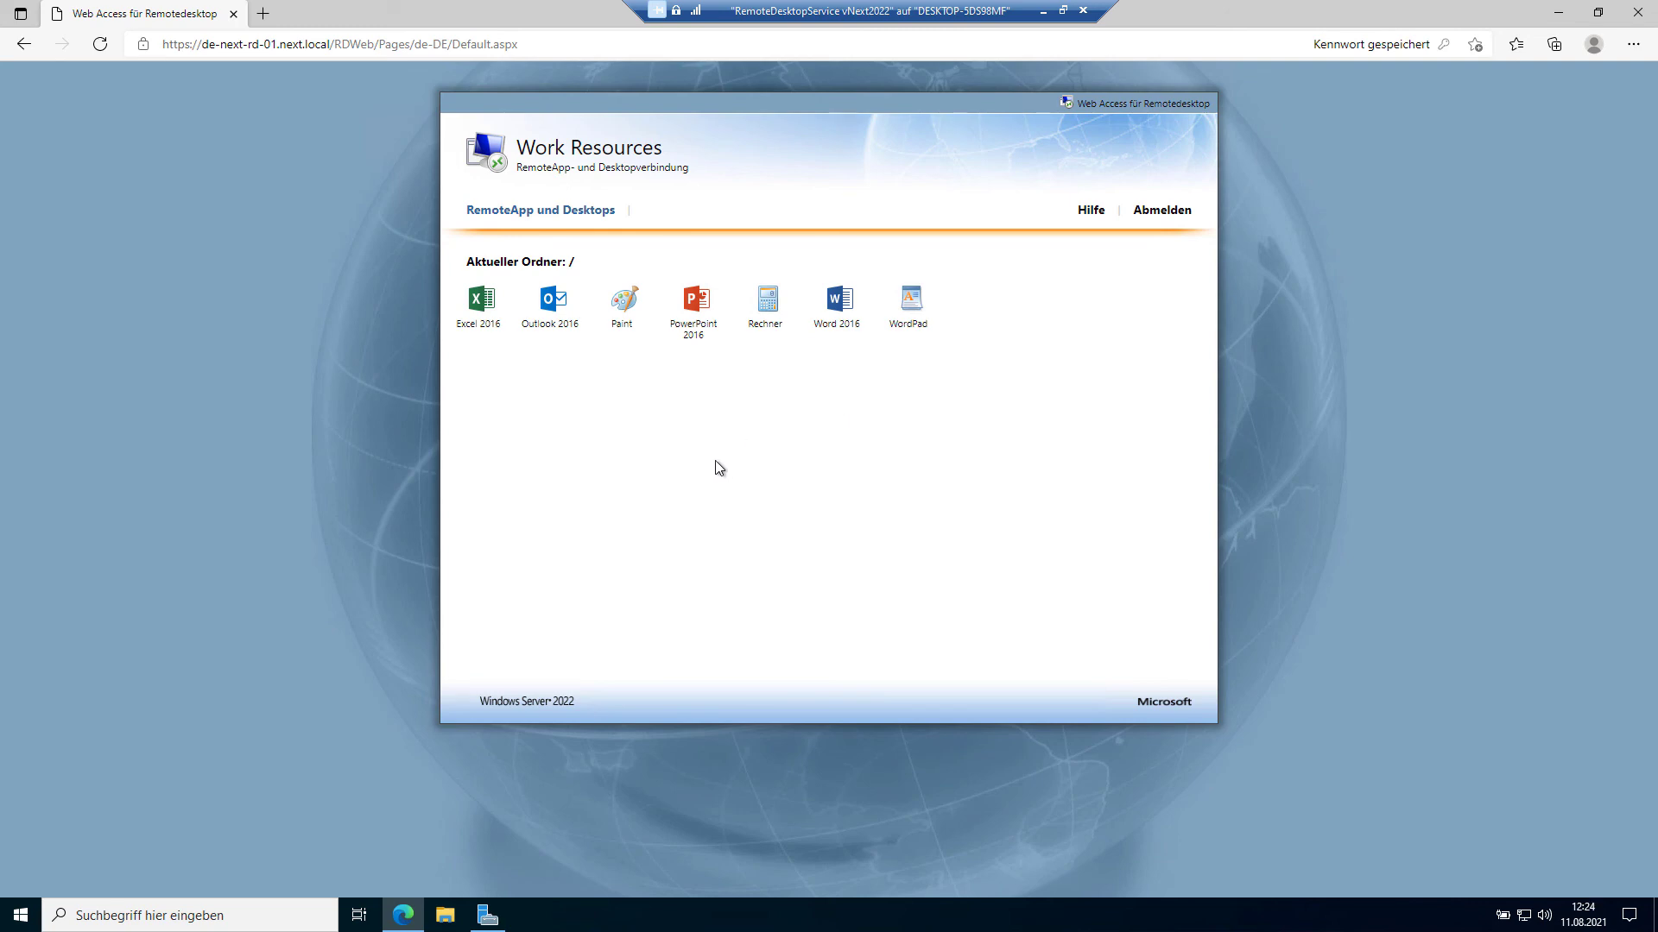
# Step: Launch the Word 2016 RemoteApp with saved credentials and password, then close Word once open
pyautogui.click(839, 313)
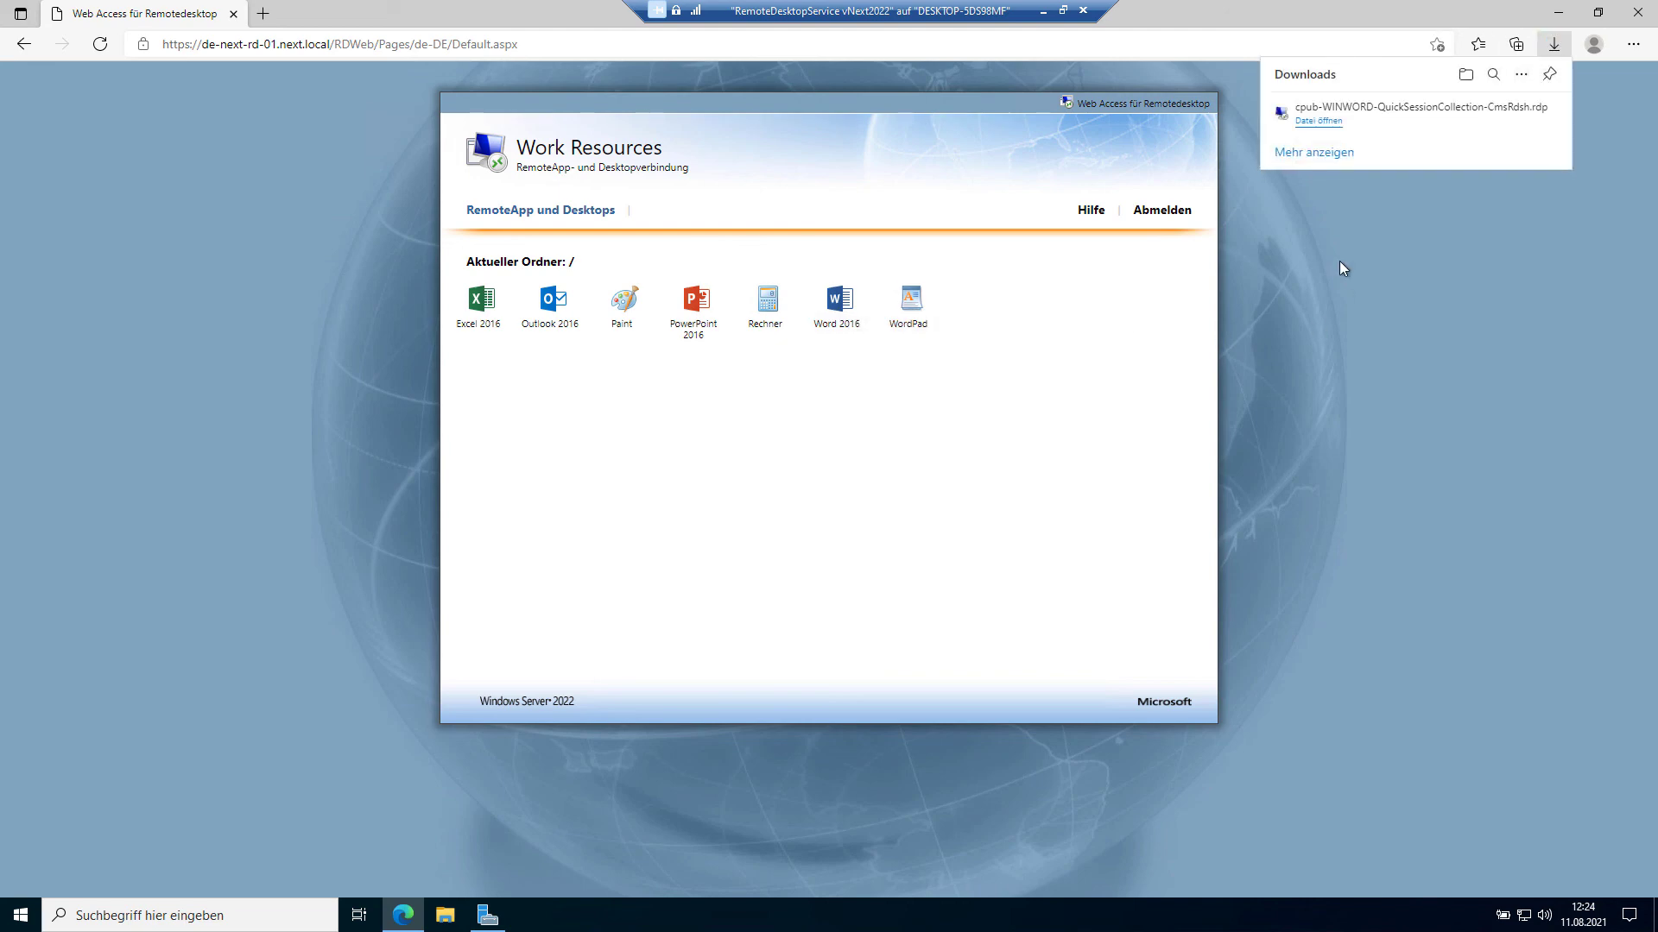
pyautogui.click(1316, 121)
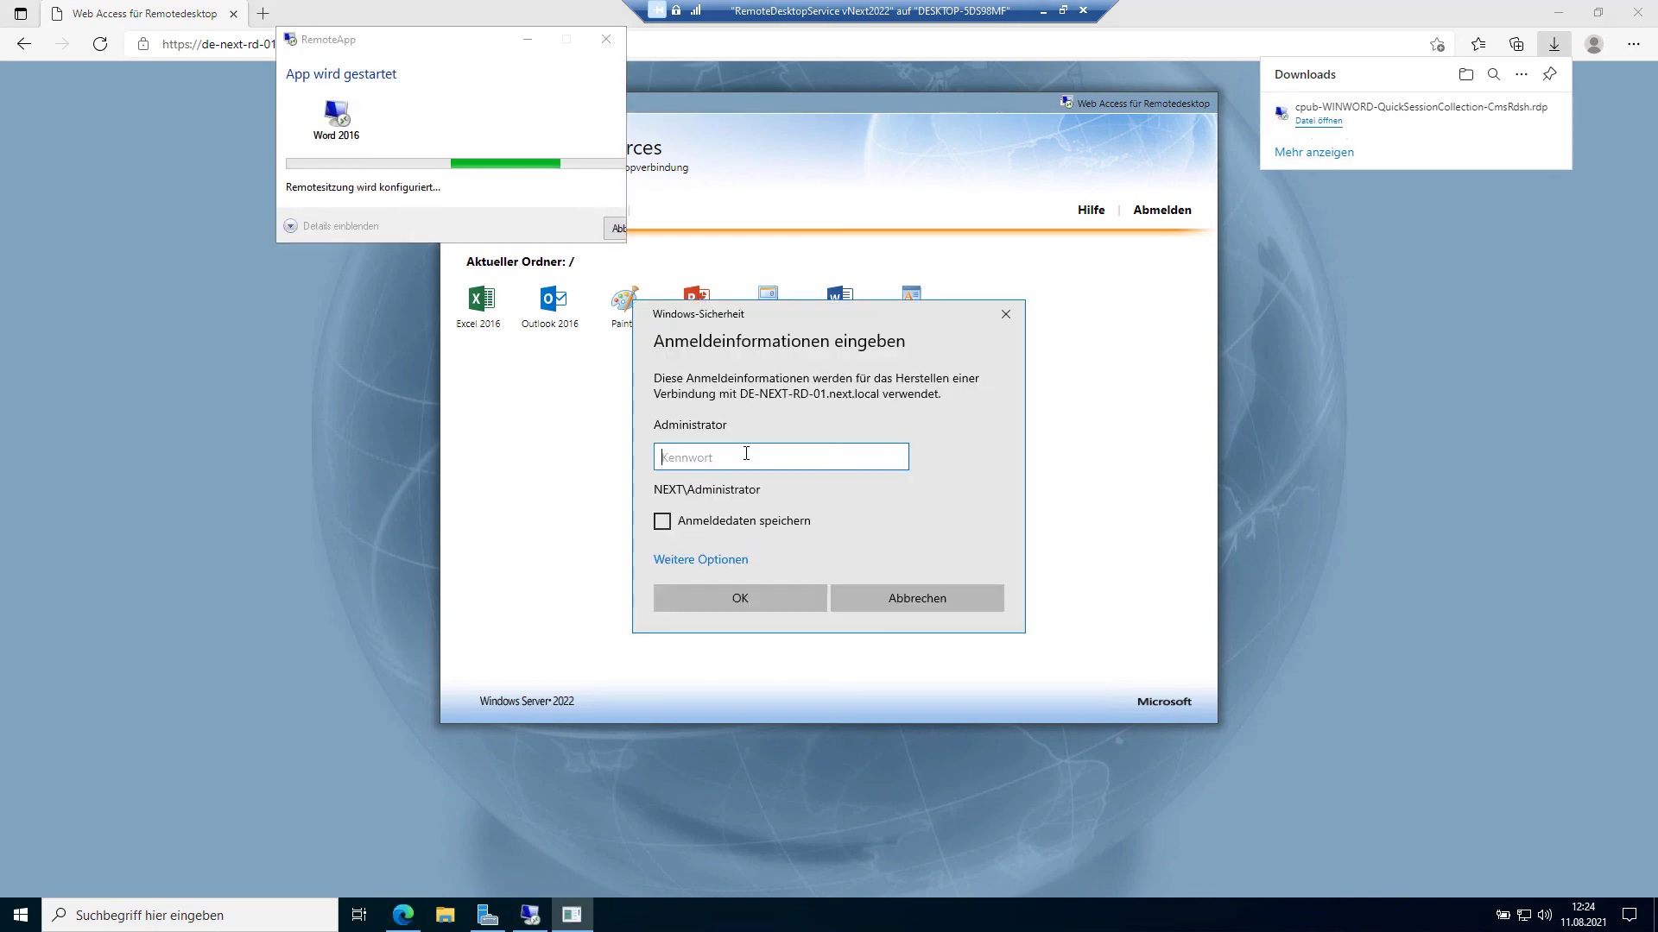
pyautogui.click(739, 522)
pyautogui.write('********')
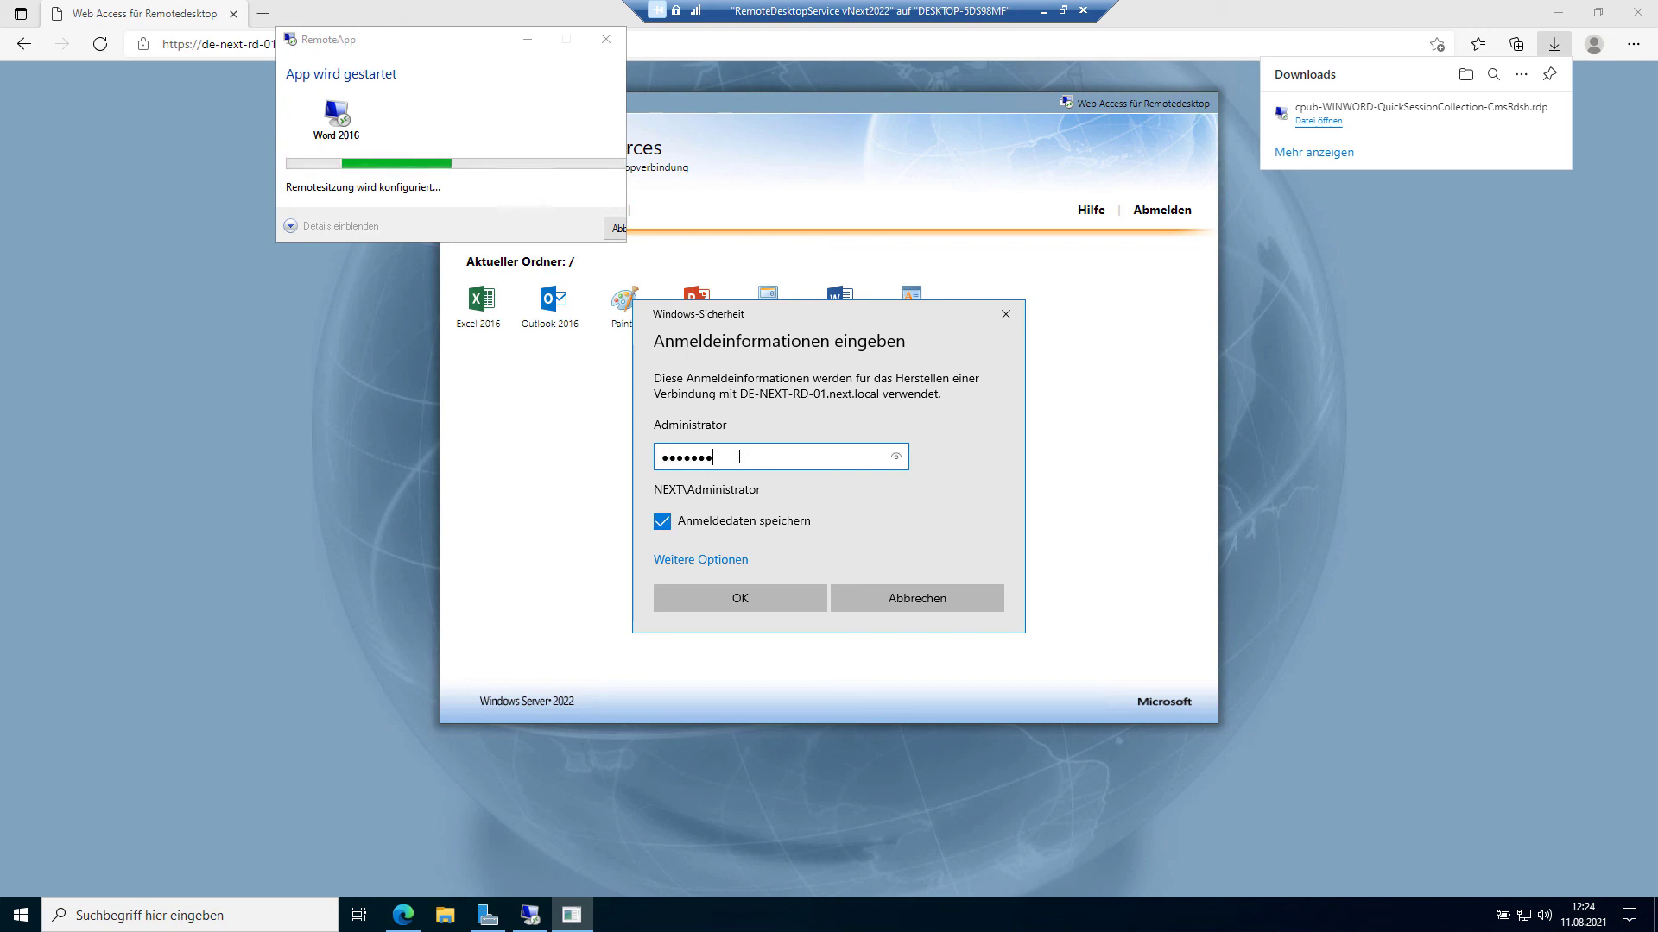
pyautogui.press('Return')
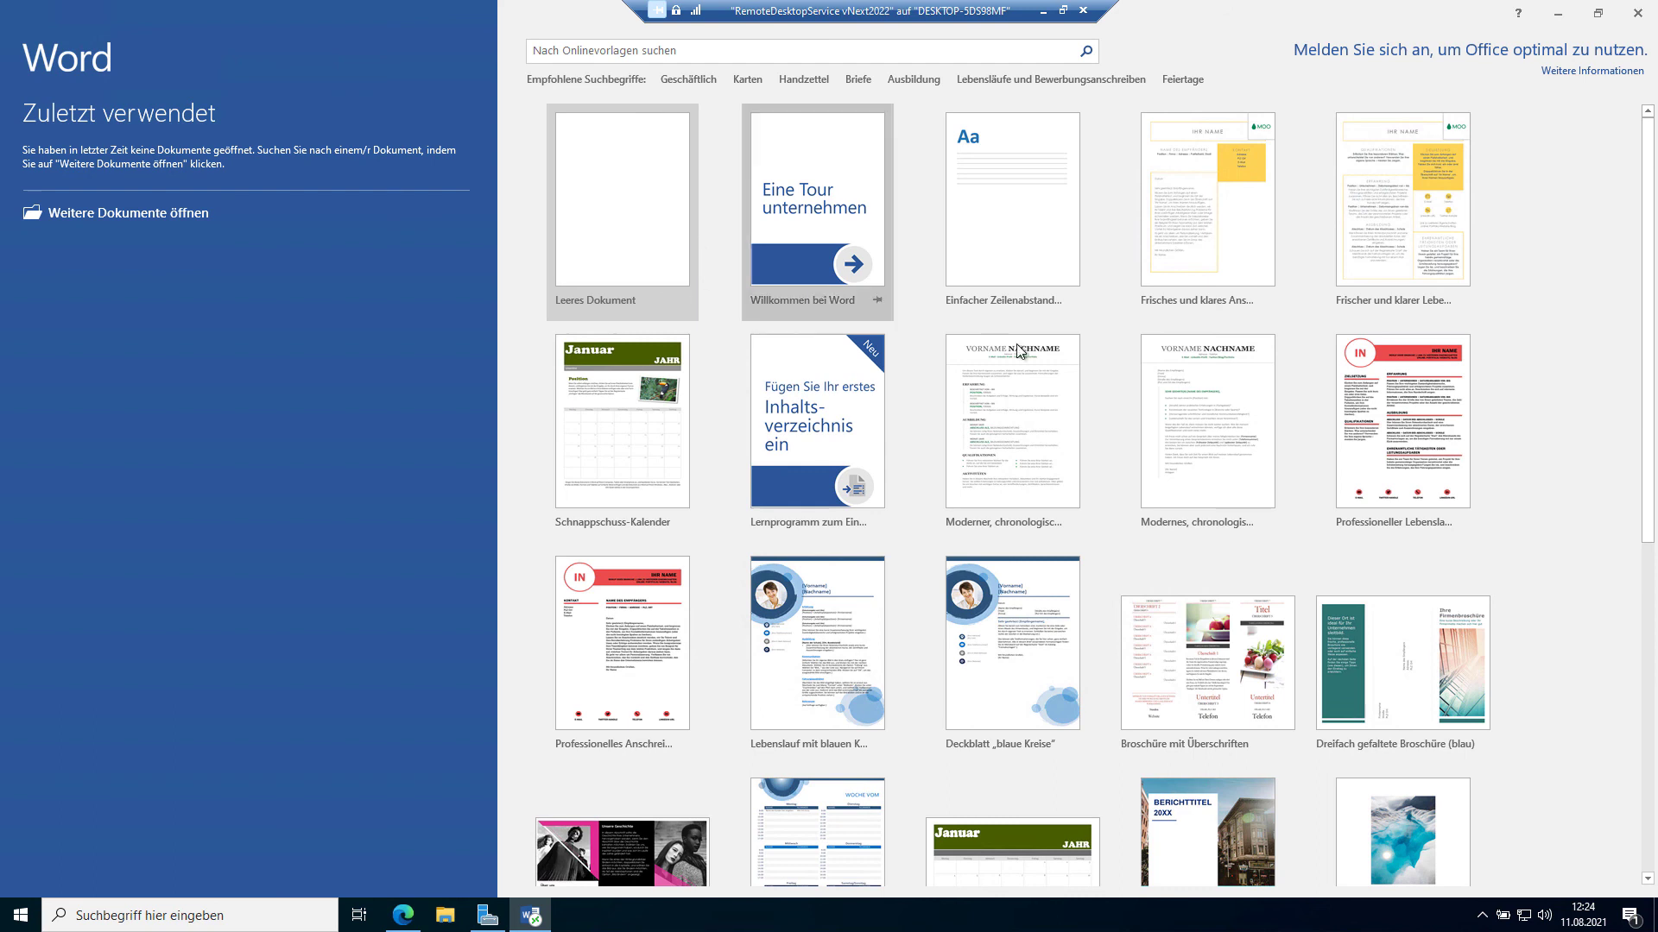
pyautogui.click(1638, 16)
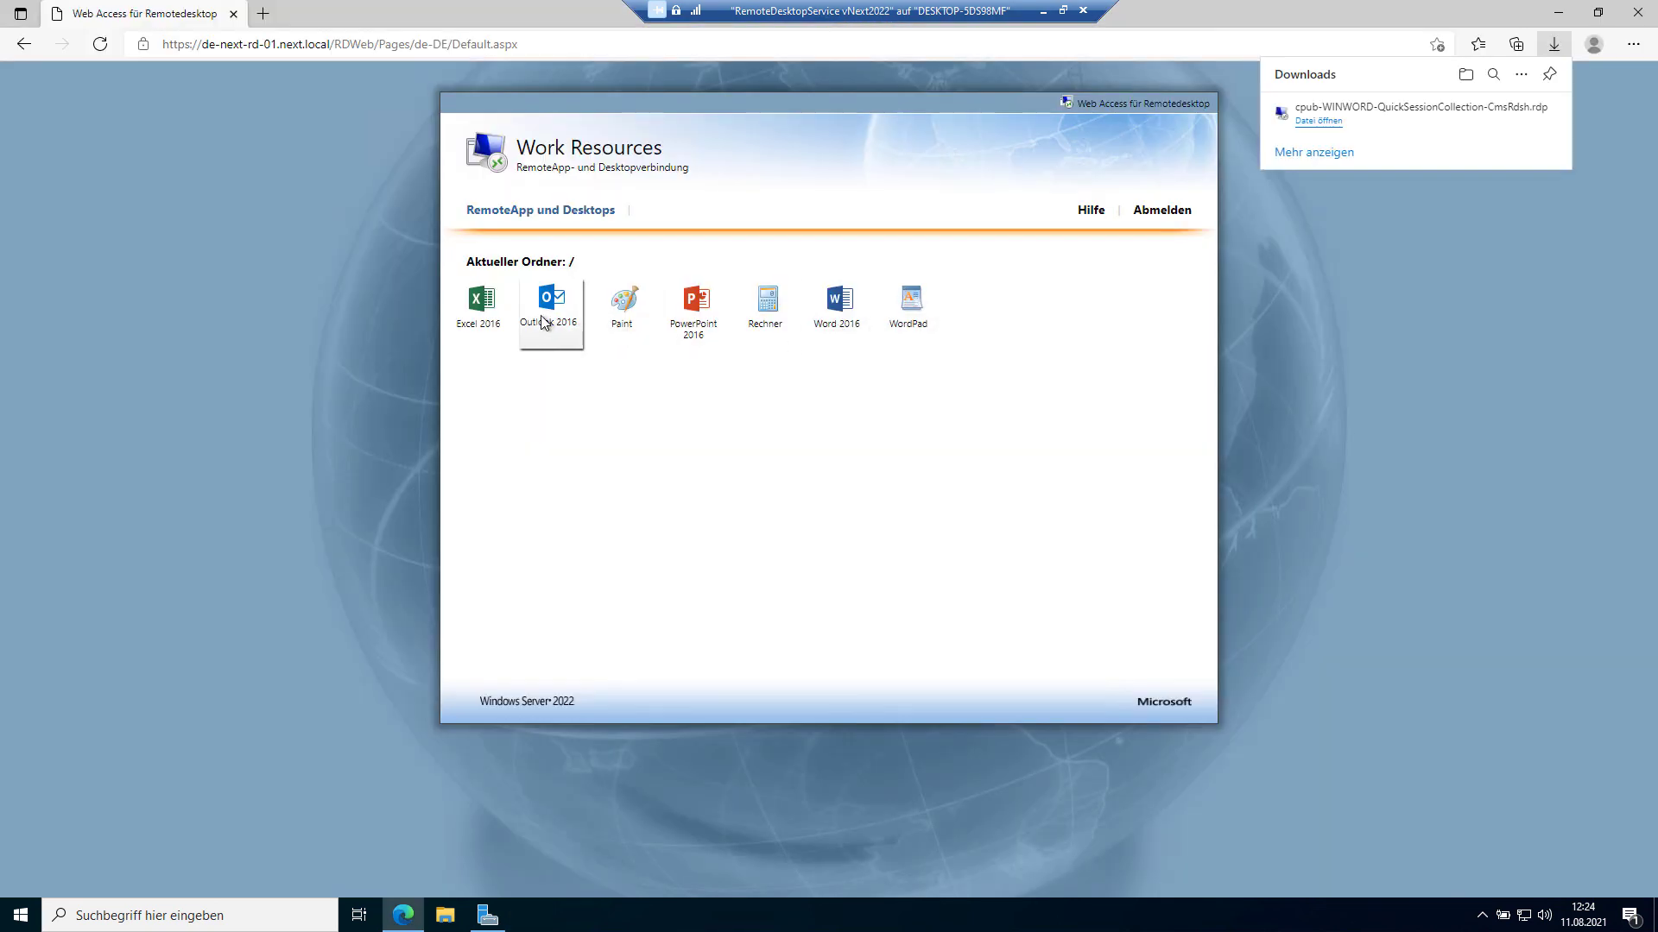
# Step: Launch the Outlook 2016 RemoteApp from the portal and view its empty Posteingang
pyautogui.click(547, 316)
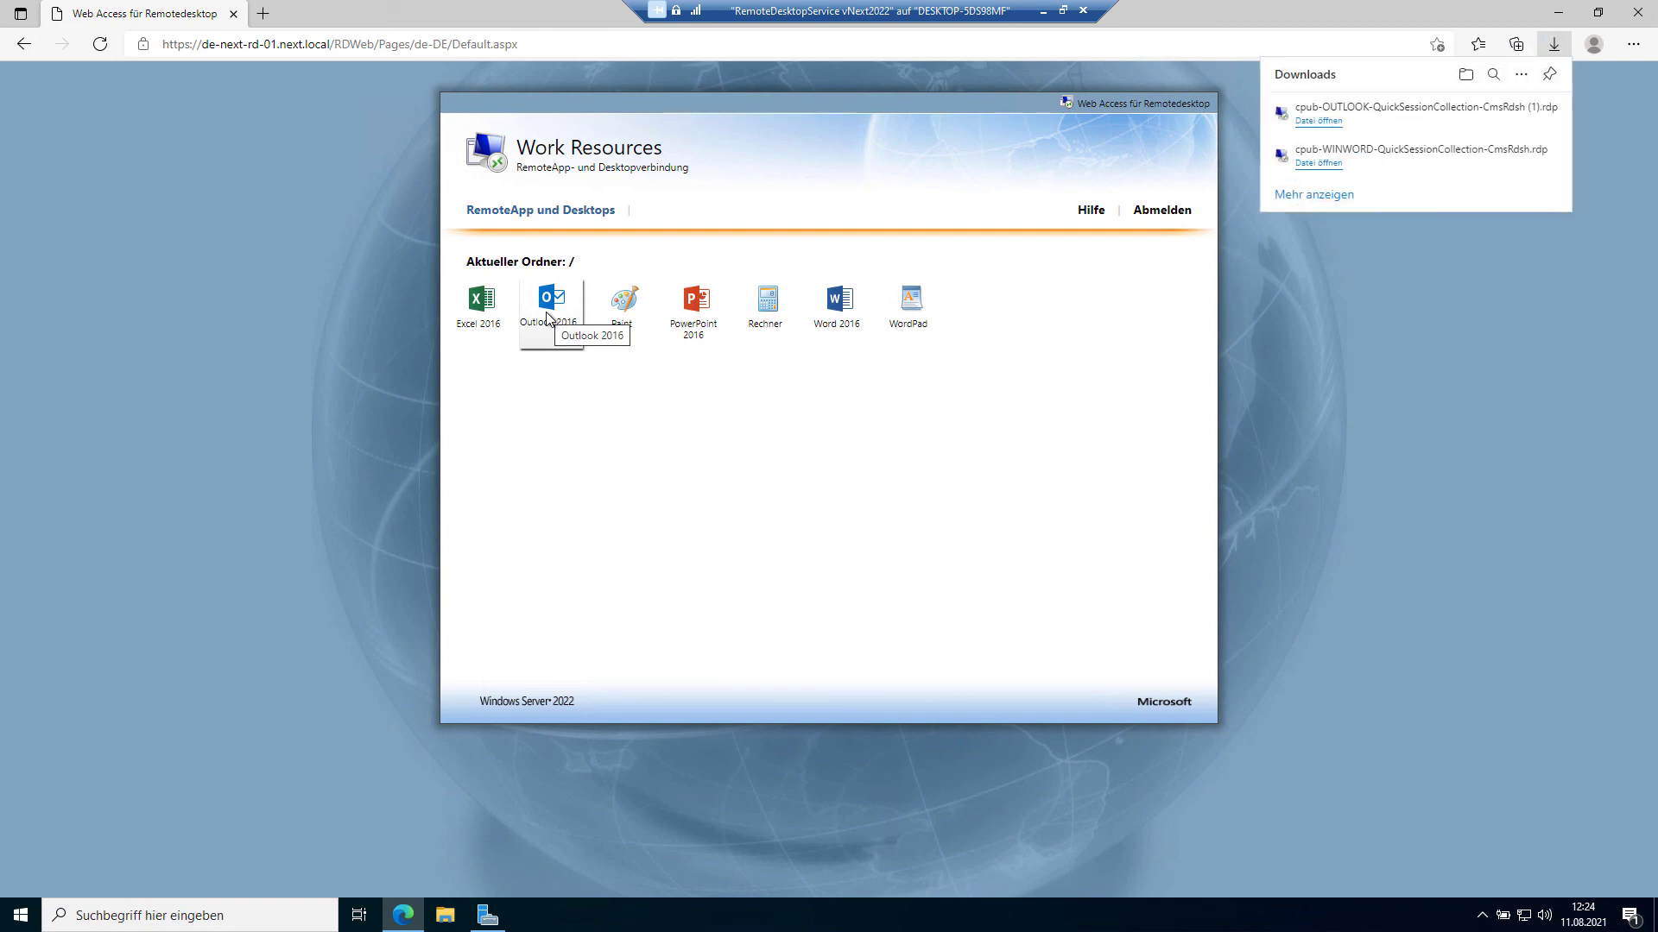
pyautogui.click(1327, 122)
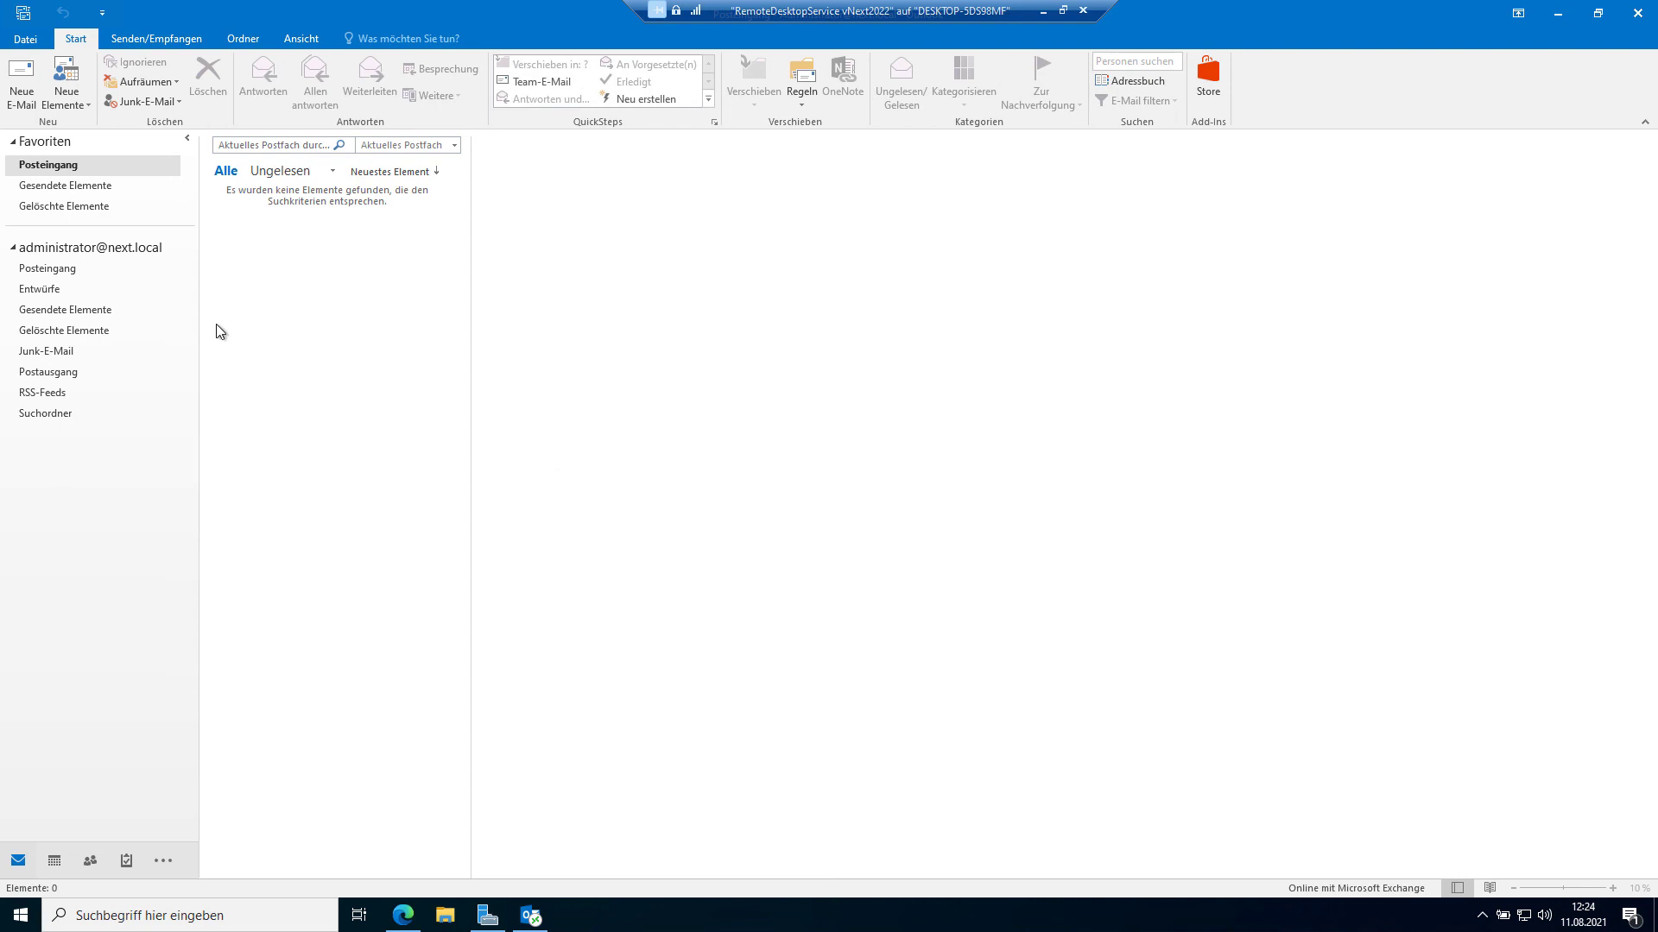
pyautogui.click(39, 270)
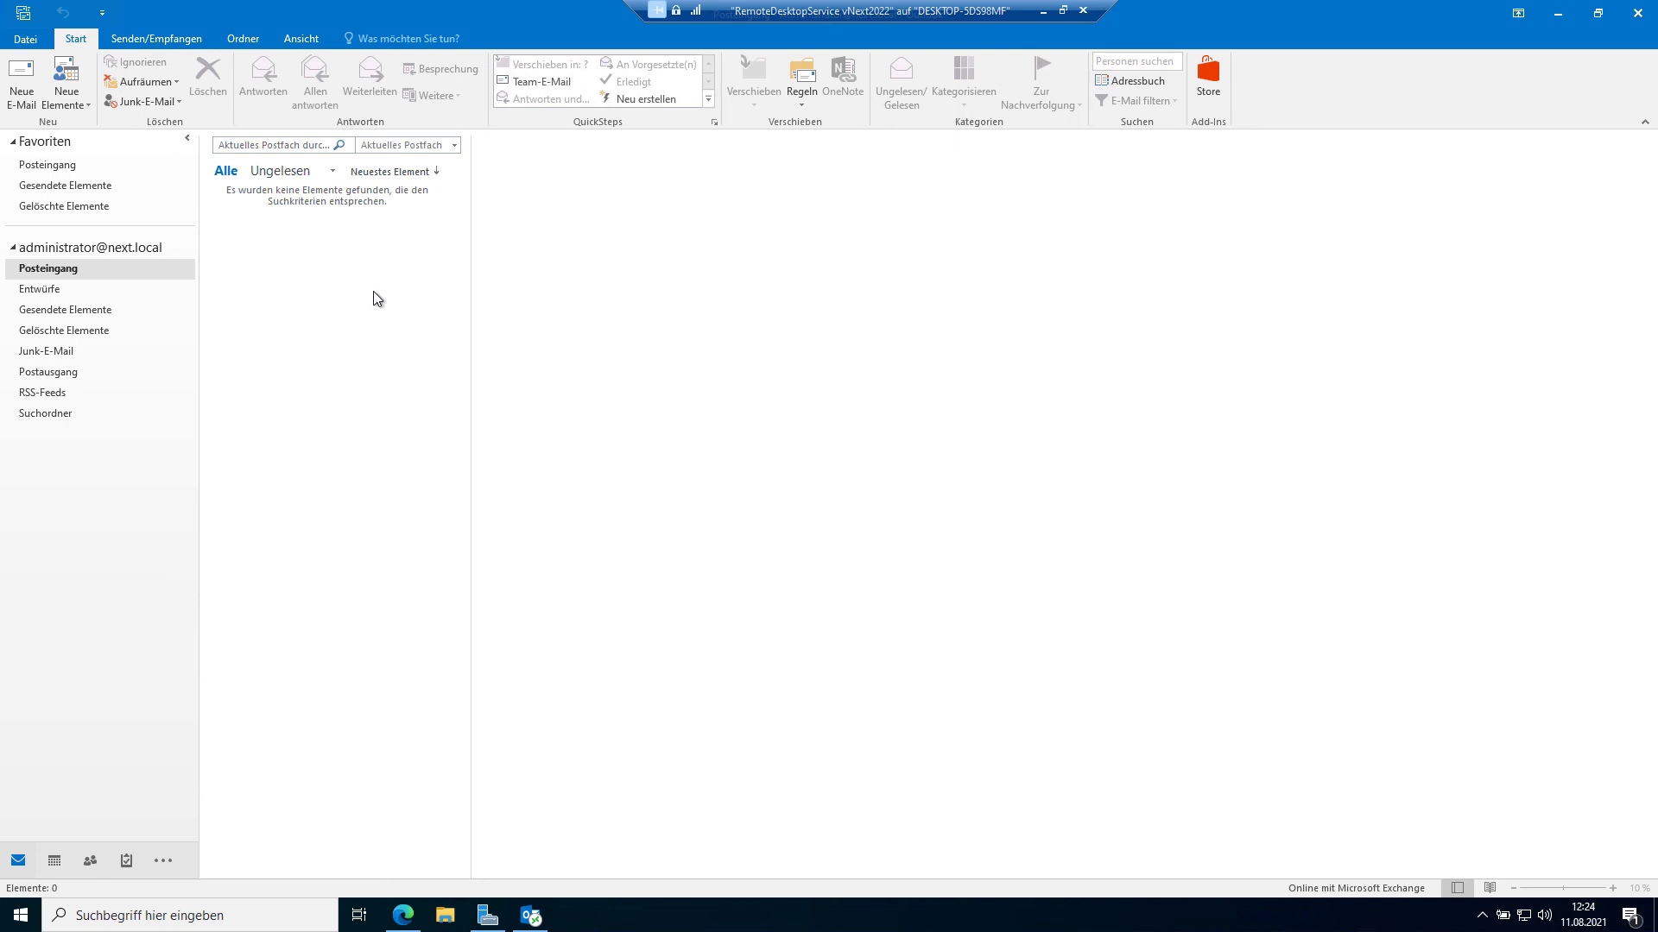
pyautogui.click(57, 861)
pyautogui.click(91, 861)
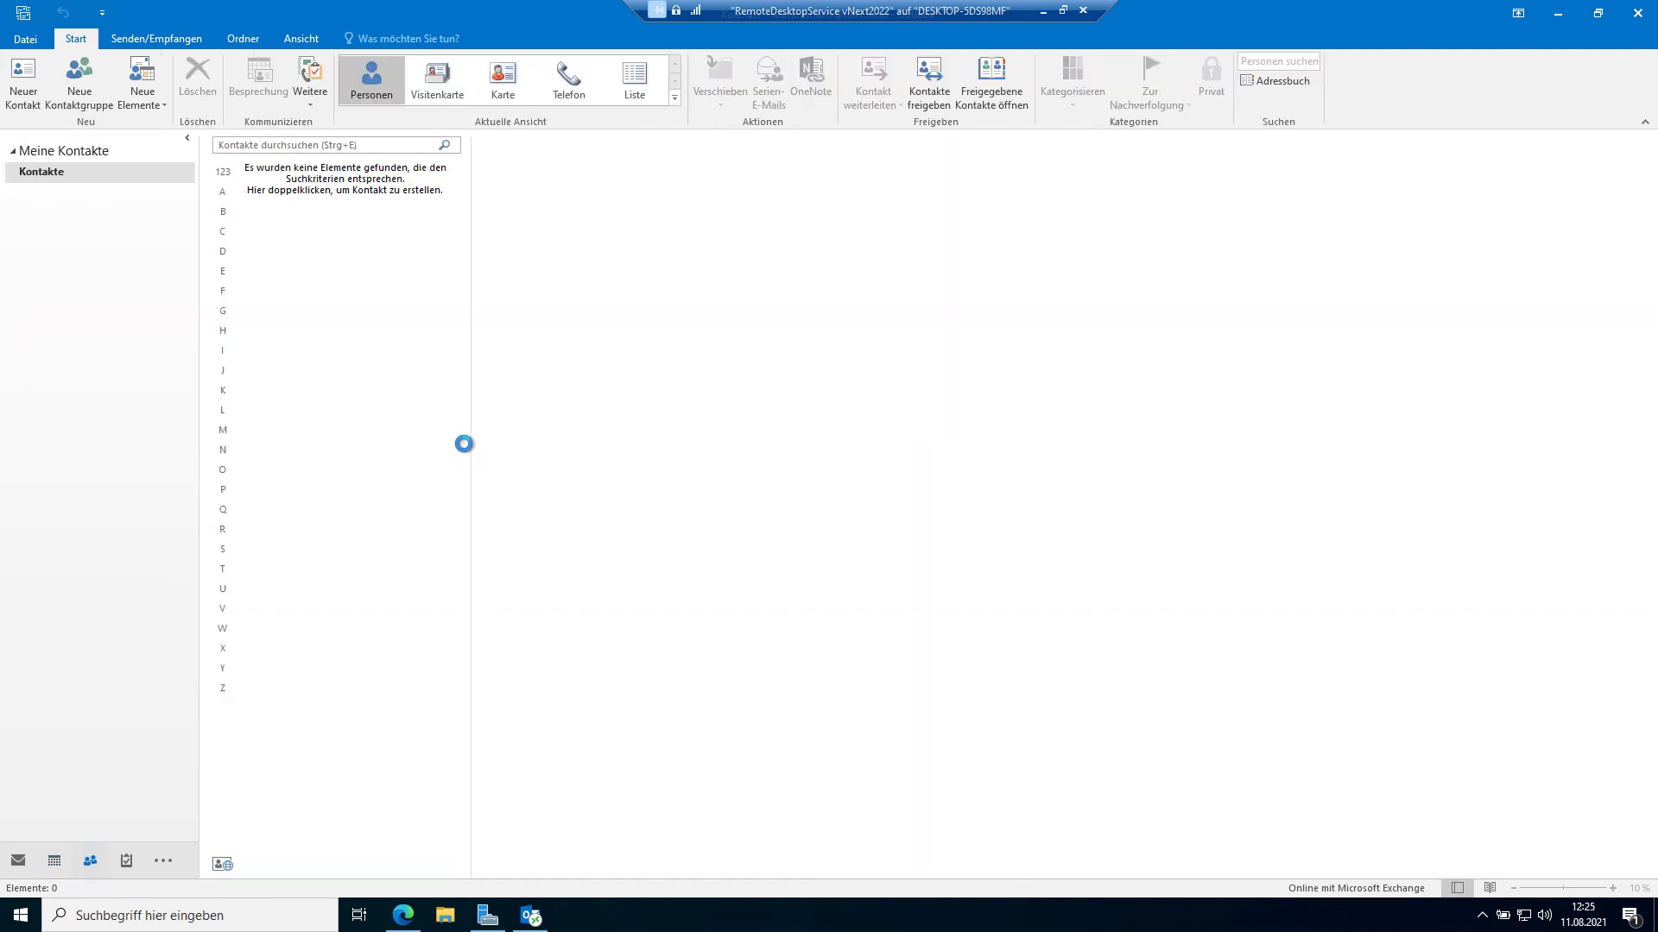
pyautogui.click(1637, 13)
pyautogui.click(1079, 436)
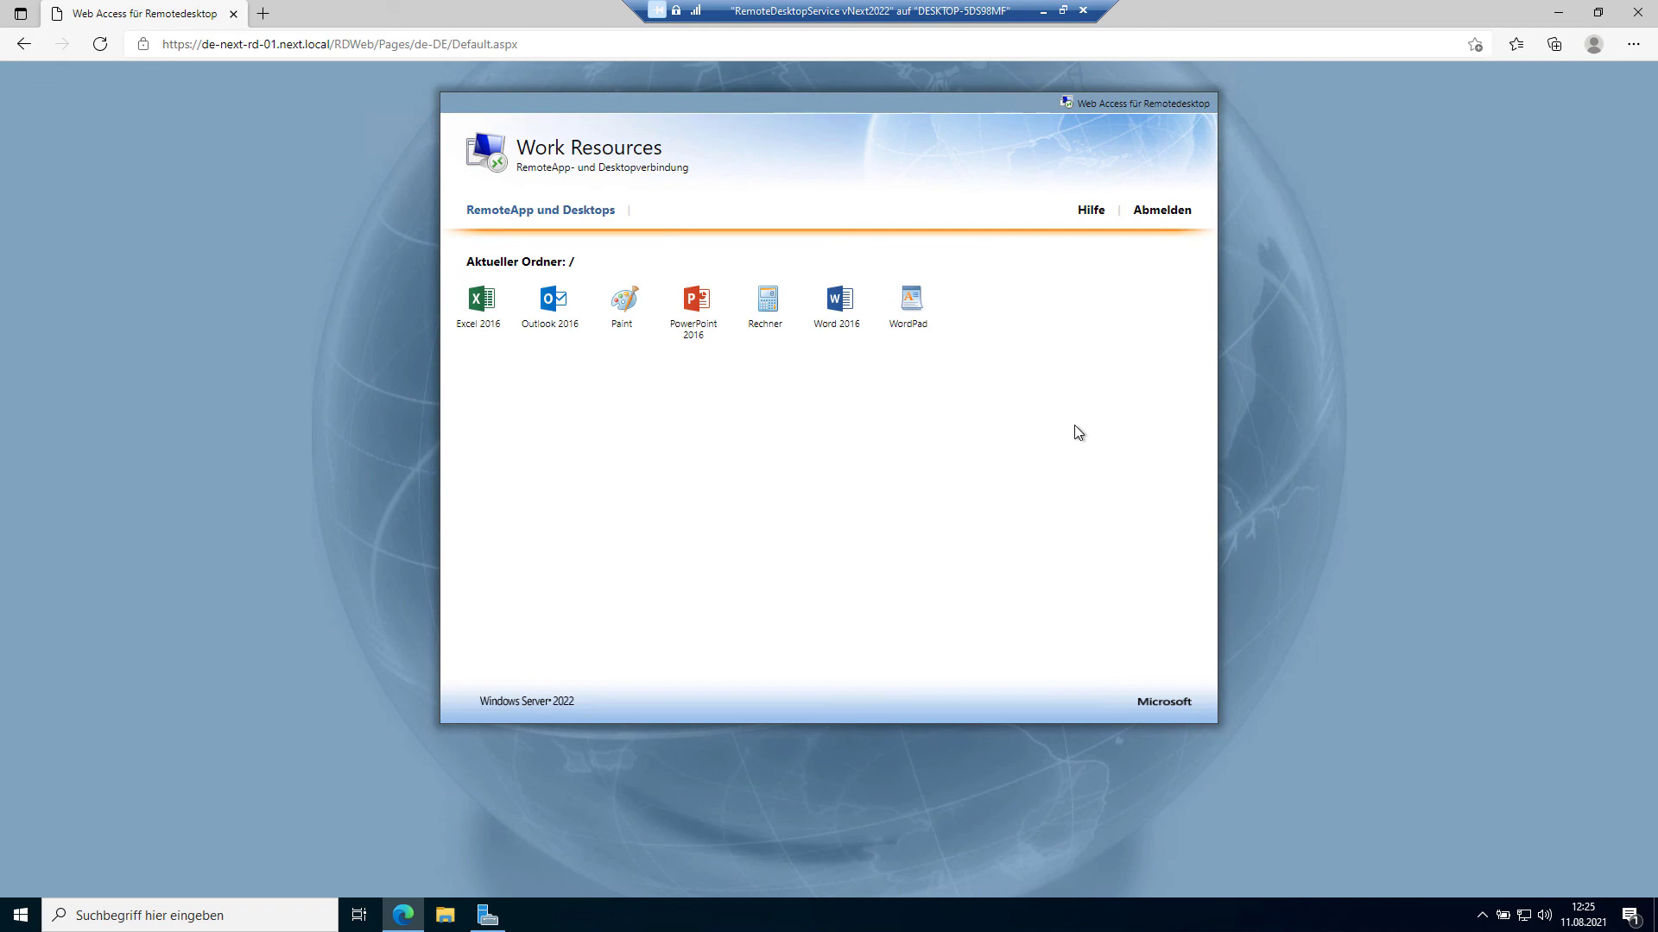
pyautogui.click(762, 318)
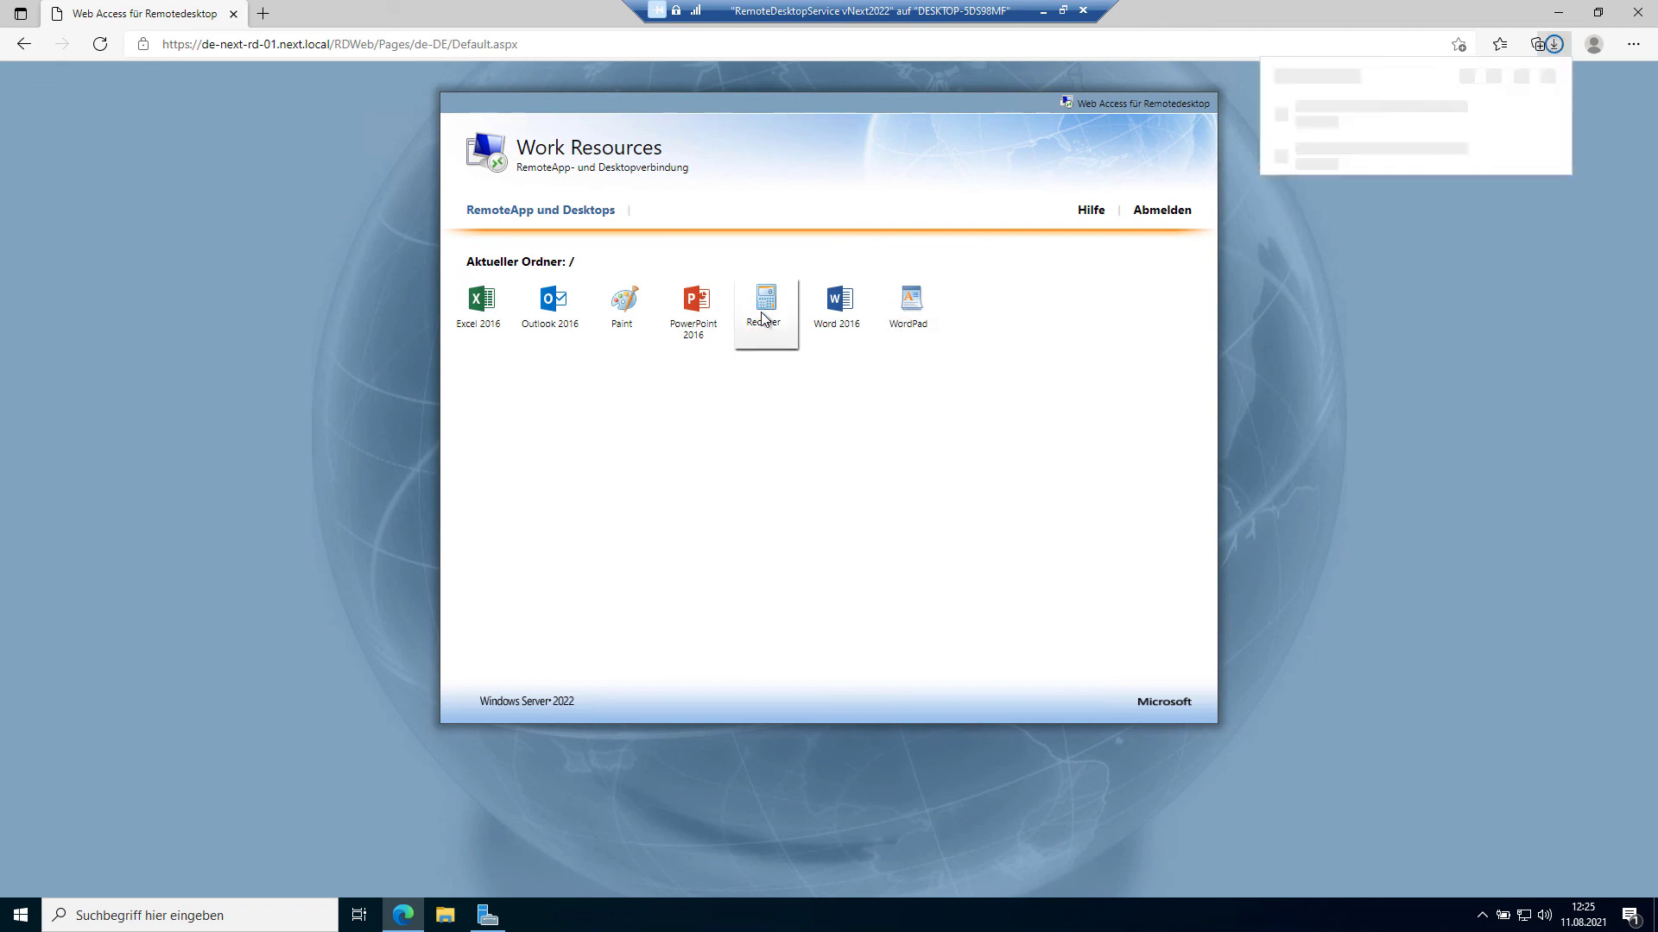
pyautogui.click(1321, 122)
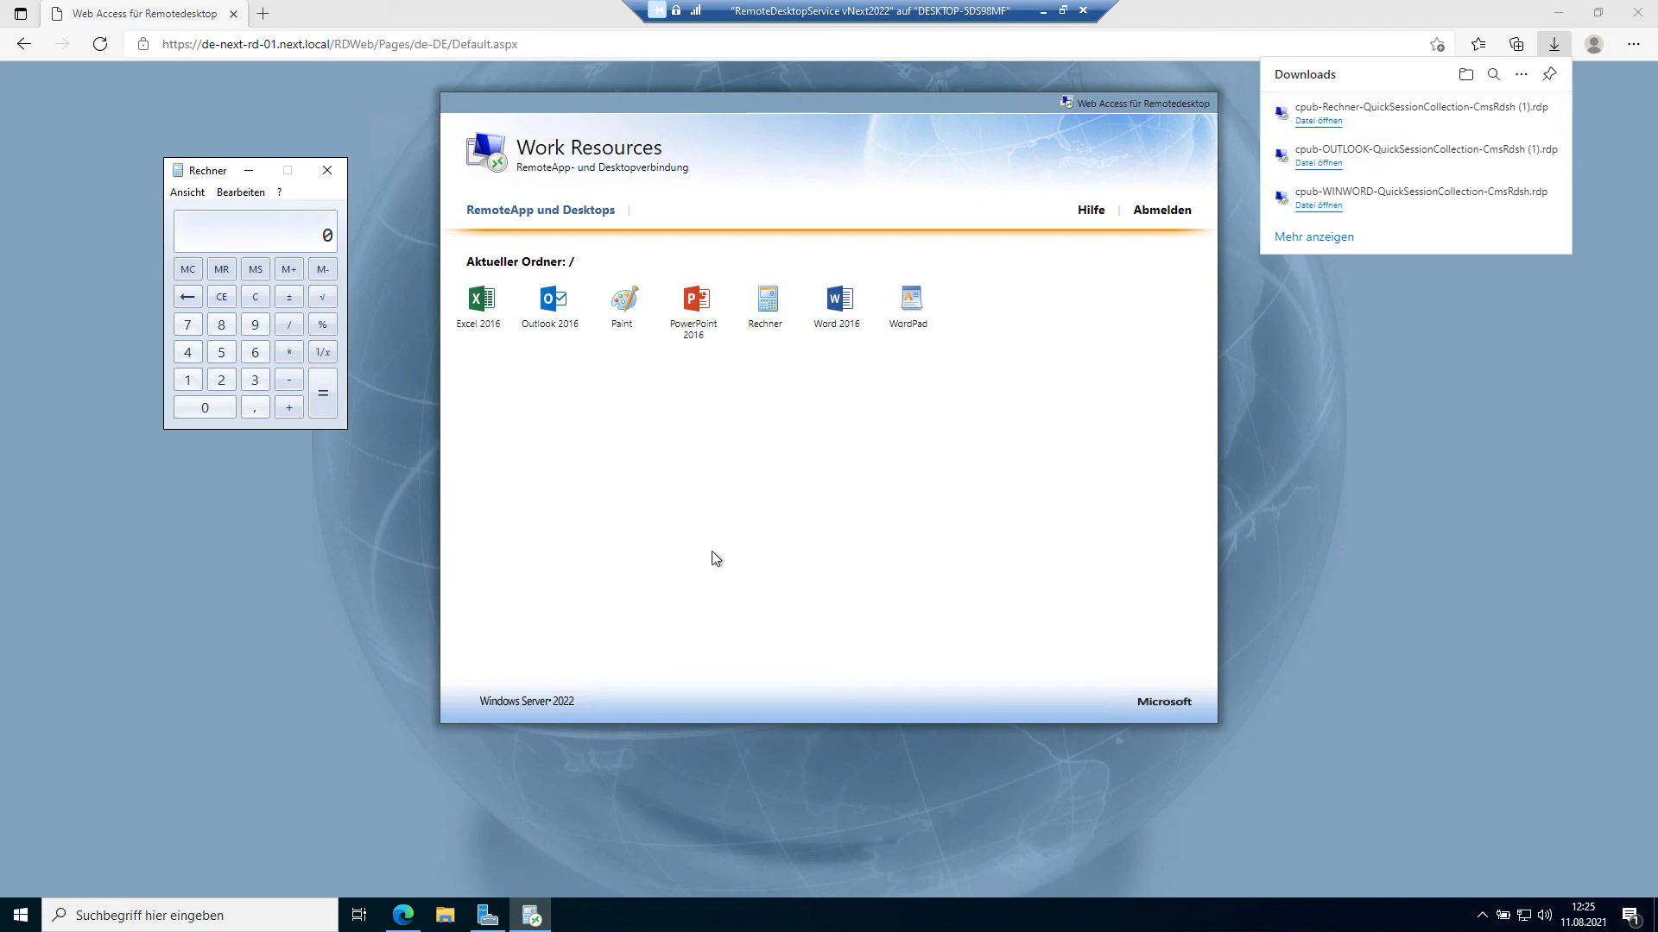
pyautogui.click(329, 173)
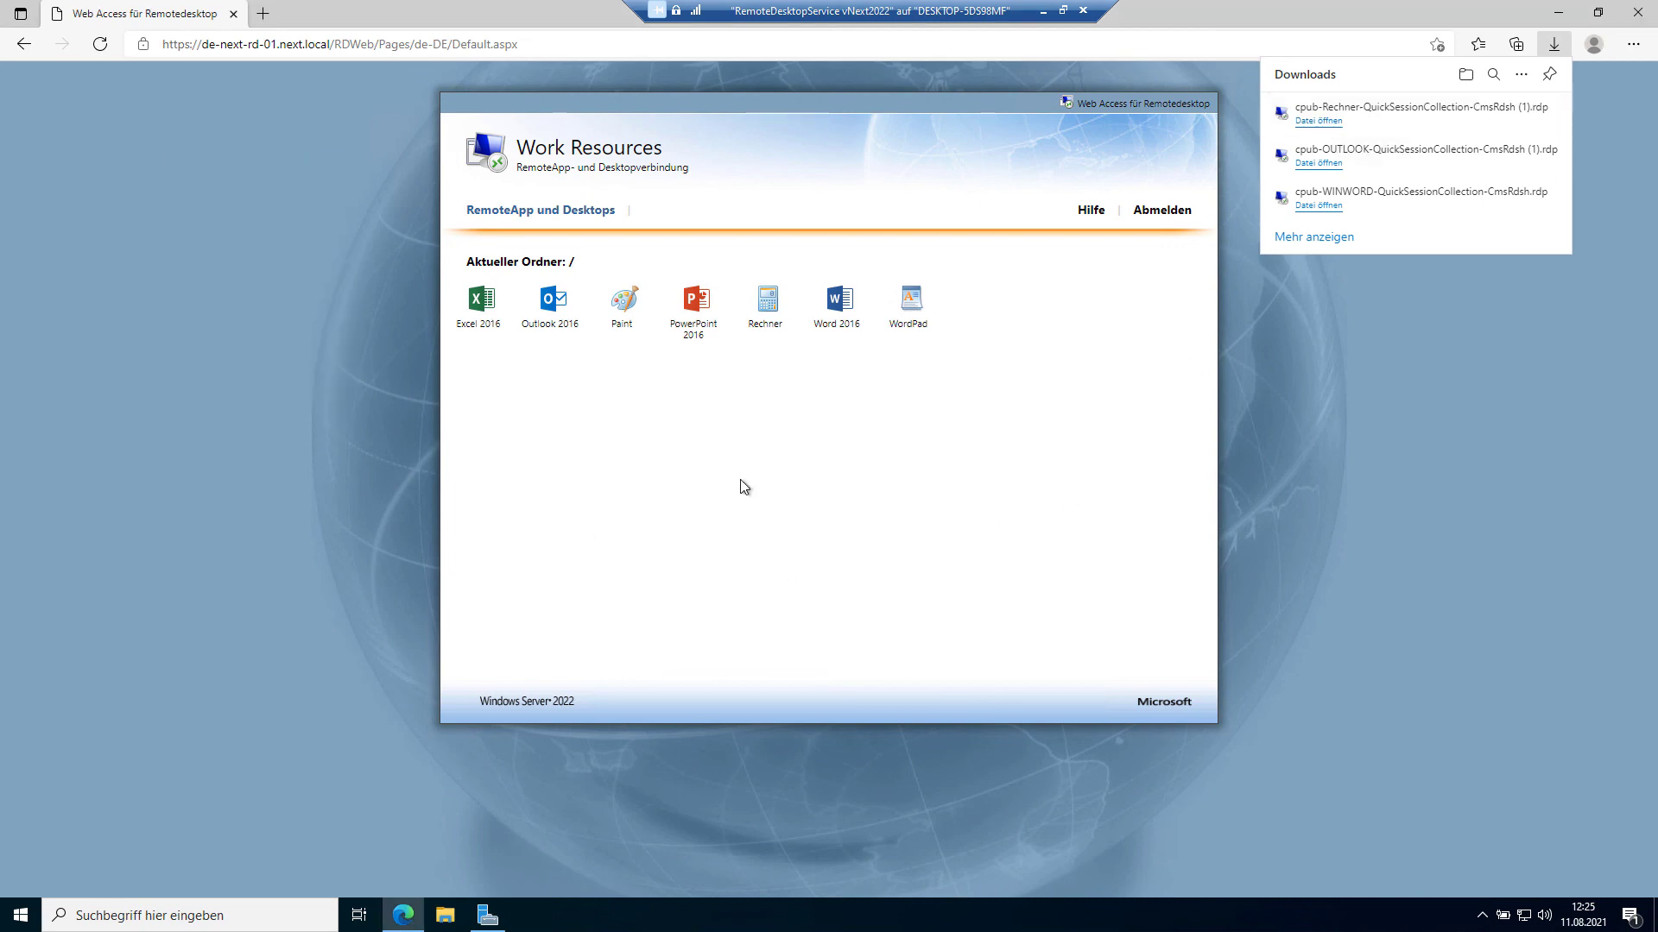
pyautogui.click(777, 484)
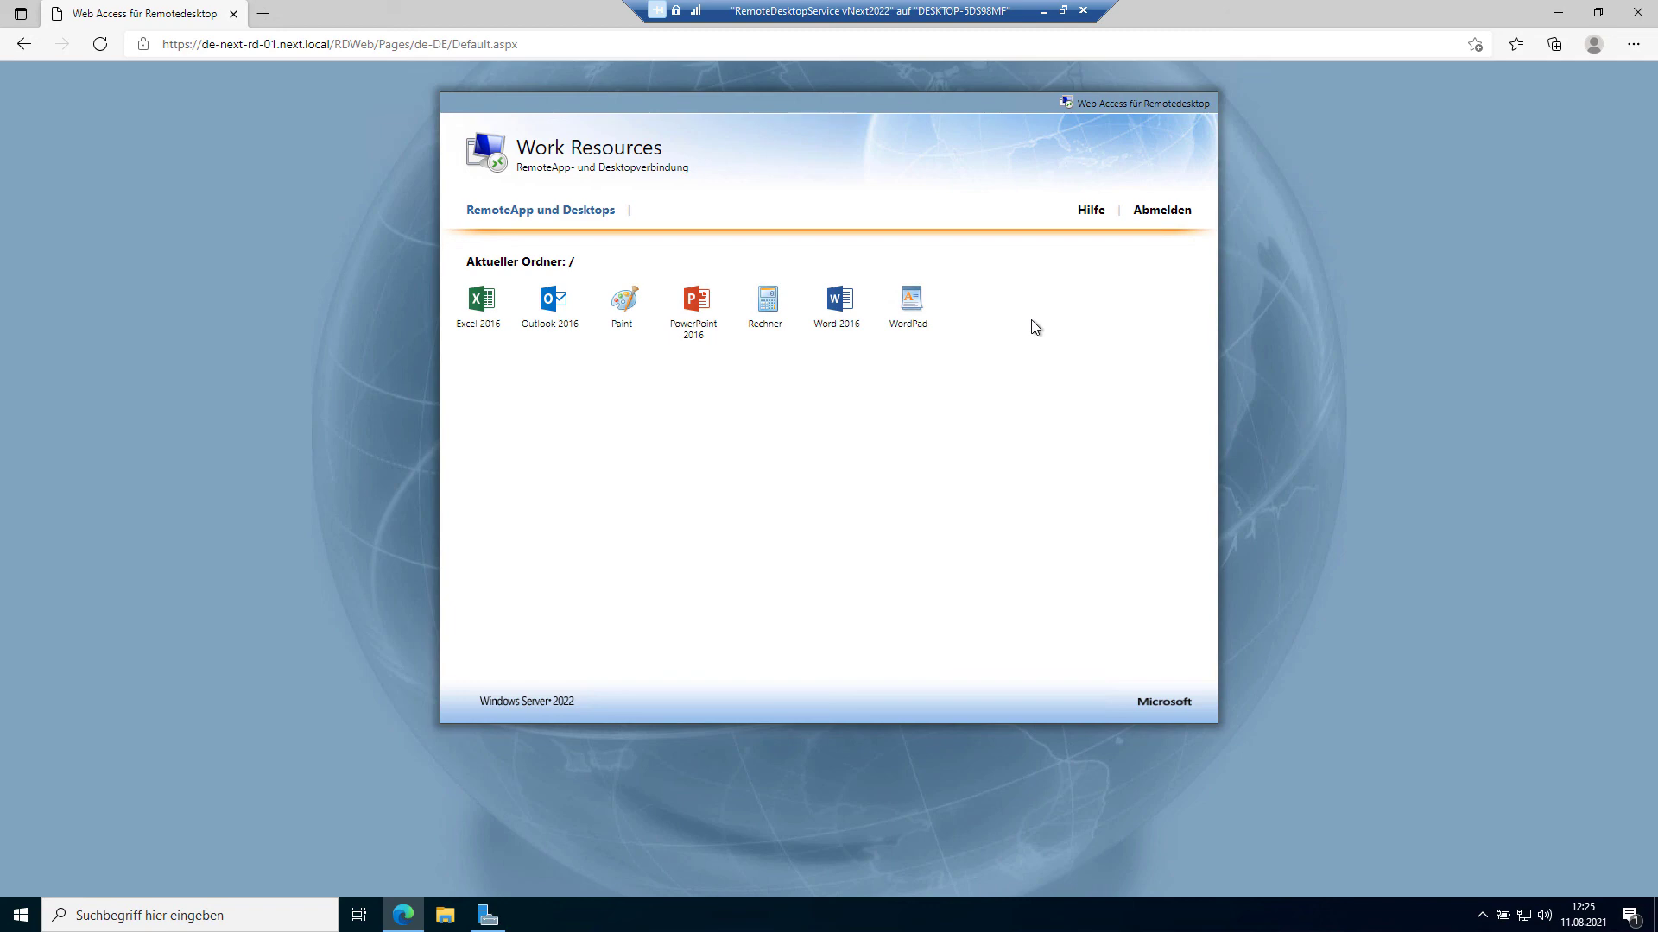
# Step: Sign out of Work Resources, close Edge, and disconnect from the RemoteDesktopService vNext2022 VM
pyautogui.click(1146, 220)
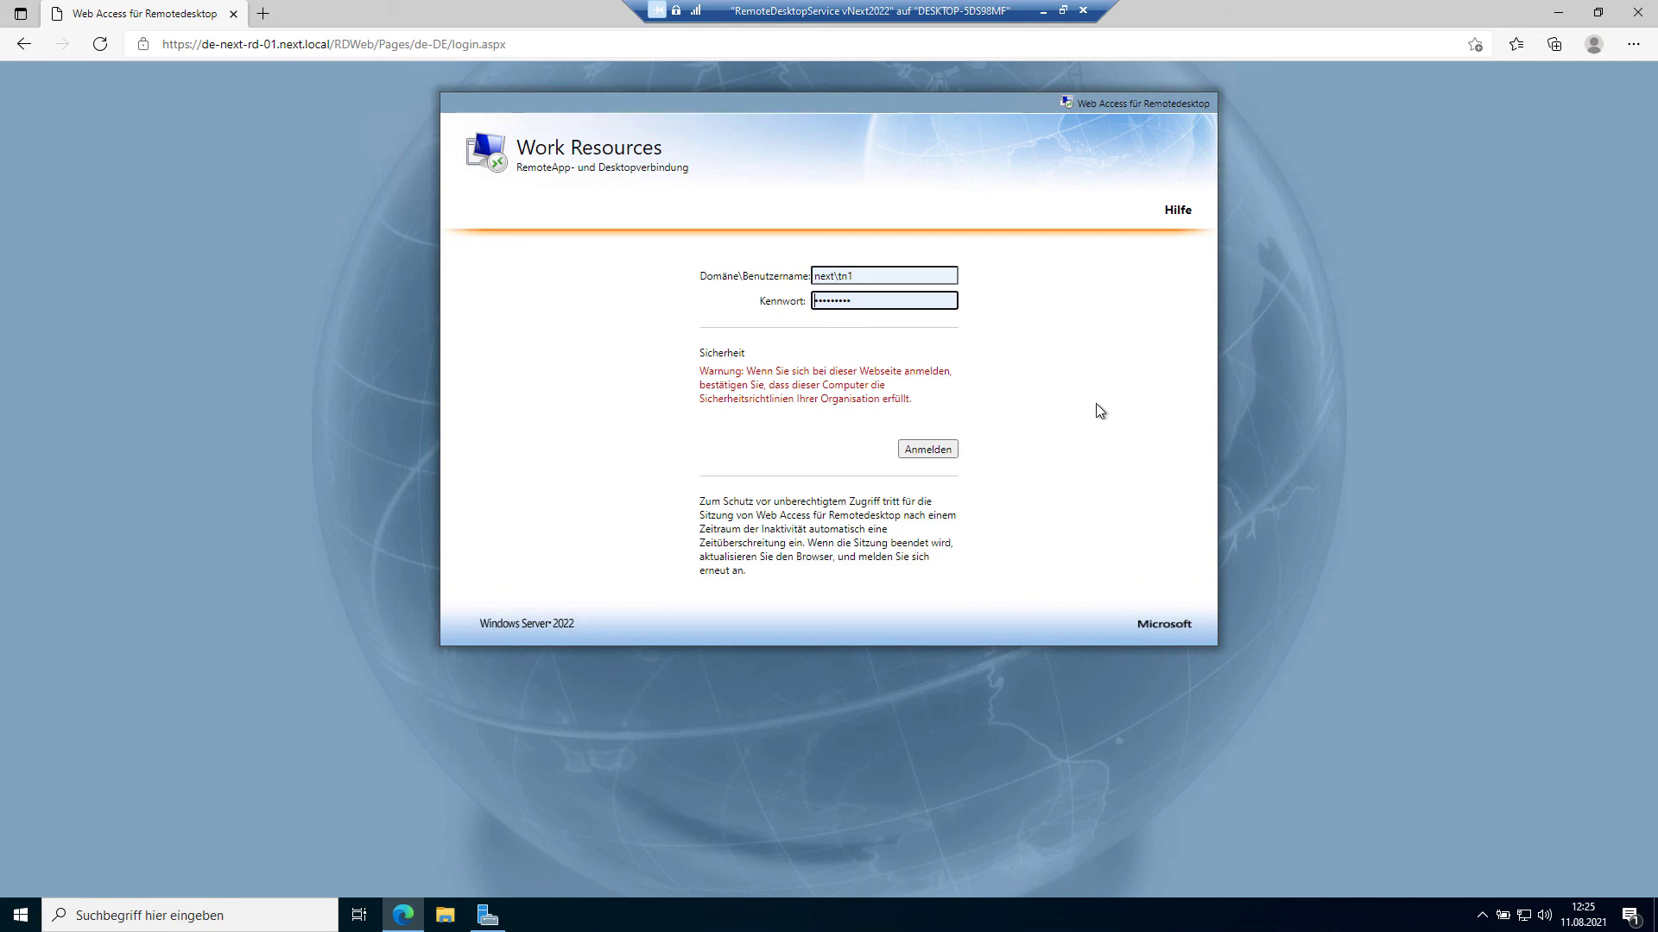
pyautogui.click(1634, 17)
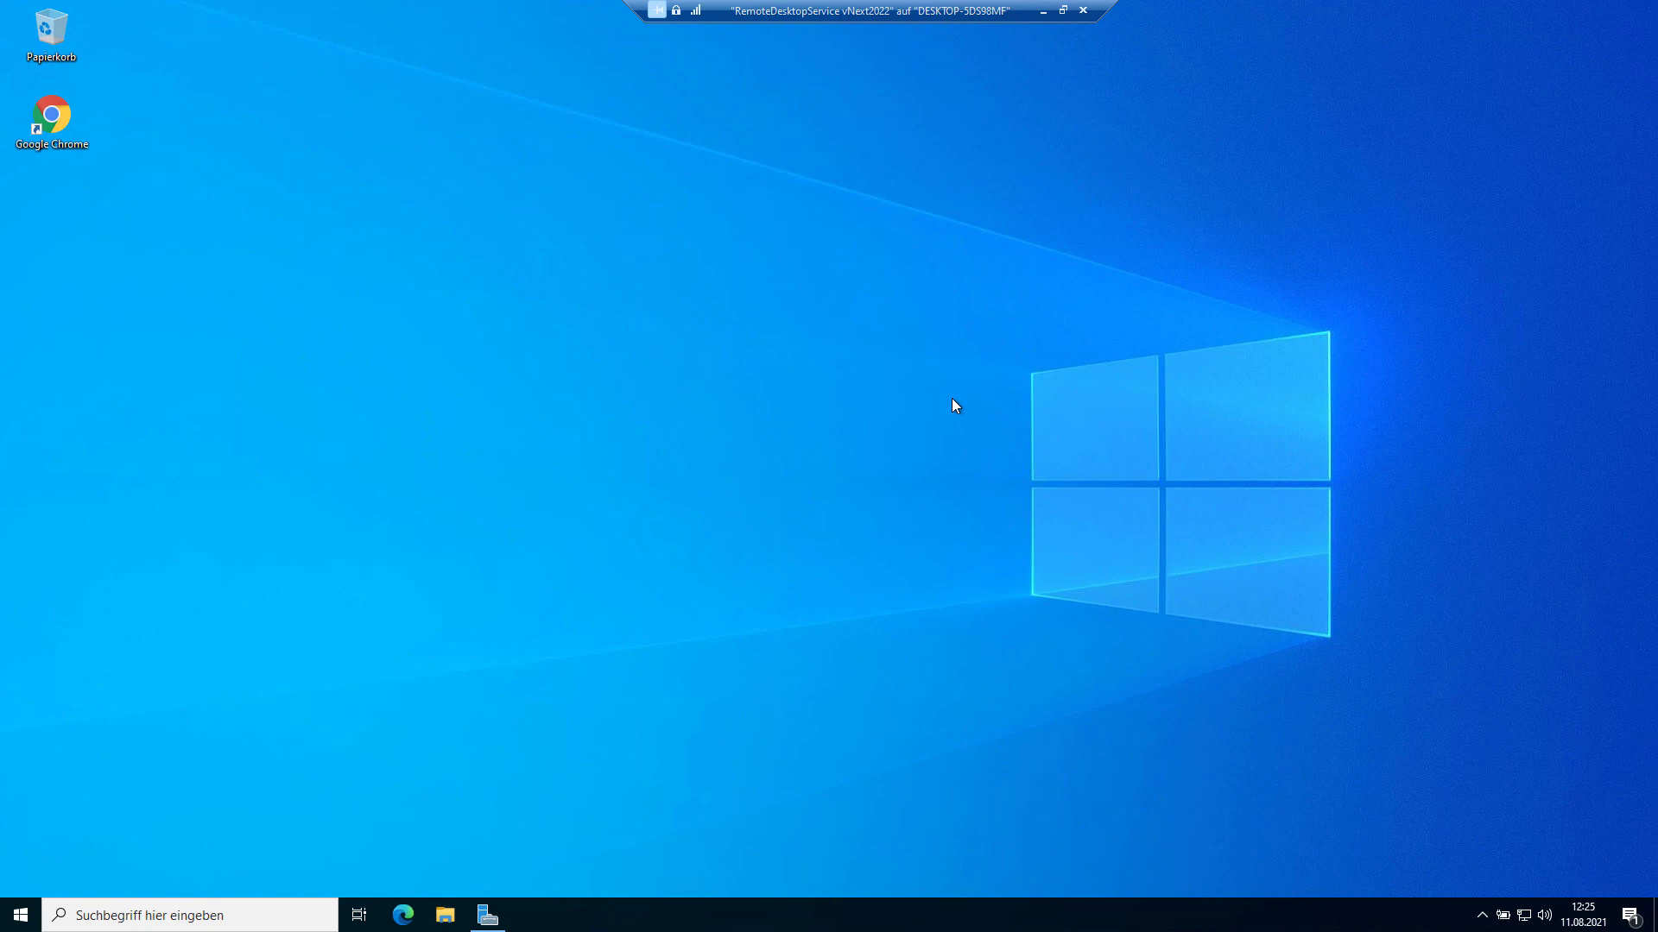
pyautogui.moveTo(906, 10); pyautogui.dragTo(862, 12)
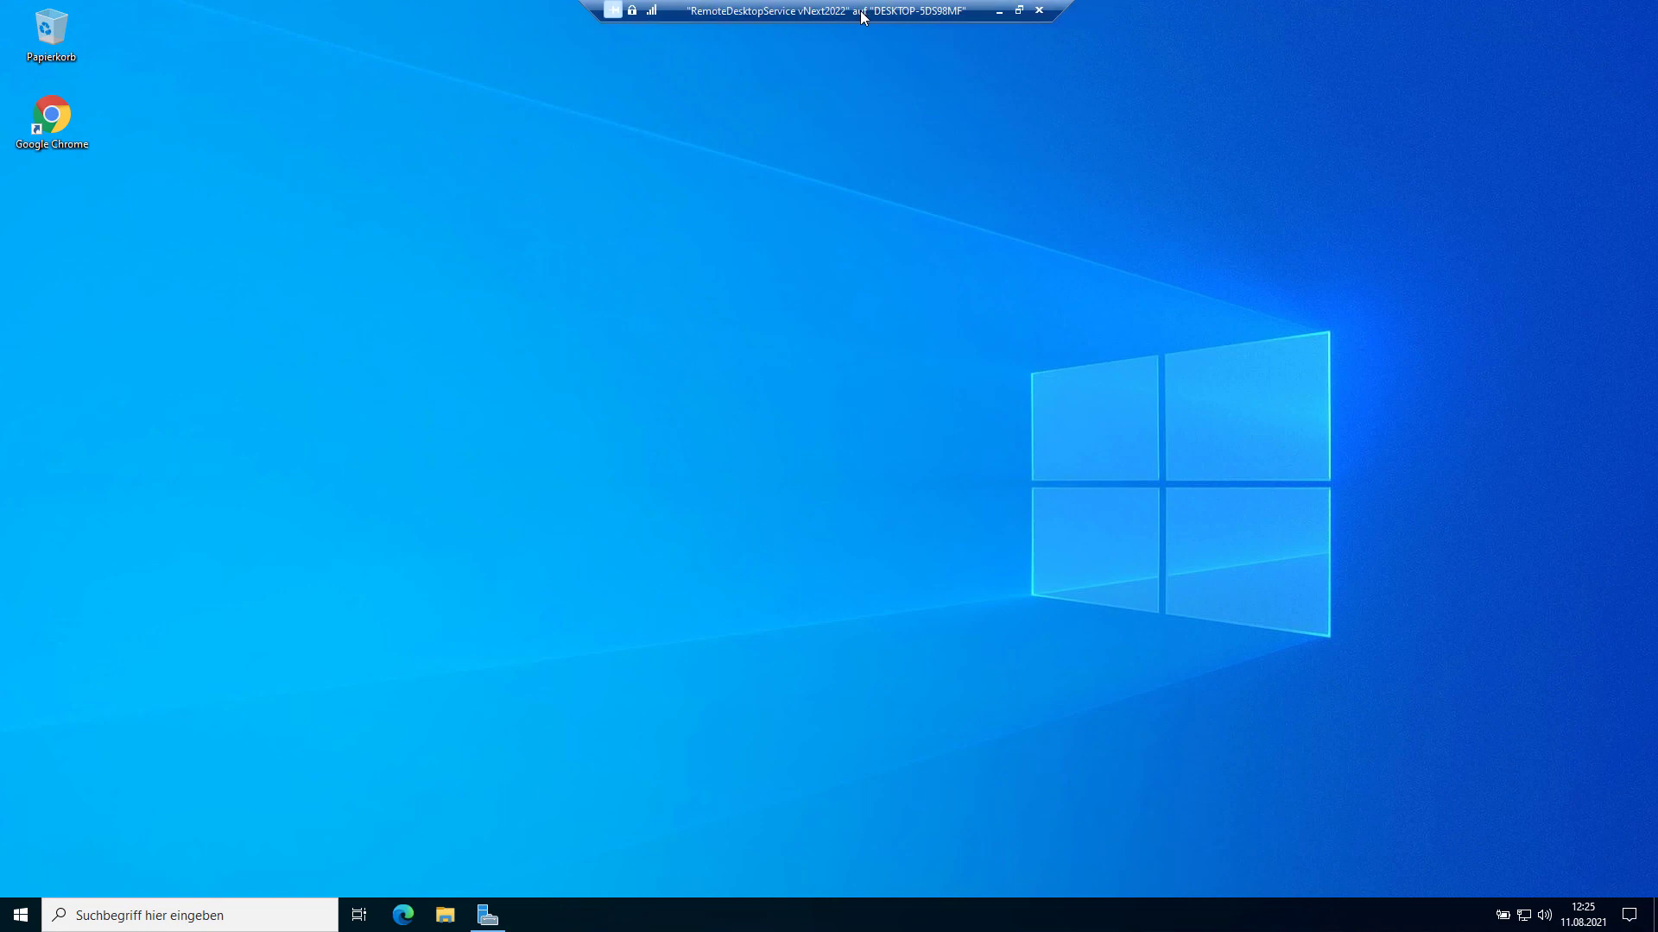
pyautogui.click(1038, 12)
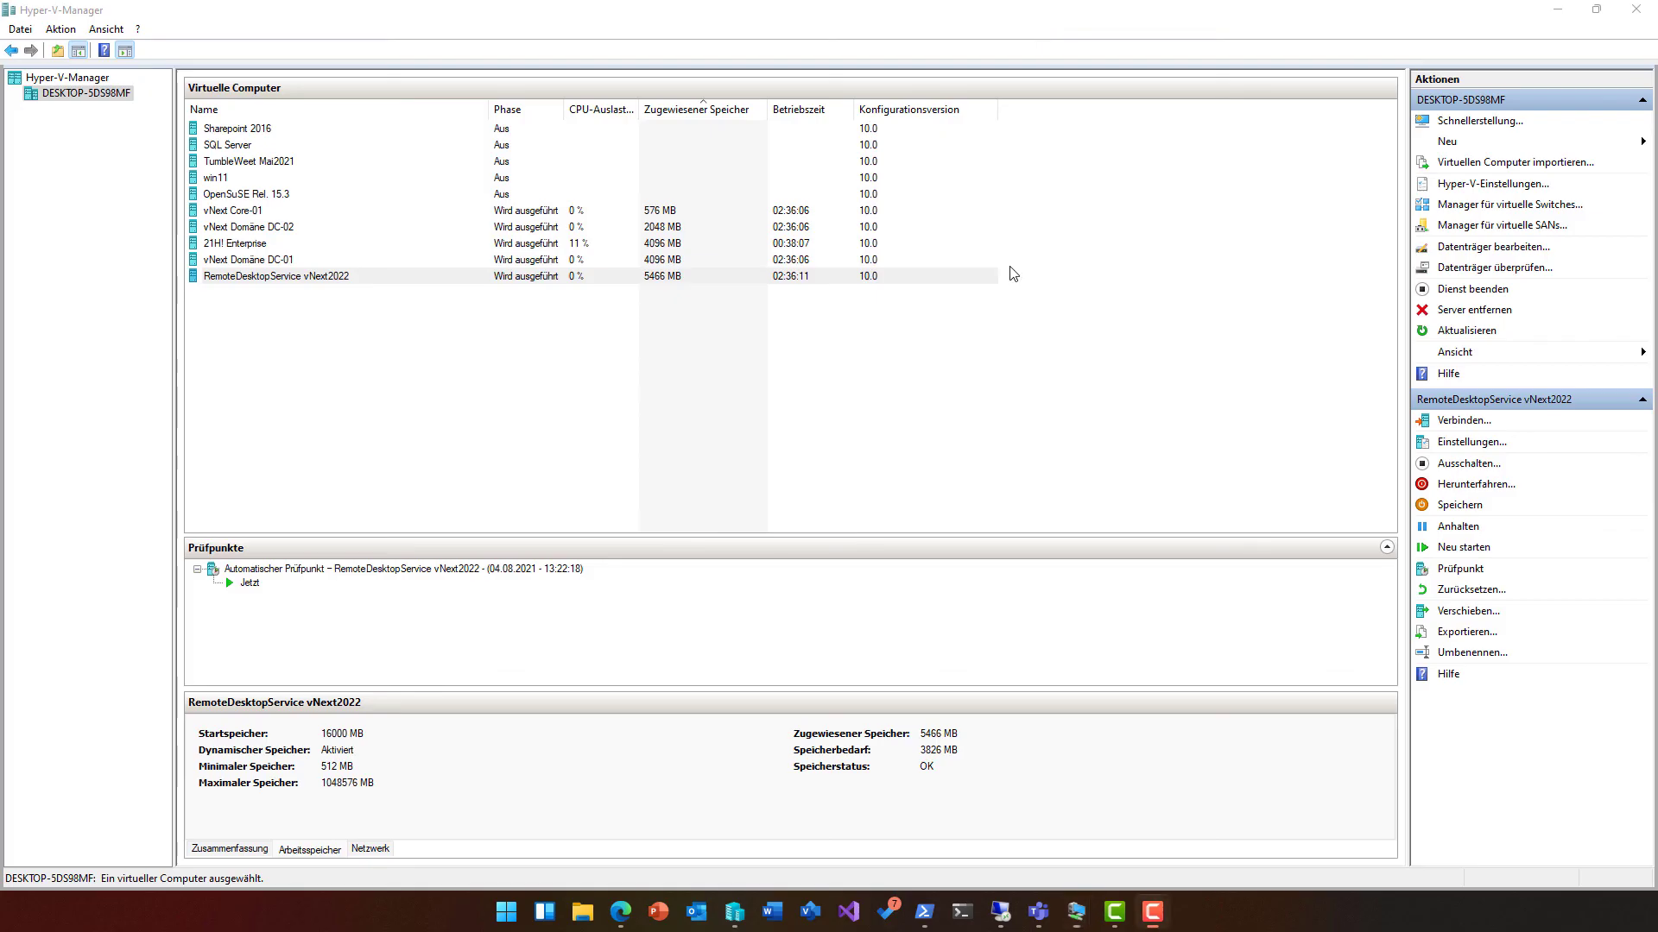